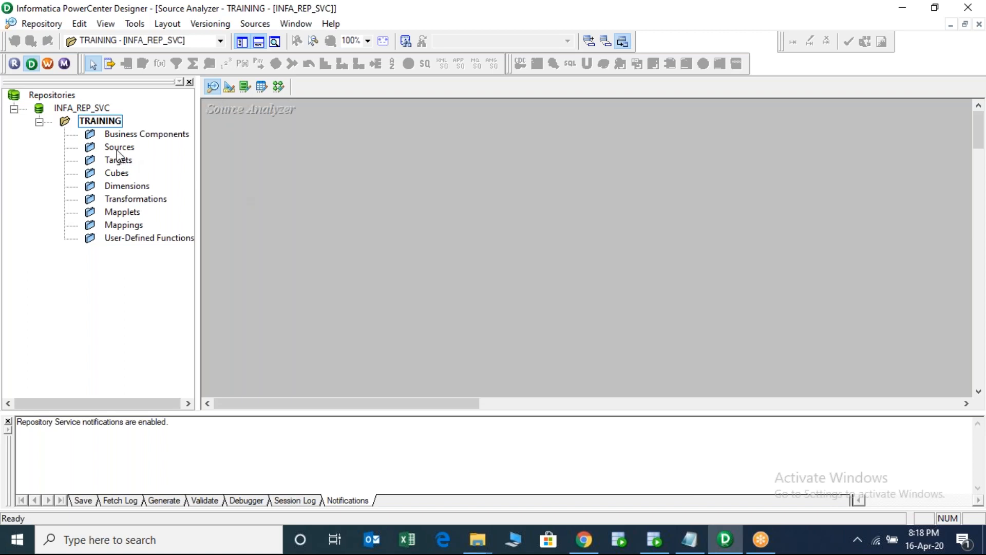
- Import the EMP table from the SCOTT schema, via the SCOTT ODBC source, into the TRAINING Sources folder
click(118, 148)
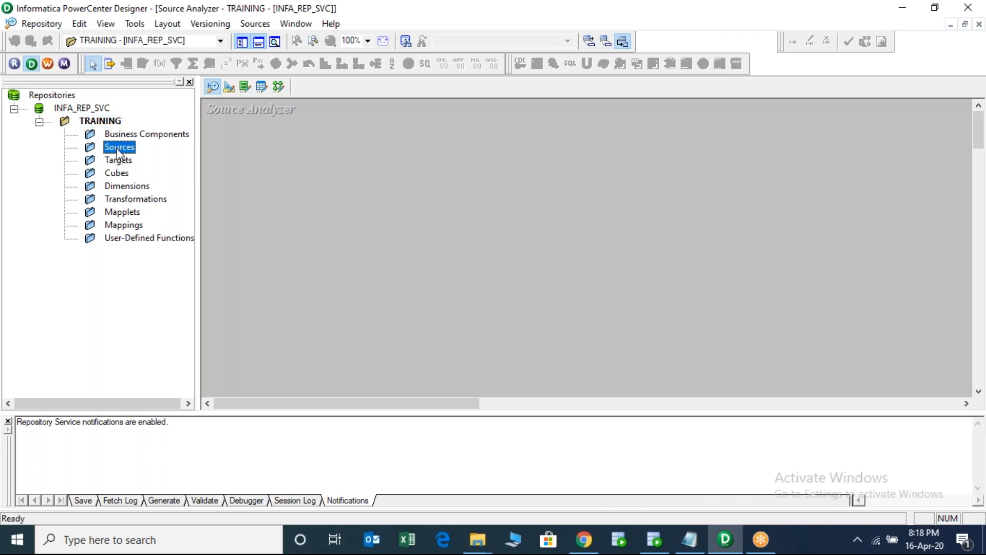
click(257, 23)
click(268, 40)
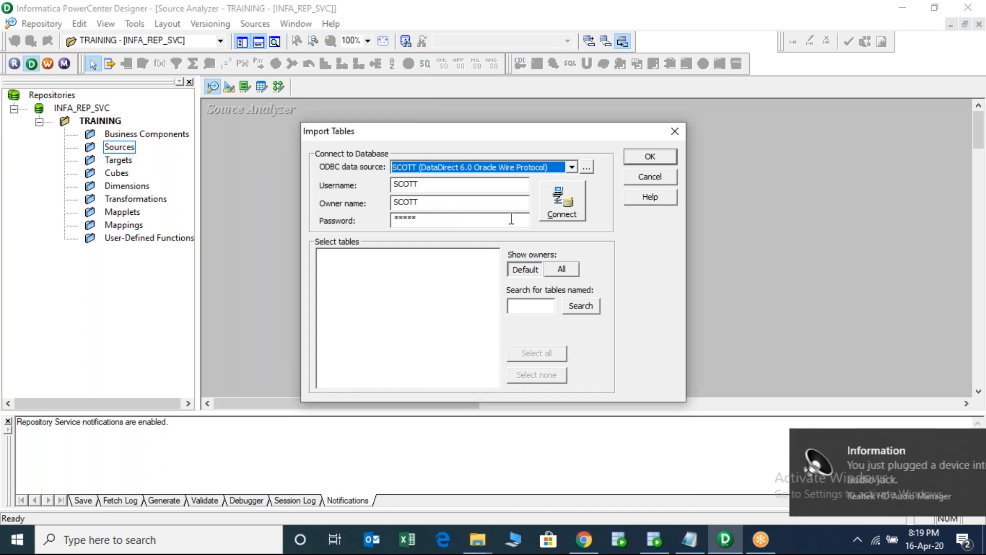
click(554, 215)
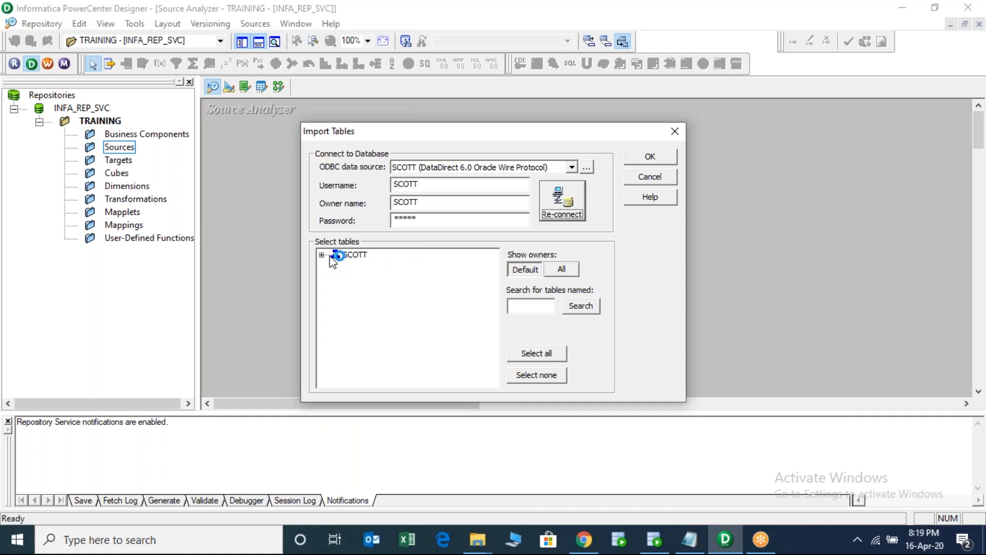
click(323, 256)
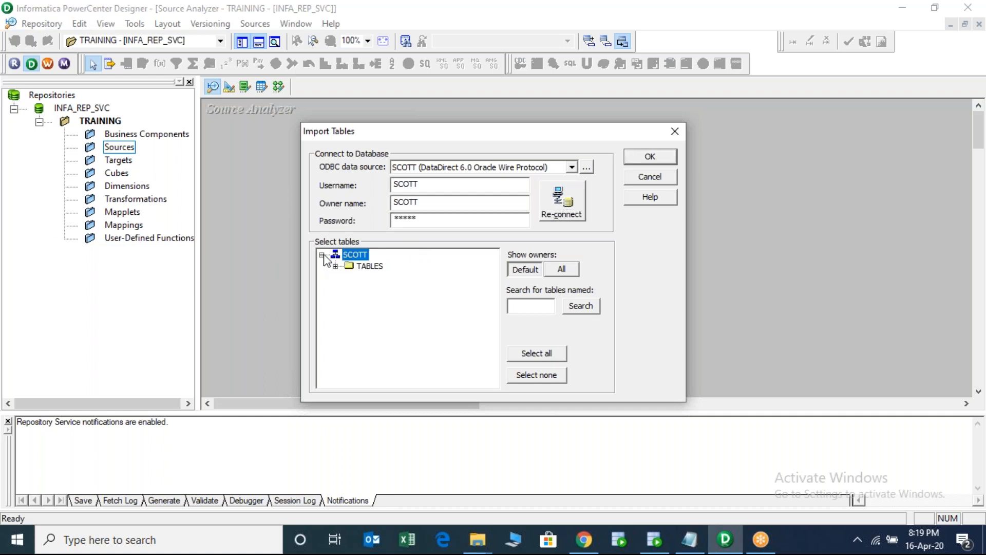
click(366, 268)
double_click(365, 268)
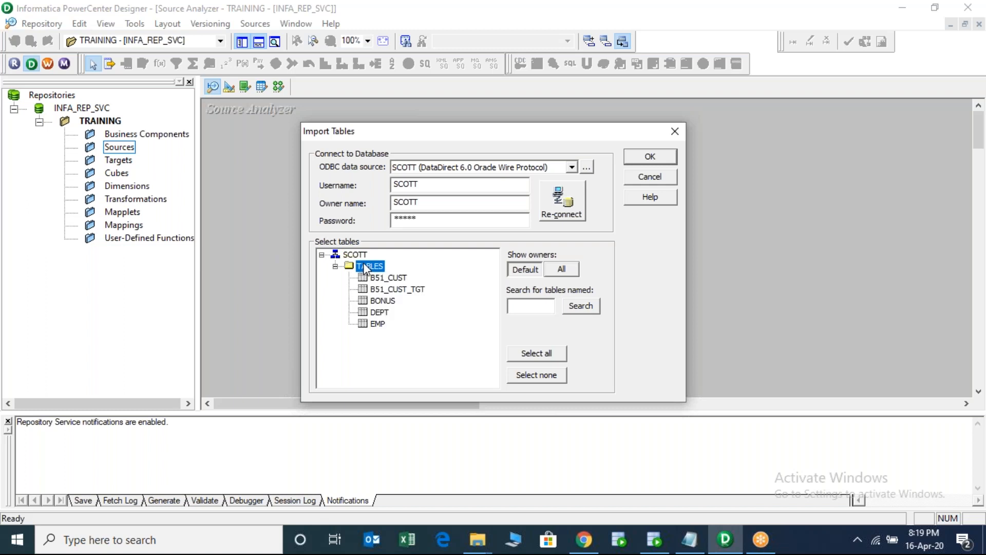
click(375, 324)
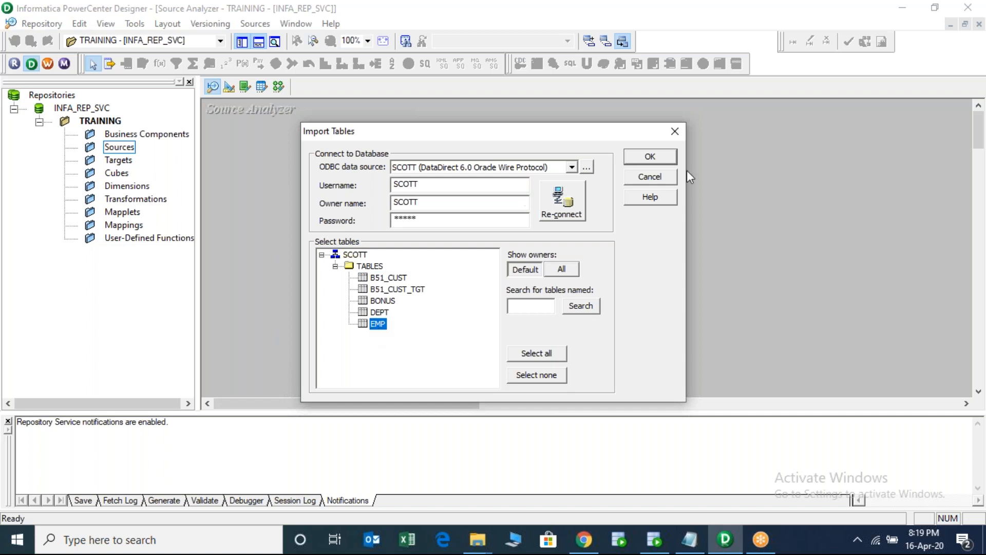
click(651, 159)
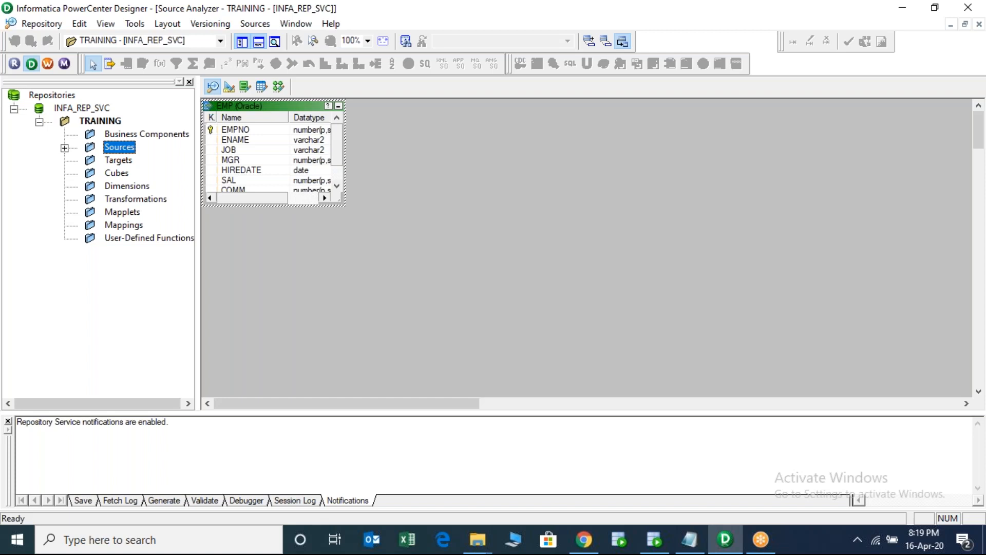
- Save the EMP source, show it under Sources > SCOTT, and move the table lower on the canvas
key(ctrl+s)
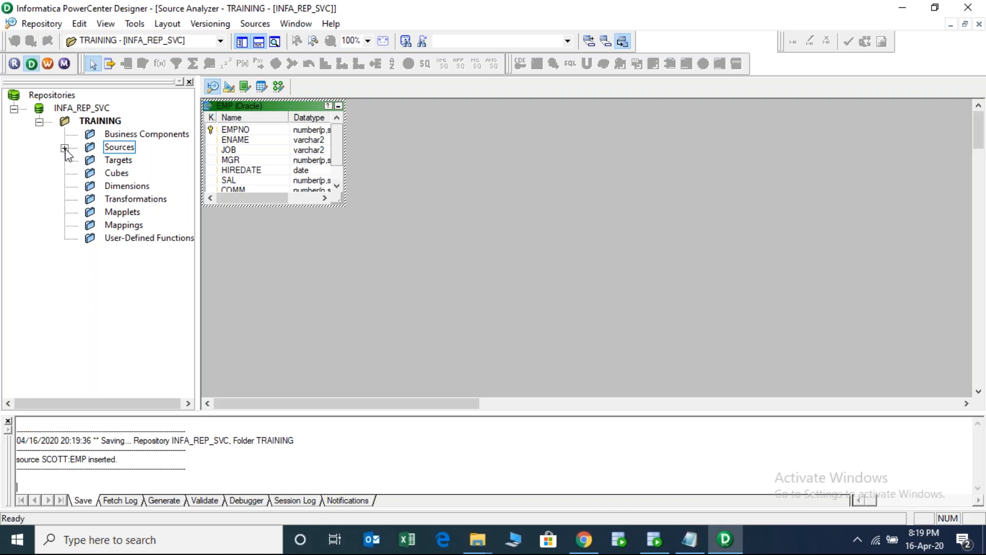
click(64, 148)
double_click(141, 162)
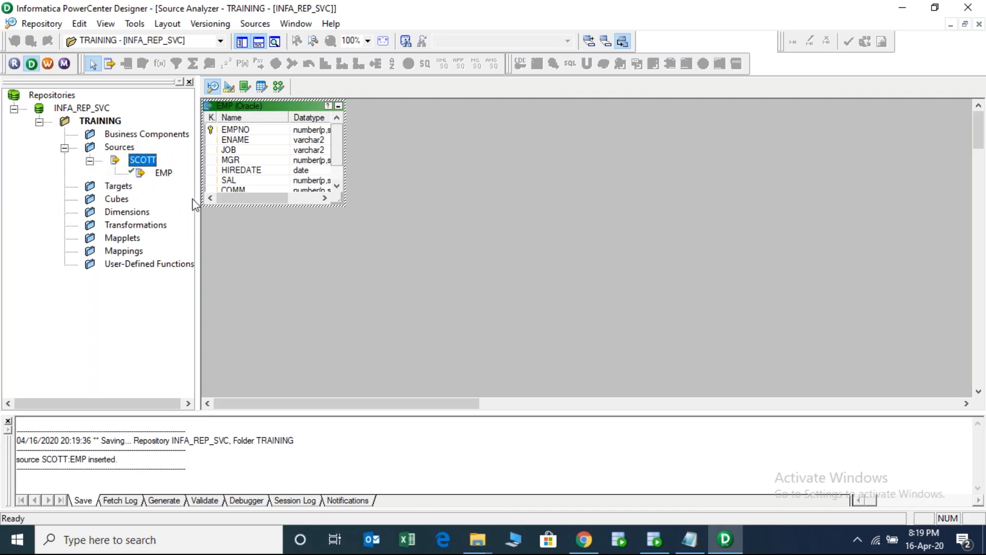
drag(196, 204, 207, 202)
click(171, 176)
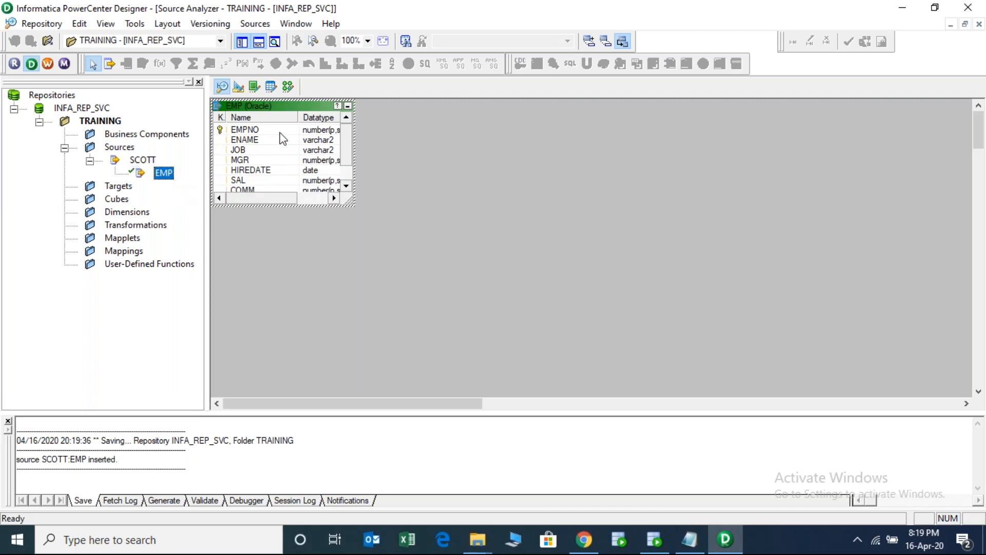
drag(276, 107, 332, 194)
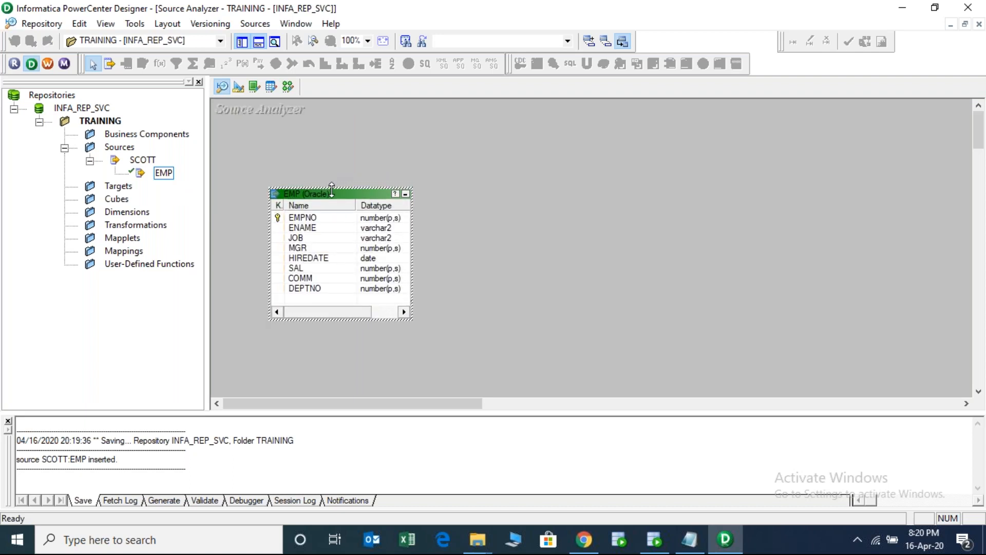
- Review the EMP source's columns and table properties in the Edit Tables window
click(311, 221)
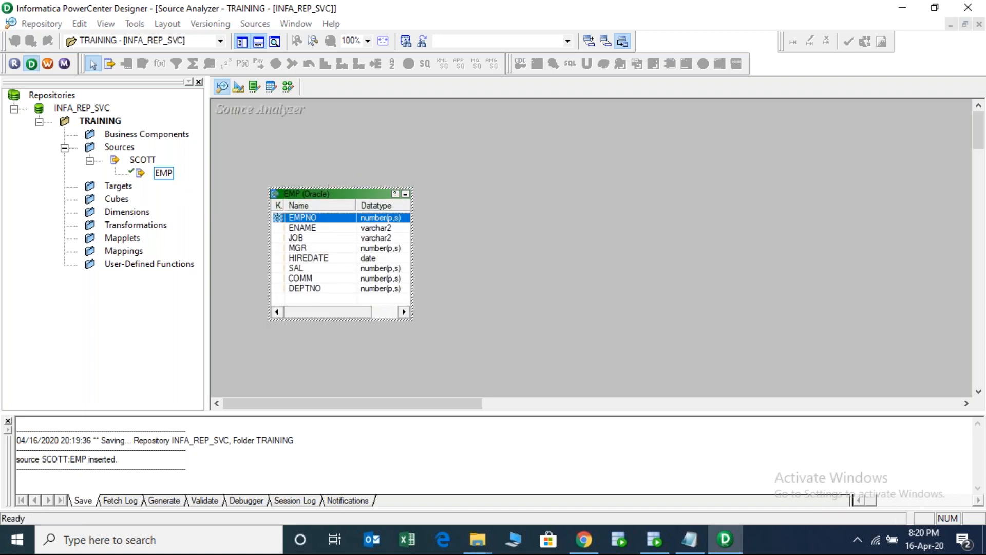
double_click(311, 221)
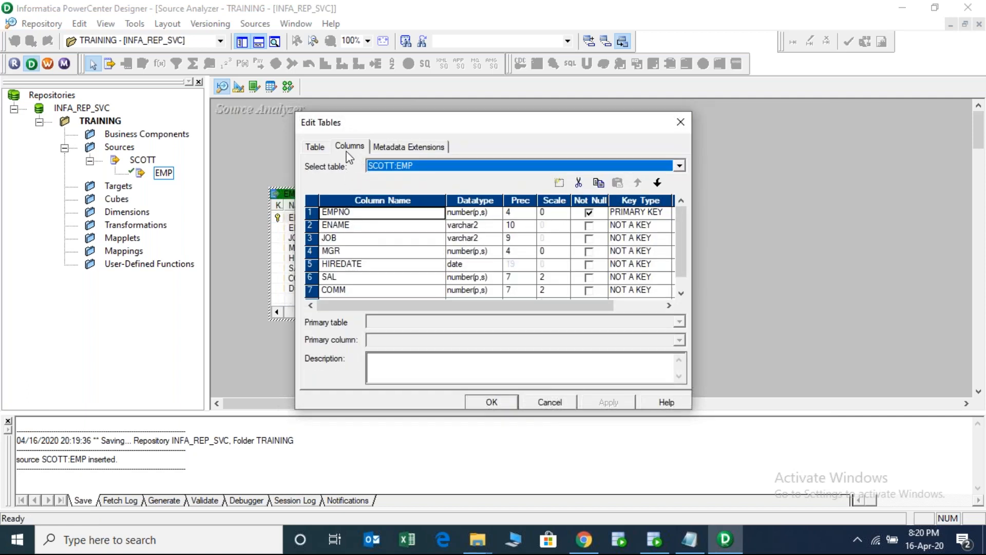
drag(298, 112, 267, 79)
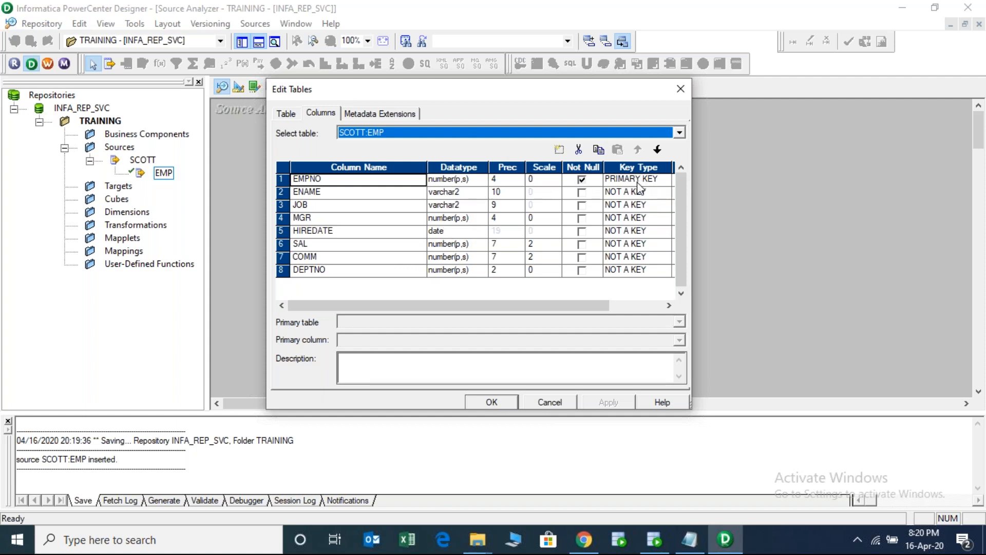
click(287, 113)
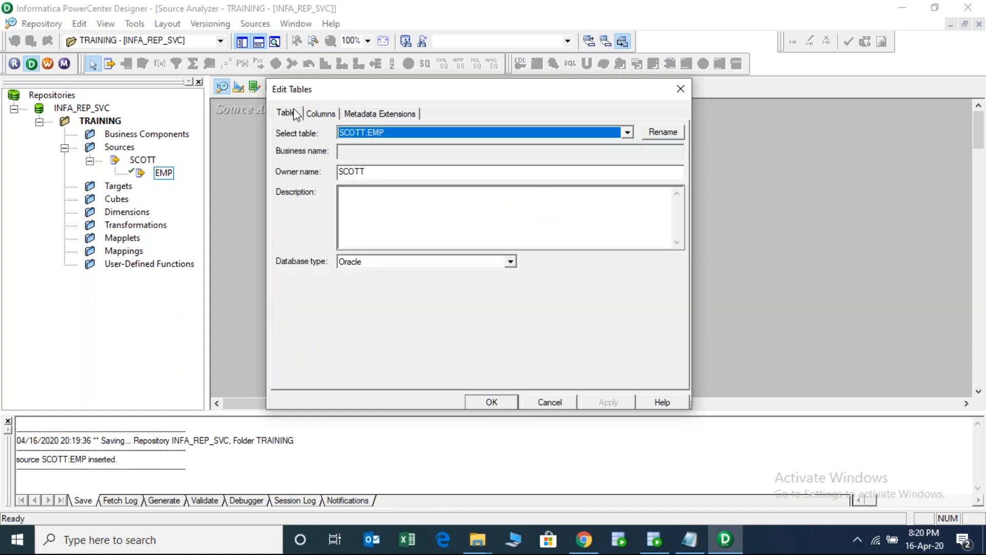
click(680, 91)
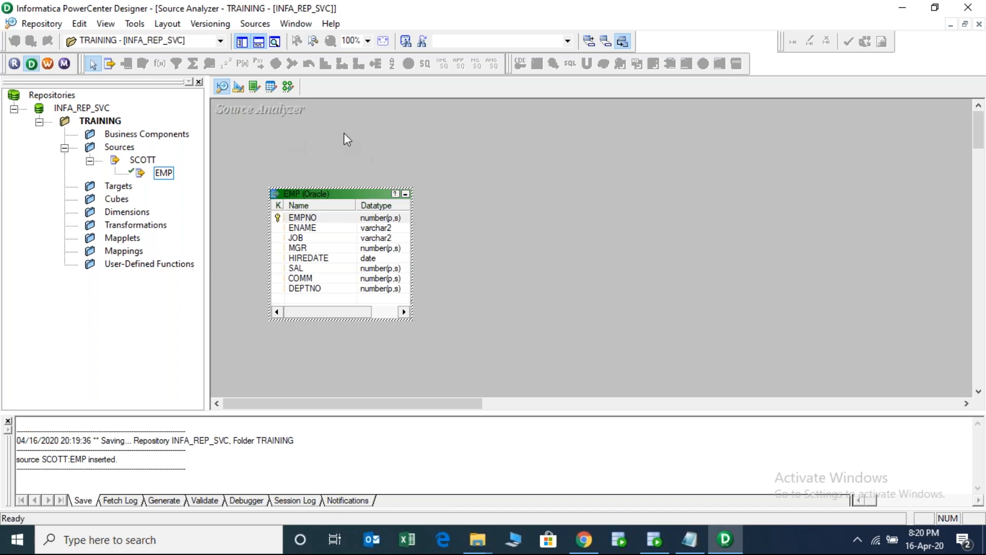
- Save the repository, open the empty Target Designer workspace, then bring up SQL Developer
key(ctrl+s)
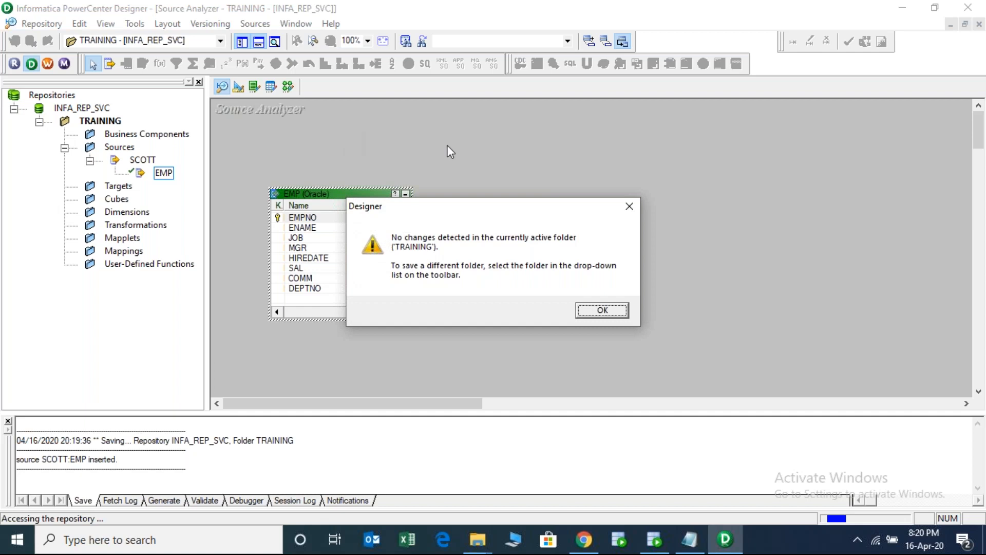
click(604, 310)
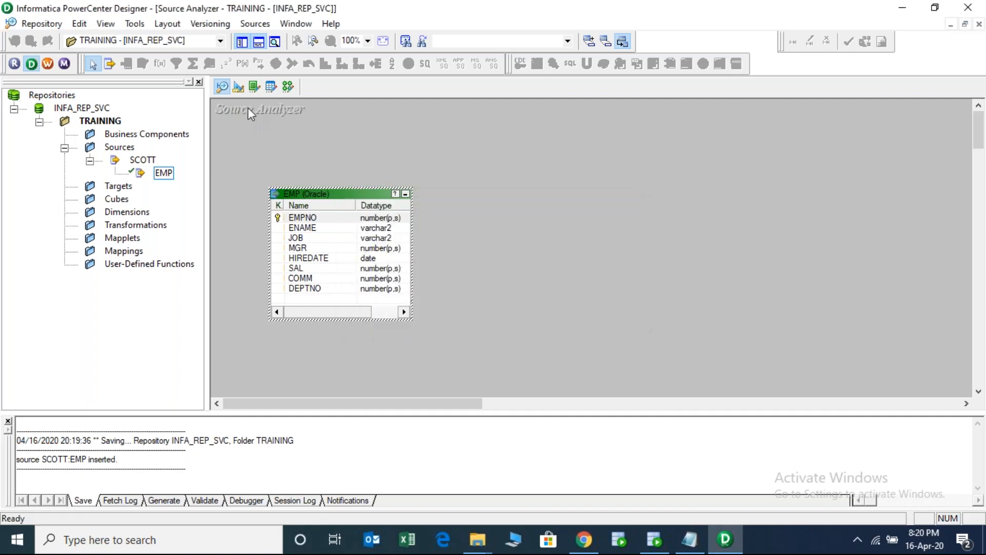
click(239, 88)
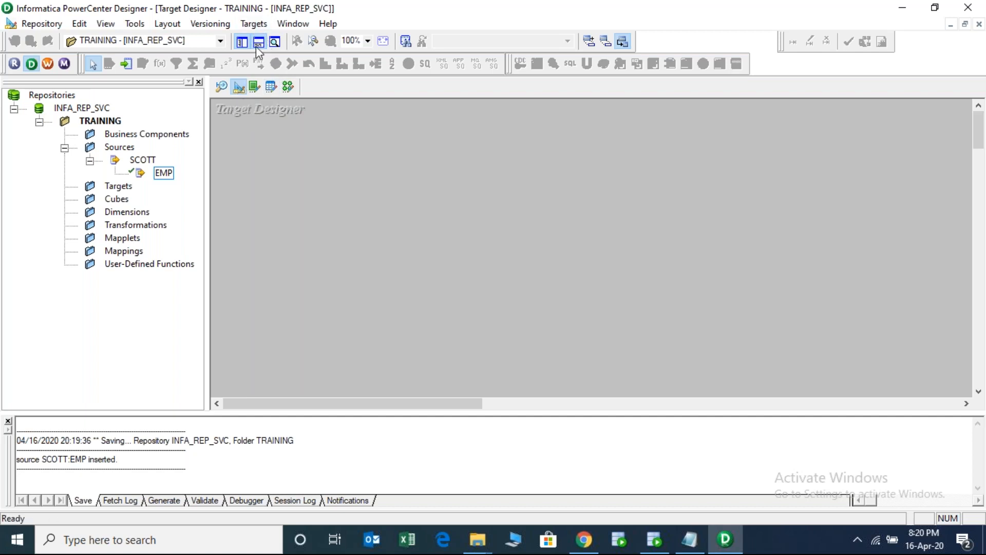
click(222, 88)
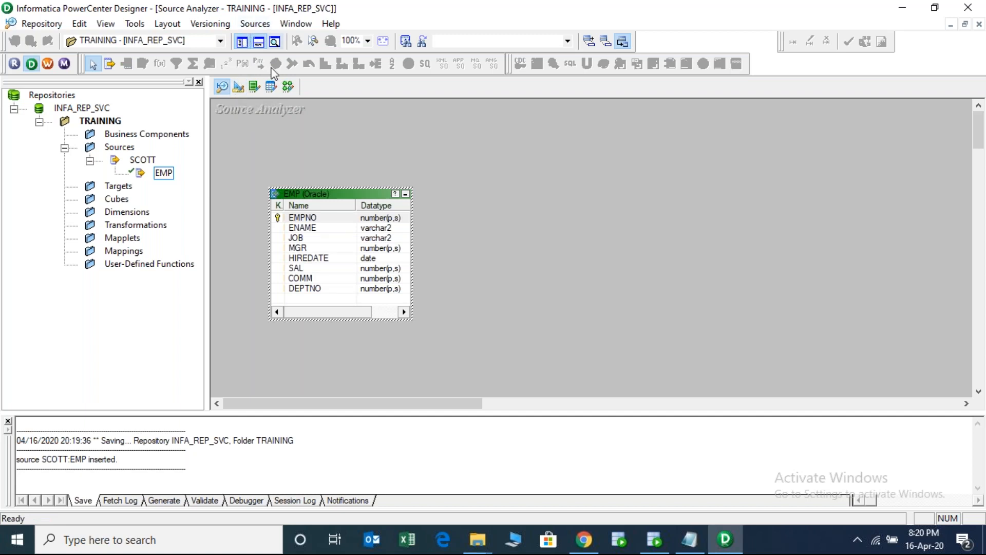
click(238, 87)
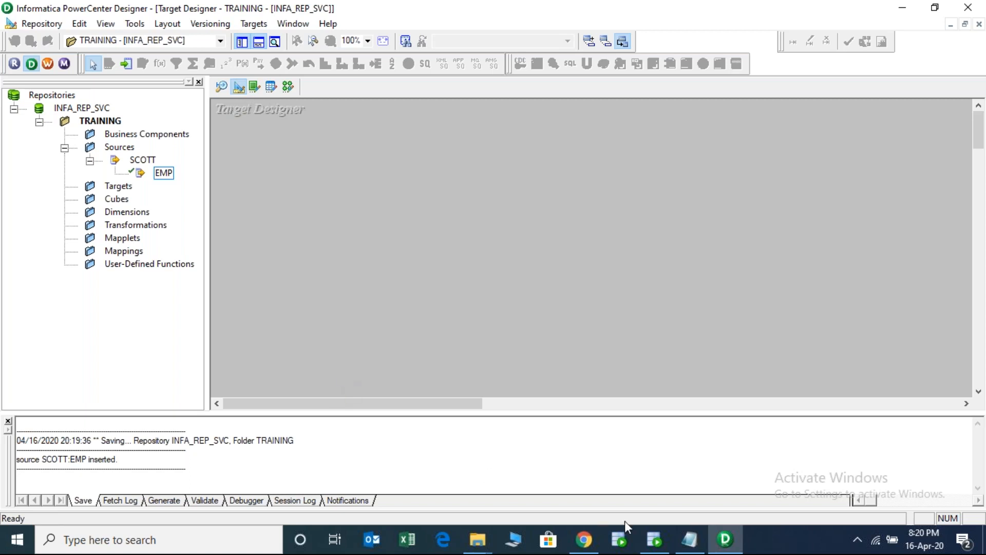
click(656, 541)
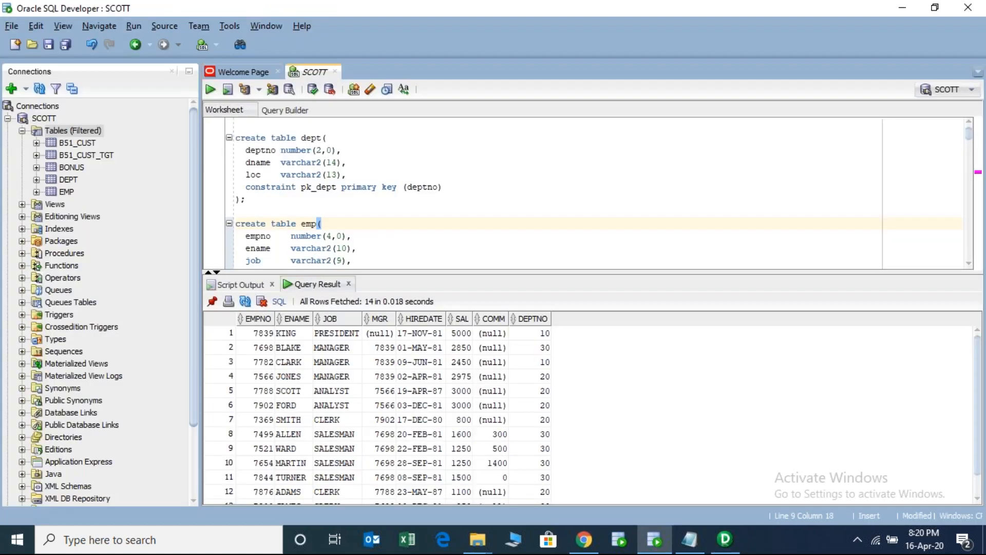
- On the TARGET connection, run SELECT * FROM EMP_TGT; to check whether the table exists
click(32, 118)
click(7, 119)
double_click(45, 131)
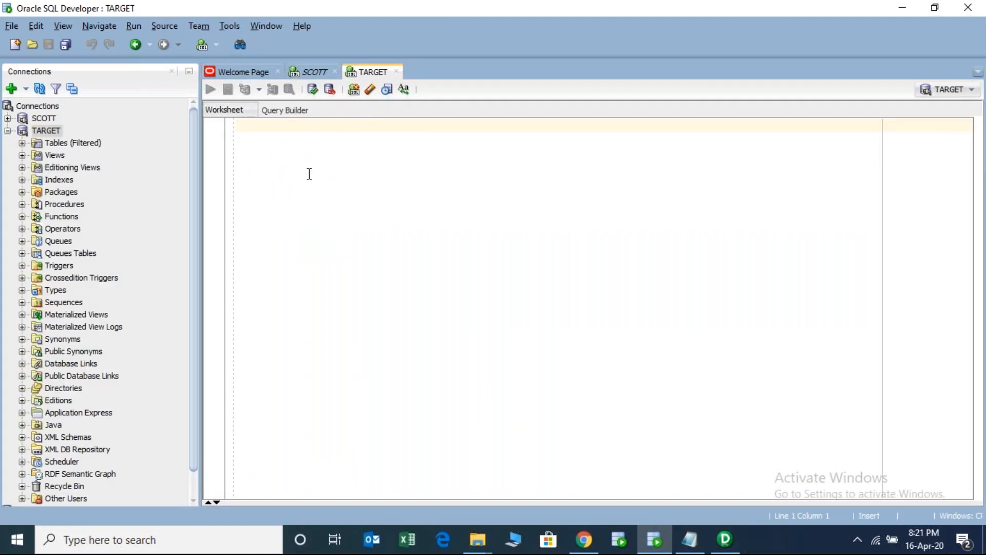
text(SELECT )
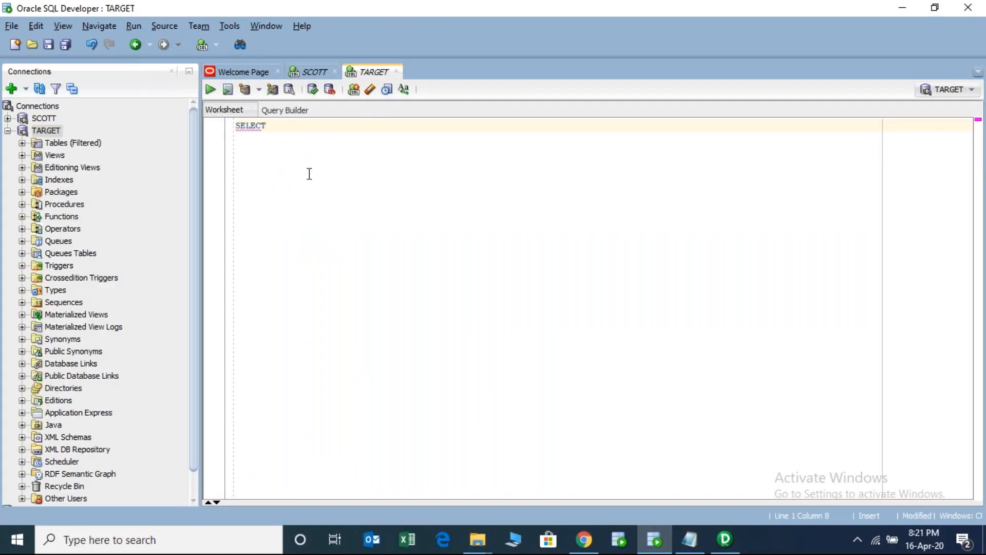
text(* FROM EMP_TGT;)
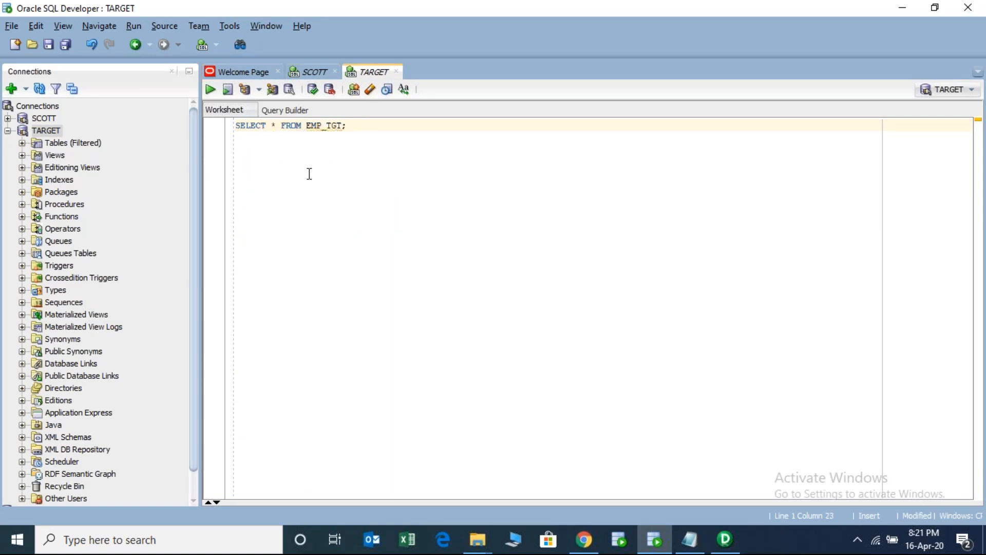
key(ctrl+Return)
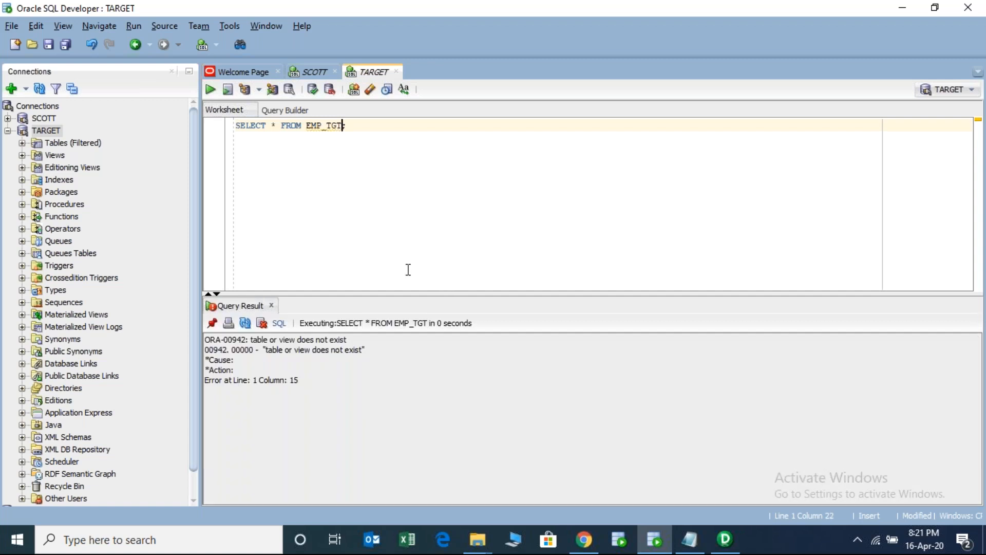
- Check TARGET's Tables folder and insert blank lines above the query
click(237, 125)
click(23, 143)
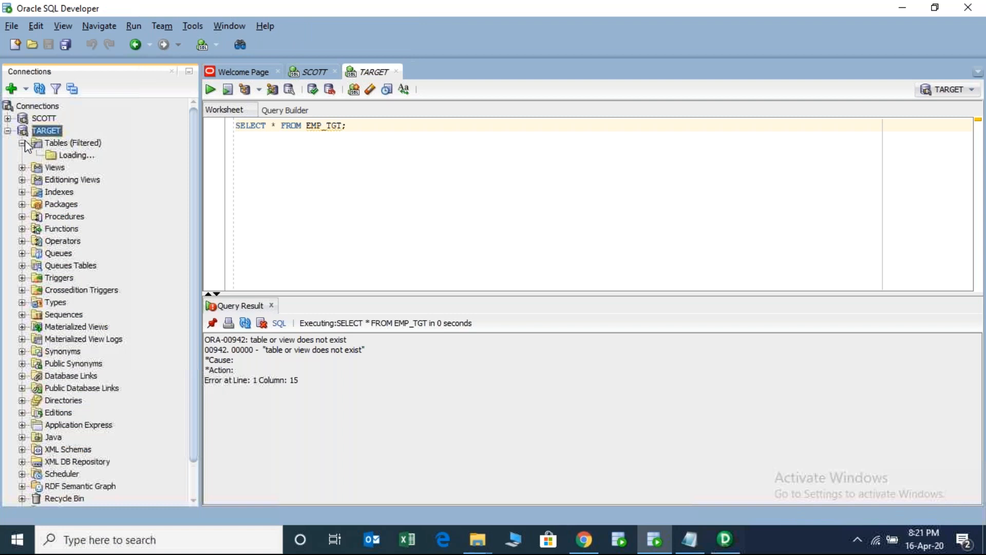
click(59, 139)
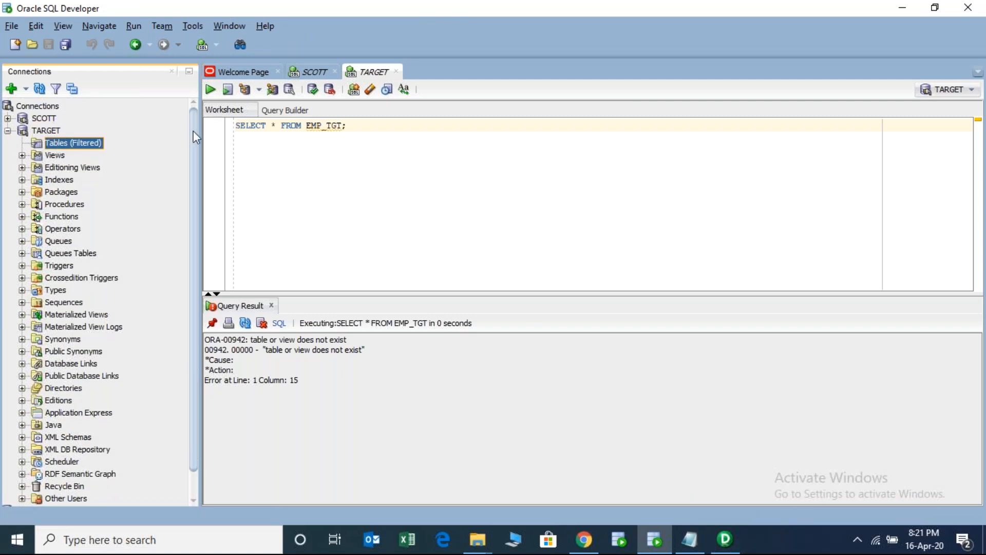
click(238, 126)
key(Return)
key(Up)
key(Return)
key(Up)
key(Return)
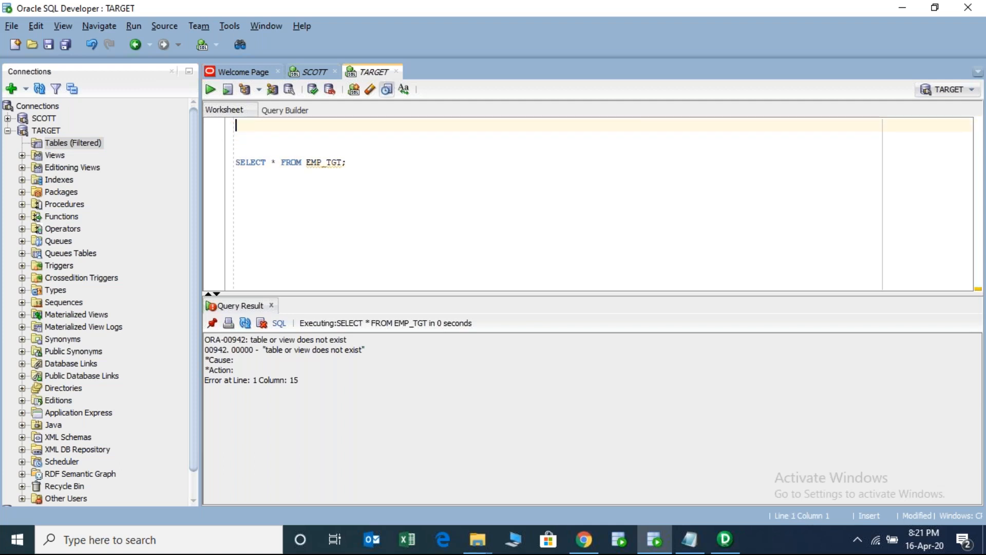
- Create EMP_TGT AS SELECT * FROM SCOTT.EMP WHERE 1=2, then query it to confirm no rows
text(CREA)
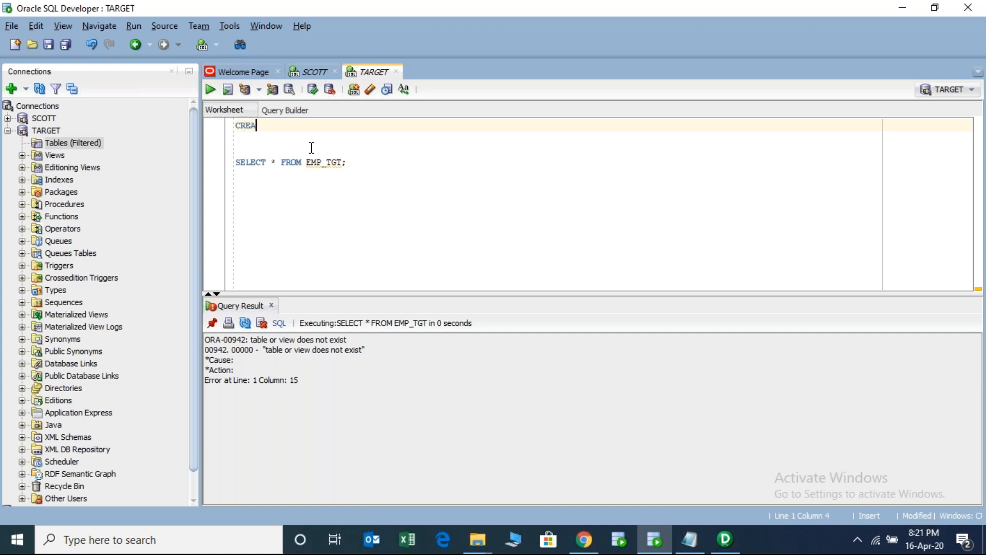
text(TE TABLE E)
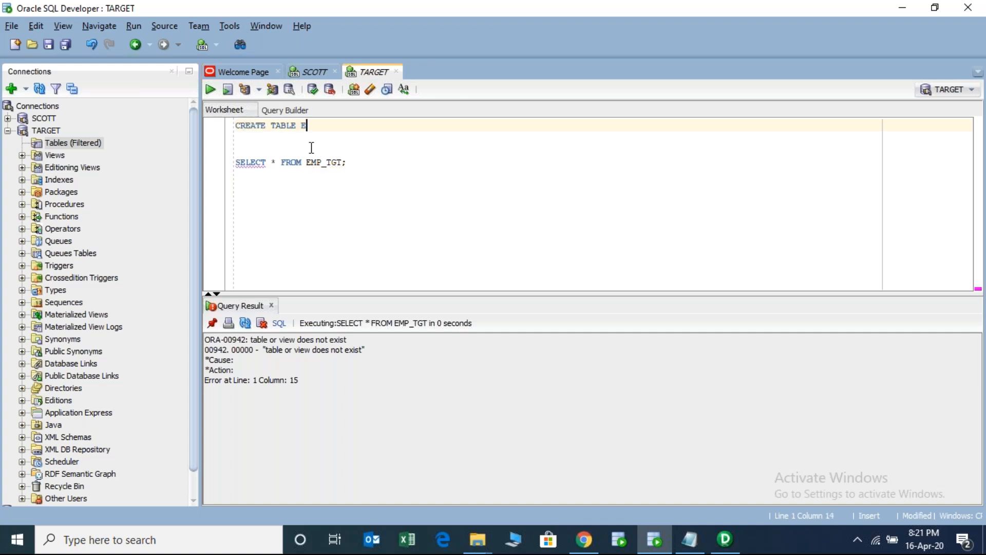
text(MP_TGT AS SELECT * FROM SC)
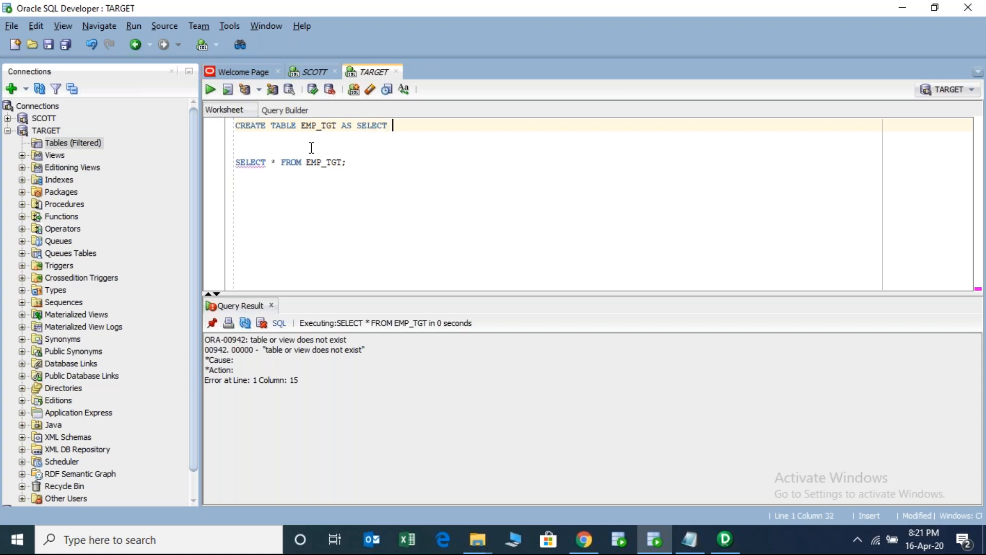
text(OTT.E)
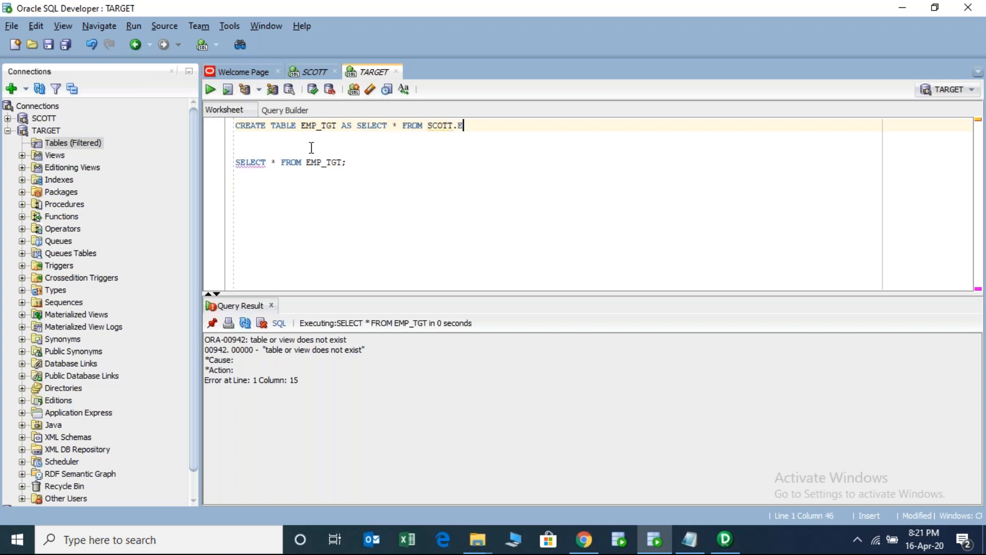
text(MP WHERE 1=2;)
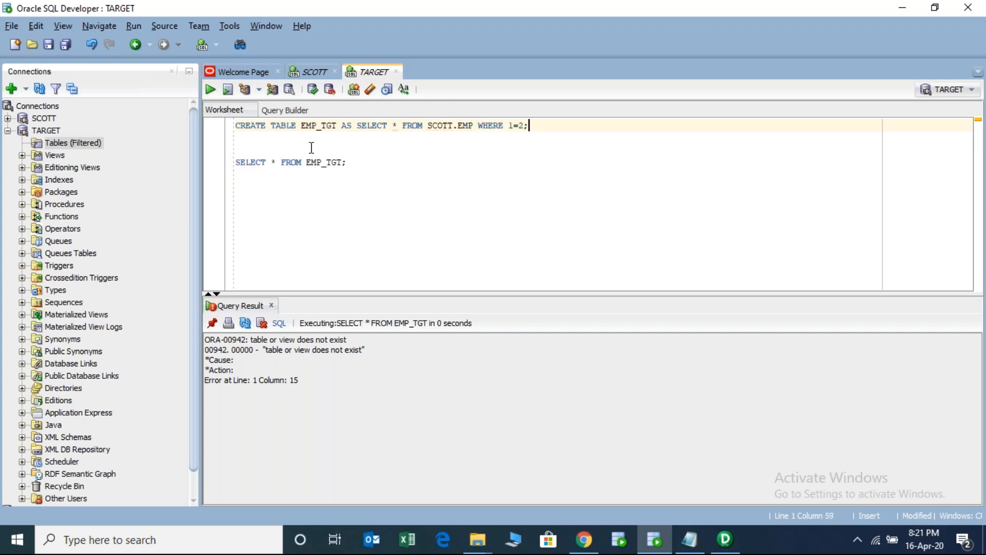
drag(530, 126, 229, 119)
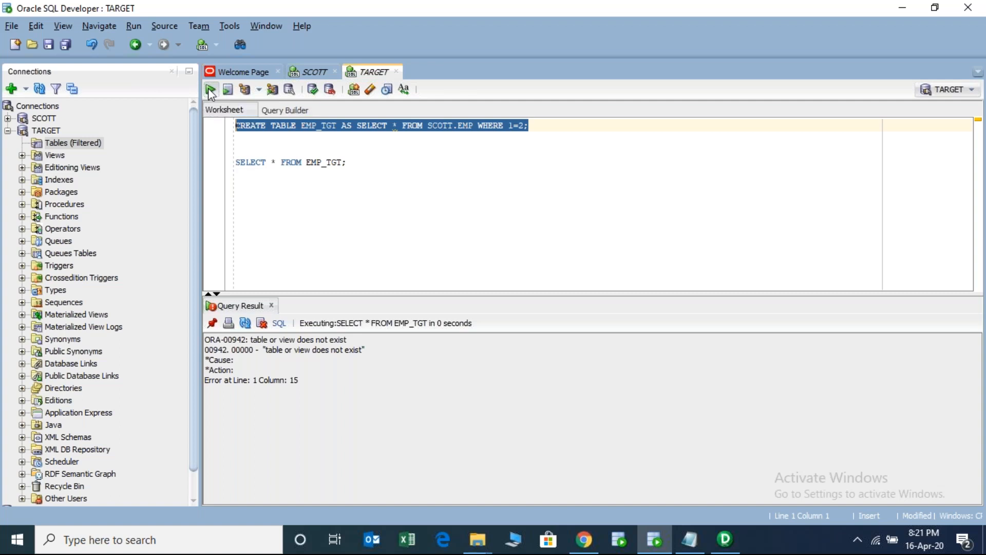
double_click(324, 126)
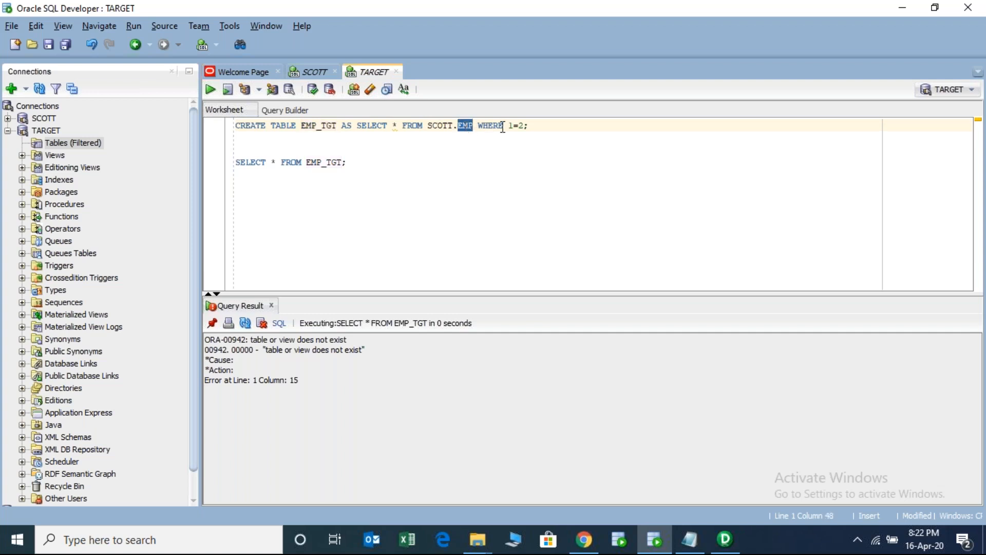
click(521, 126)
drag(534, 127, 240, 127)
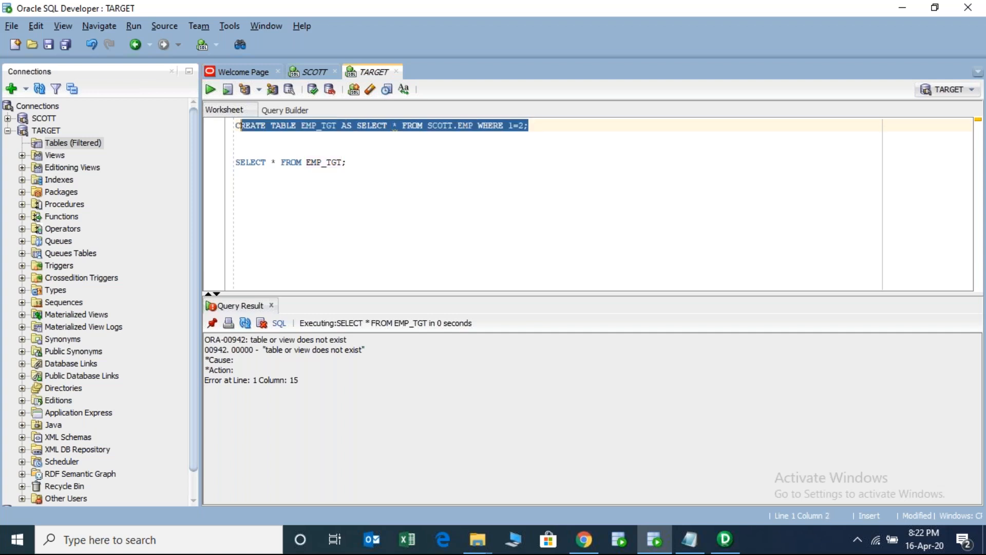
click(210, 90)
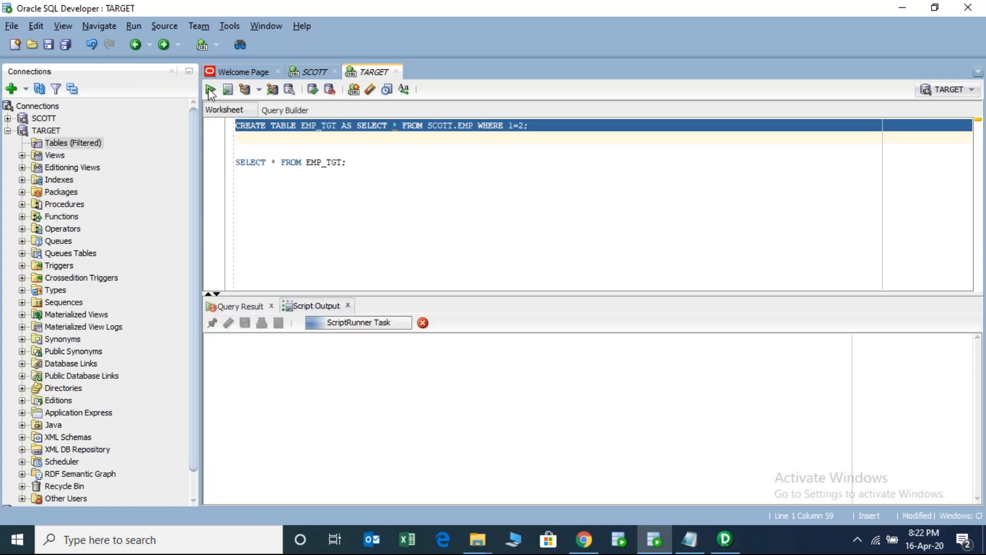
click(332, 162)
key(ctrl+Return)
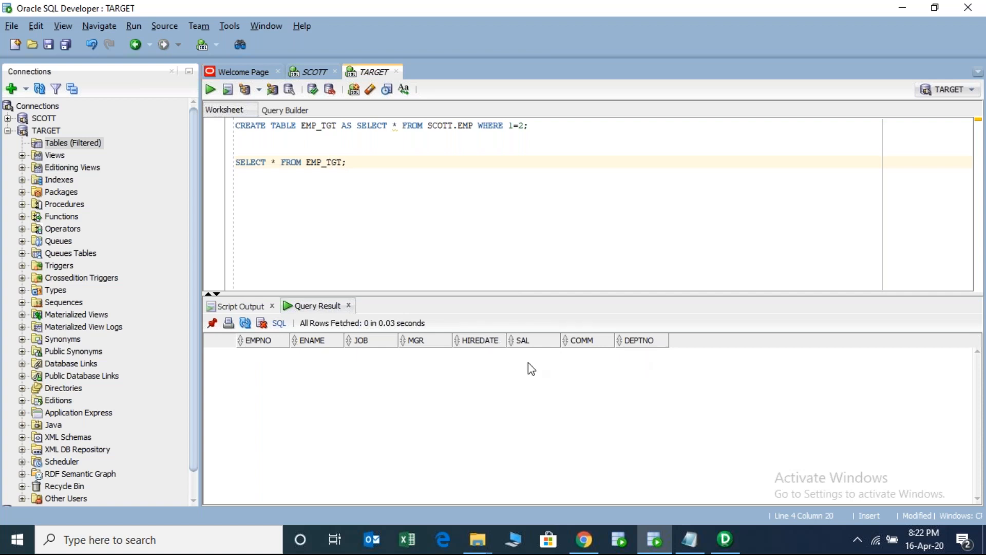
- Back in Designer, start a Targets import from database and bring up the ODBC data source manager
click(725, 539)
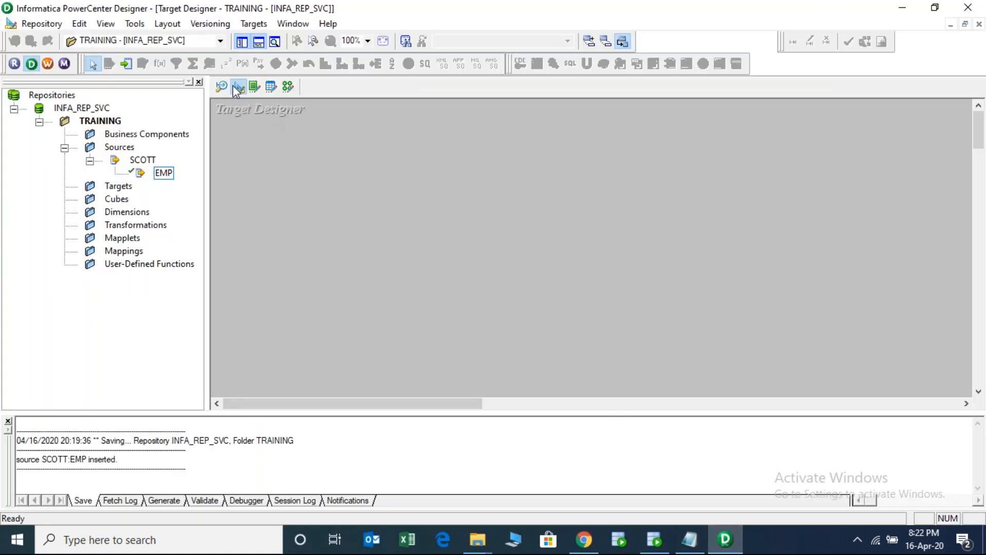
click(254, 24)
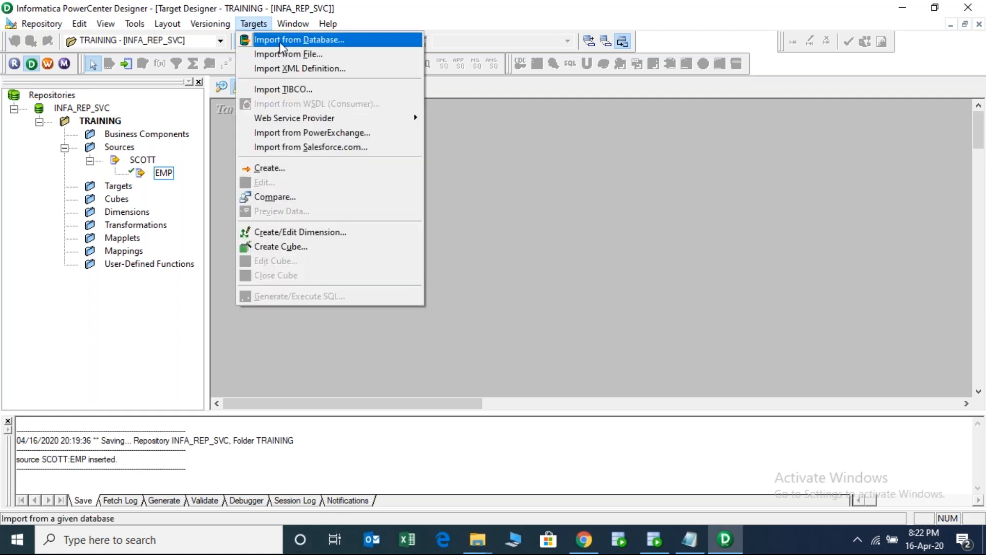
click(279, 41)
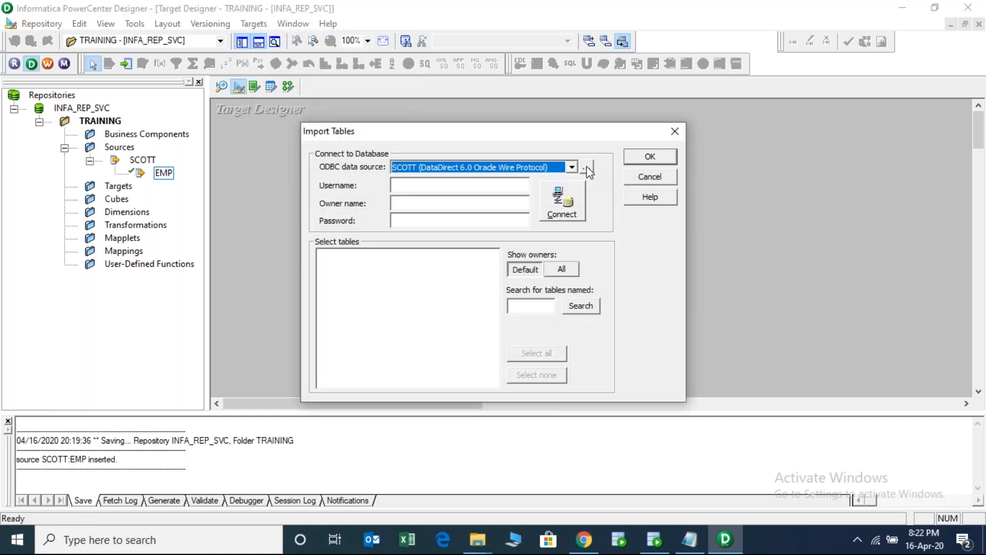
click(586, 168)
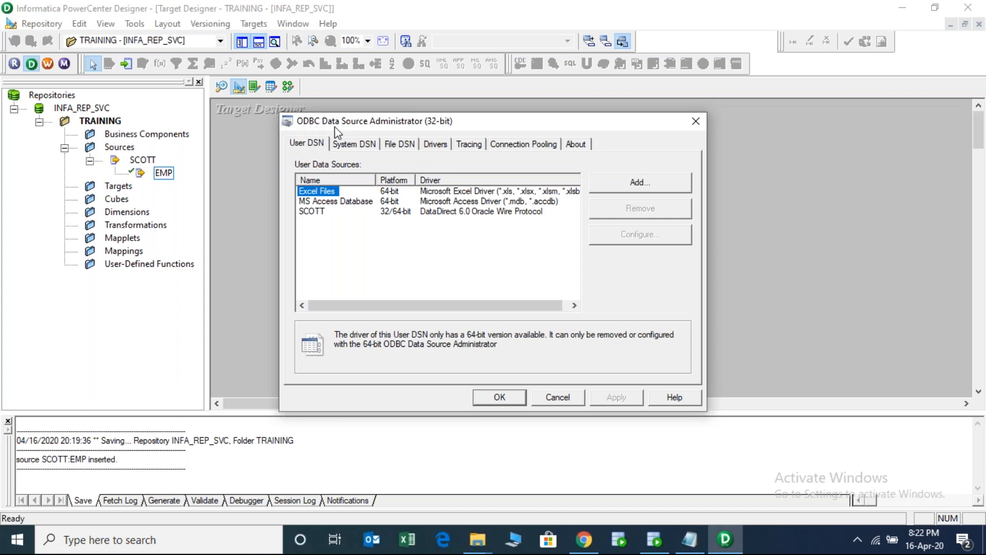
- Add a DataDirect 6.0 Oracle Wire Protocol DSN named TARGET: host localhost, port 1521, SID orcl
click(647, 183)
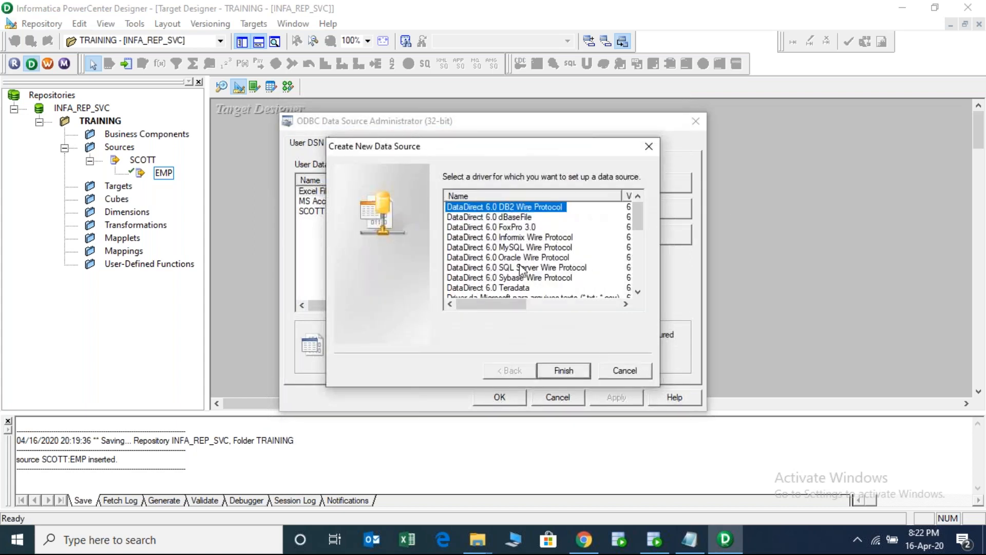
click(509, 259)
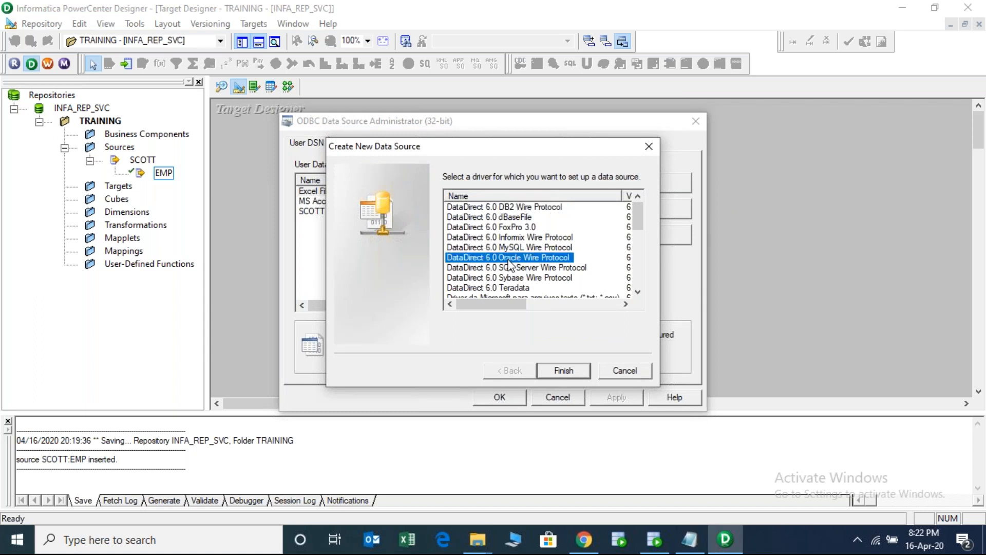
click(564, 370)
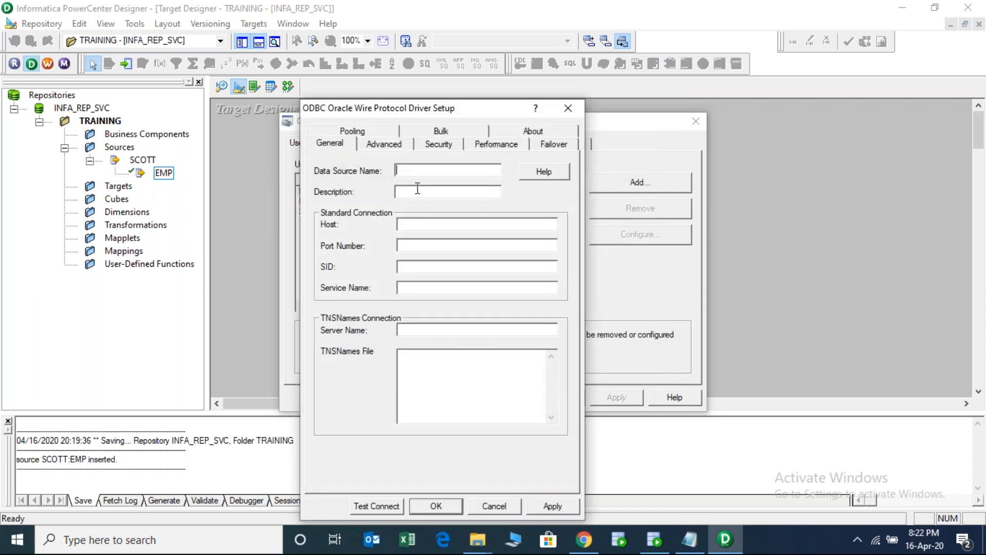
text(TARGET)
click(439, 194)
text(localhost)
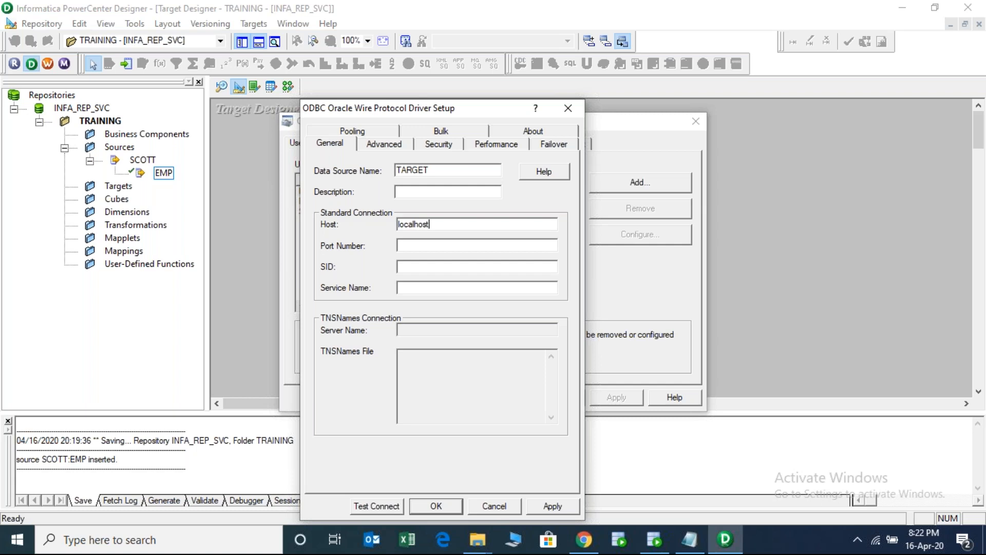
drag(440, 222, 390, 222)
click(412, 243)
text(1521)
text(orcl)
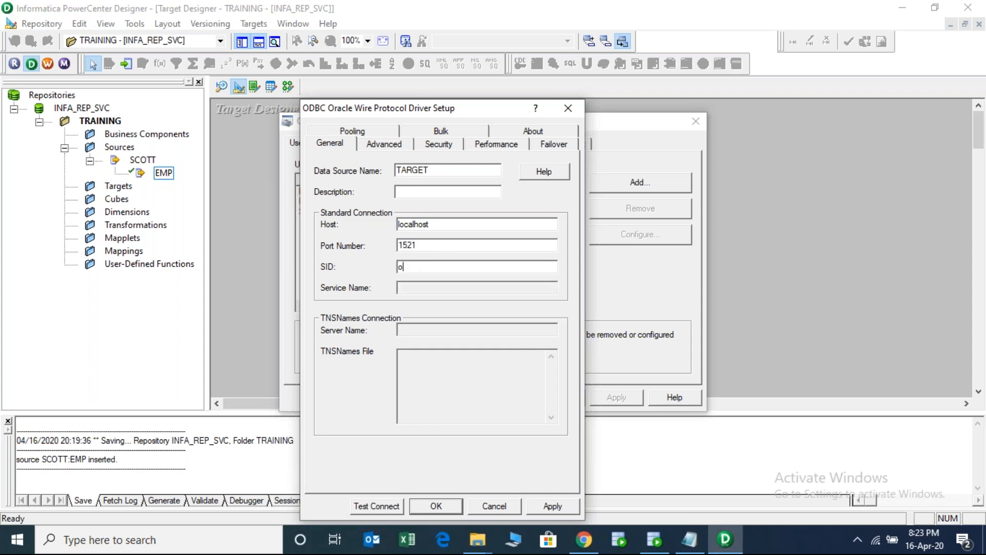
- Test-connect the TARGET data source with its database login successfully, then save it
click(393, 505)
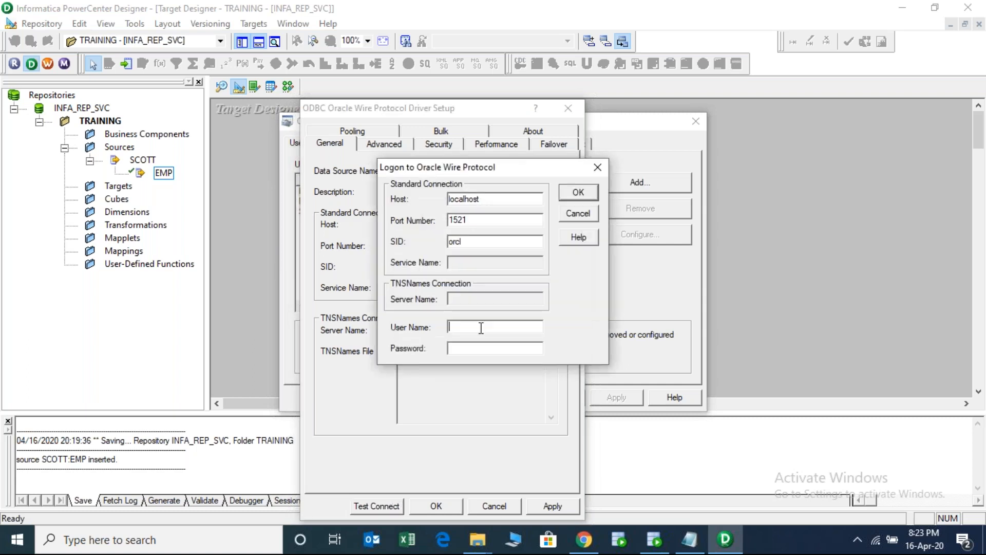
text(TARGET)
click(580, 196)
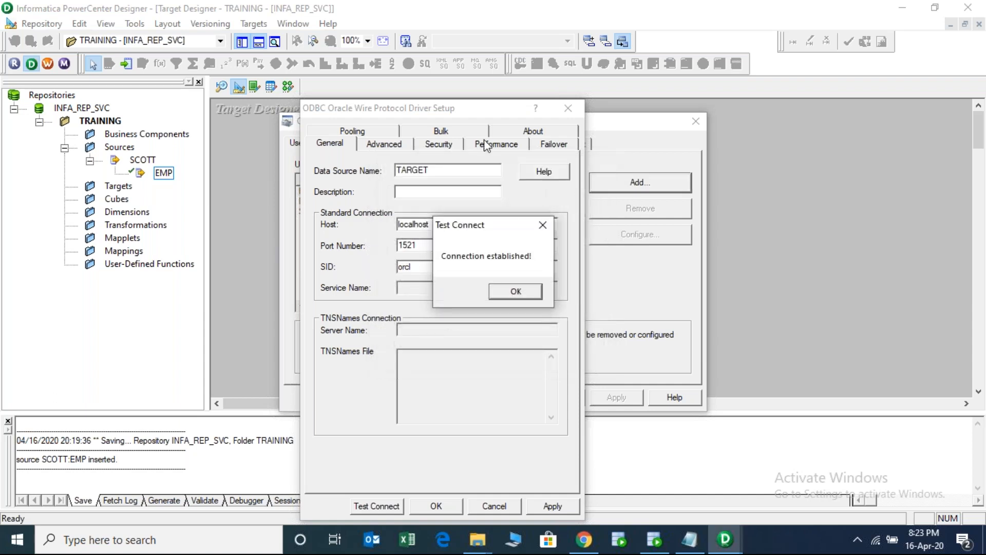
click(514, 291)
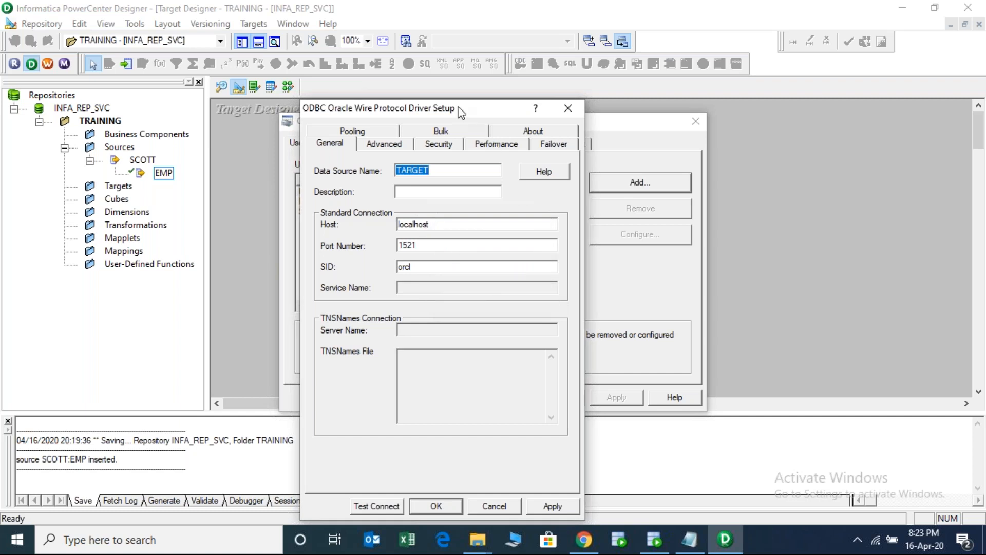
drag(455, 109, 448, 50)
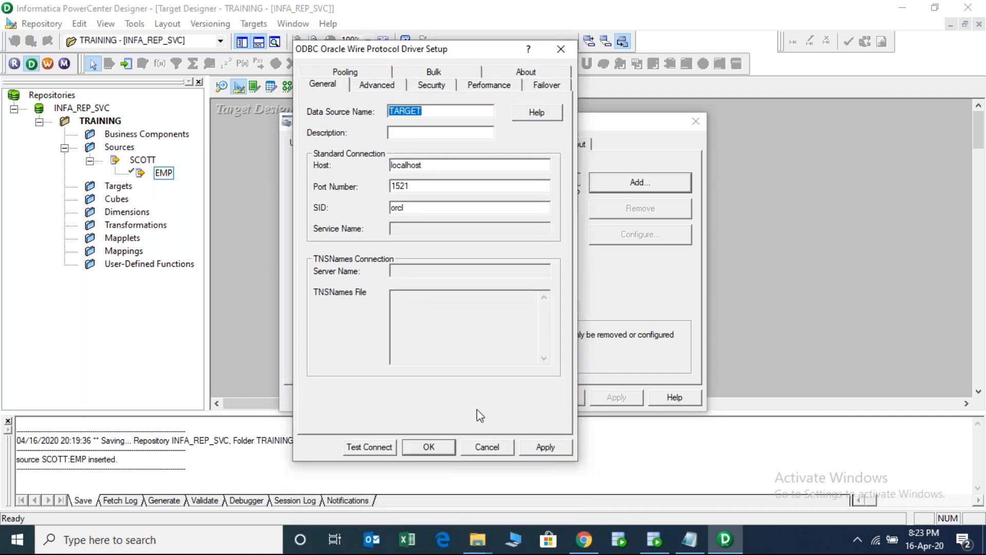
click(434, 448)
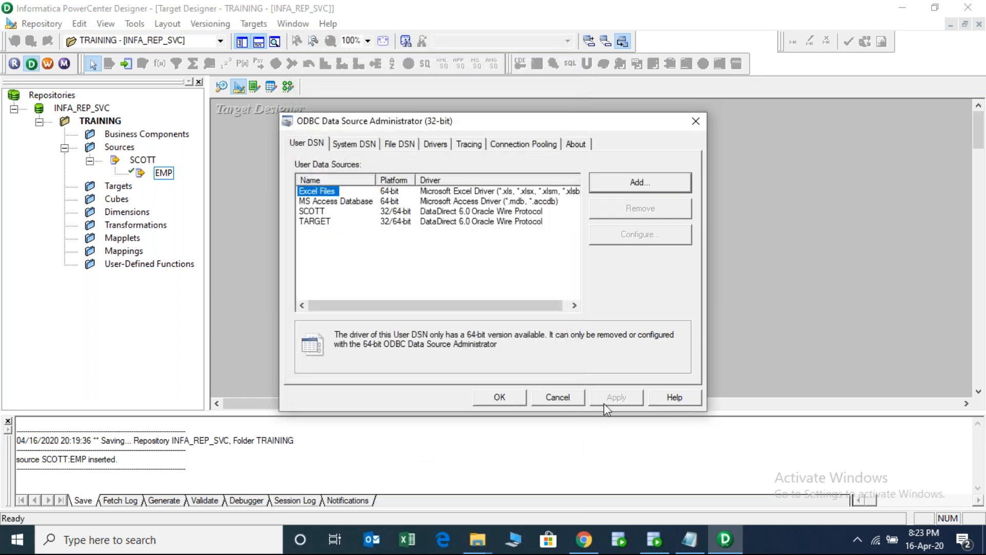
- Connect to the TARGET data source with the schema's login and import the EMP_TGT table
click(499, 397)
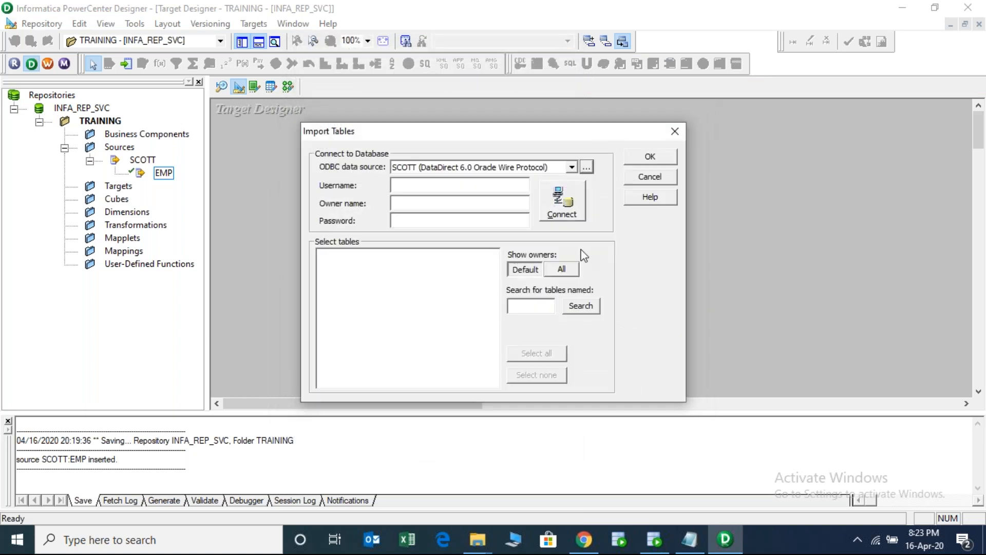
click(571, 167)
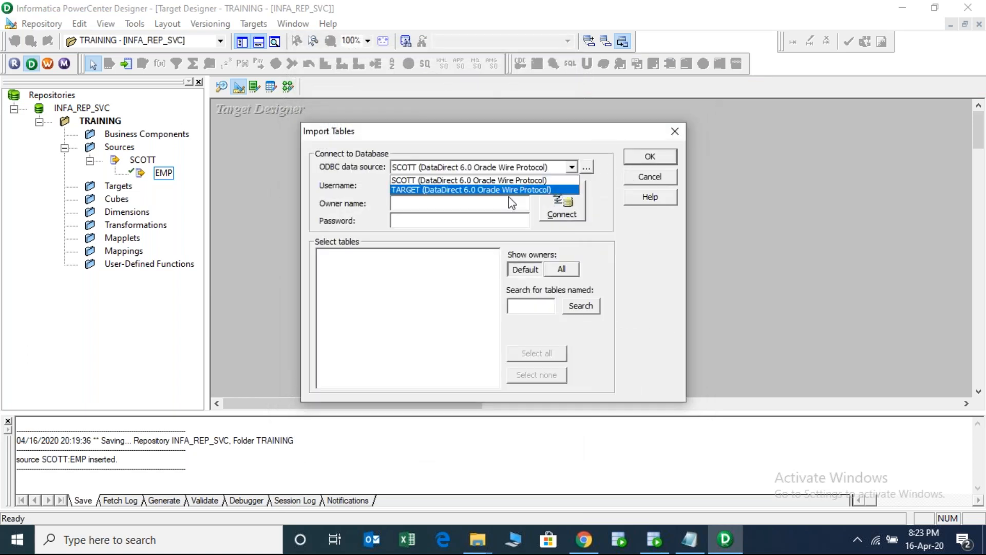
click(464, 190)
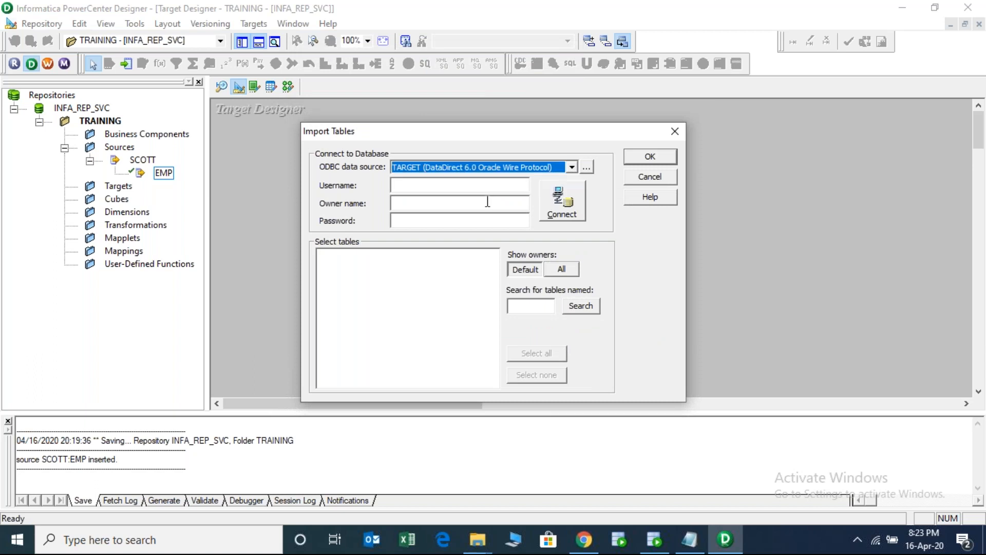
click(430, 183)
text(TARGET)
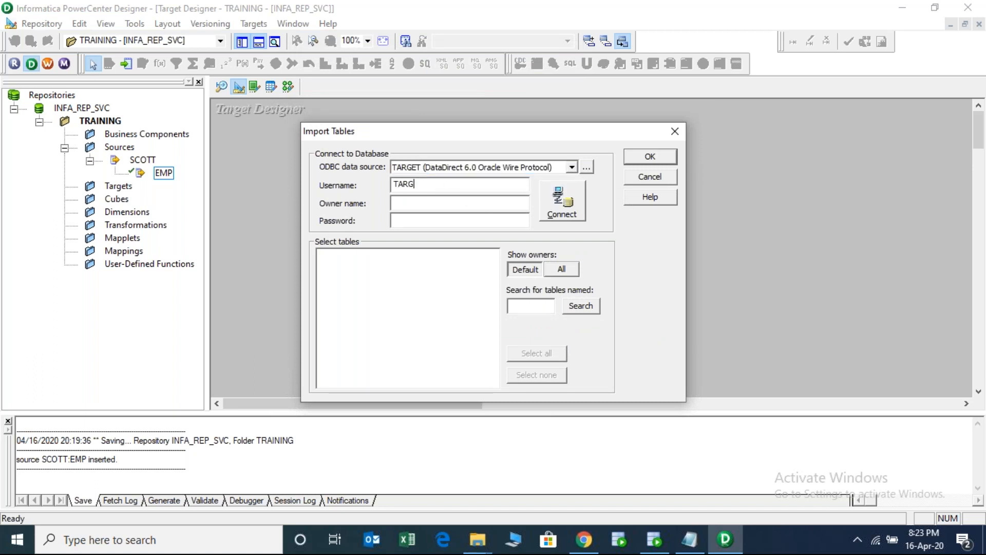
key(Tab)
text(TARGET)
click(548, 208)
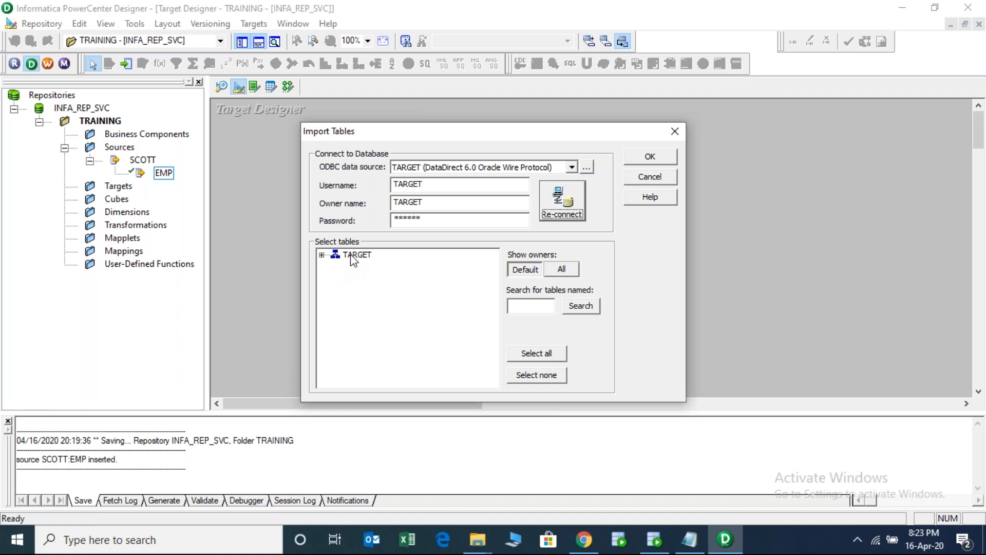
double_click(355, 255)
double_click(350, 265)
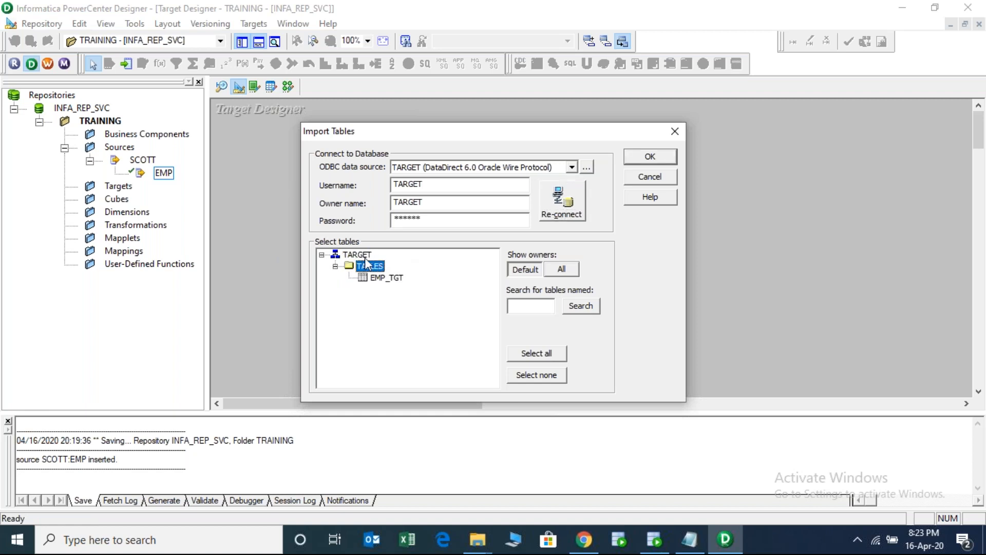
click(387, 278)
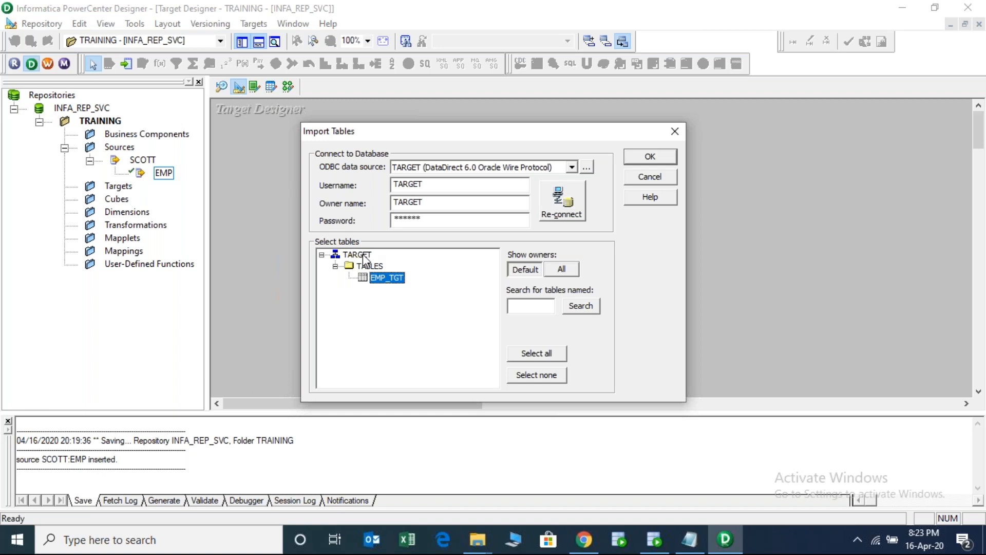
click(649, 158)
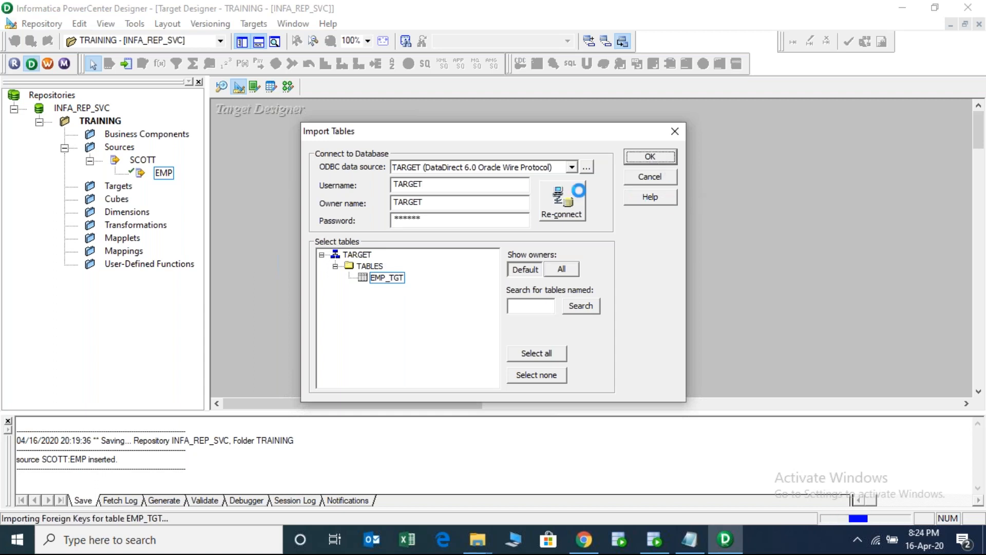
- Place EMP_TGT on the canvas, save it to the repository, and show it under Targets
drag(283, 134, 400, 179)
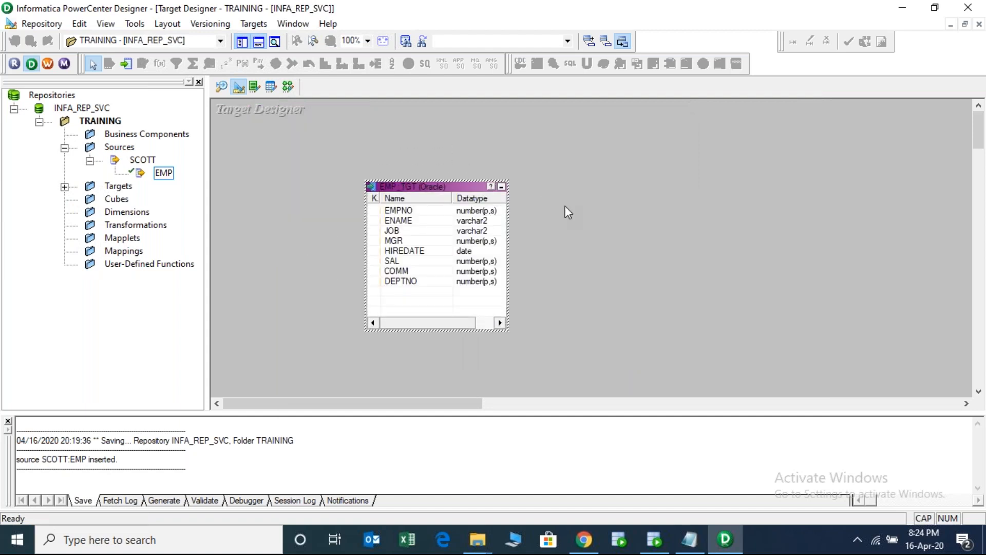
key(ctrl+s)
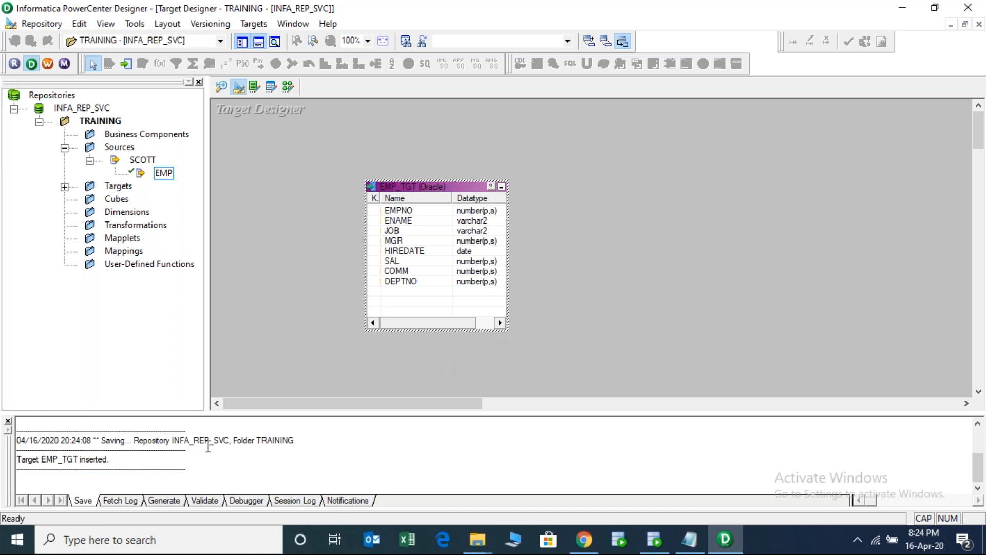
double_click(63, 456)
click(278, 438)
drag(229, 440, 171, 440)
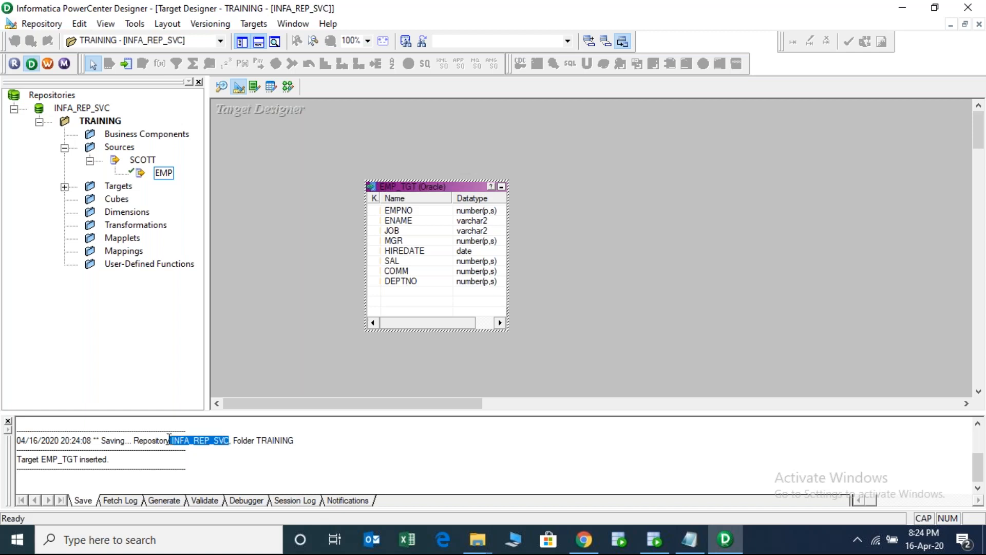
click(65, 187)
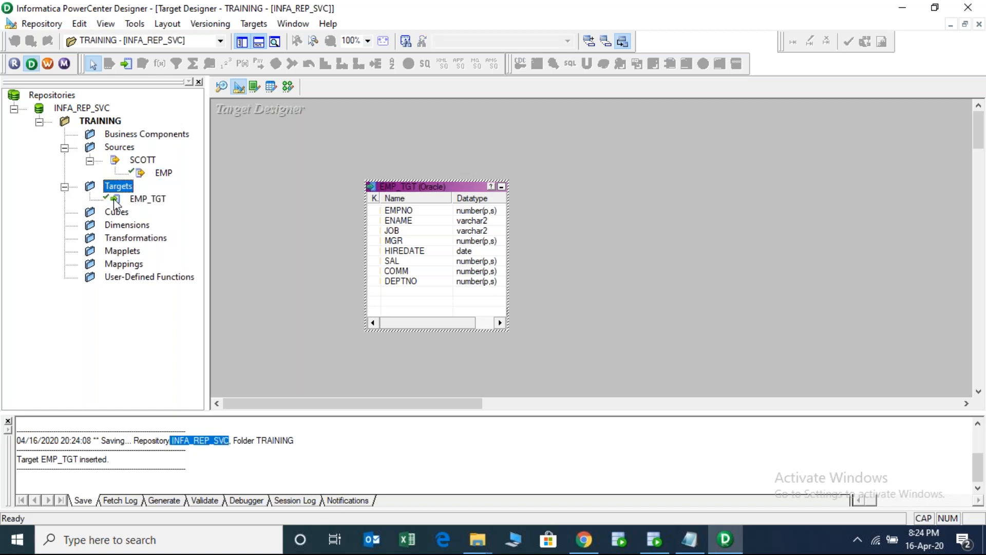
click(147, 200)
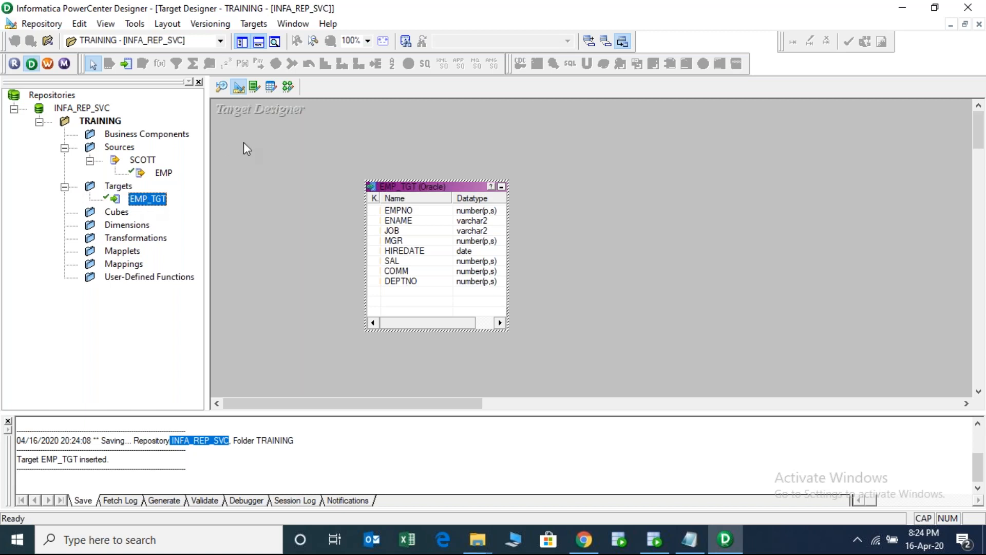
- In the Mapping Designer, create the mapping m_EMP_TGT_LOAD and drag in the EMP source
click(288, 86)
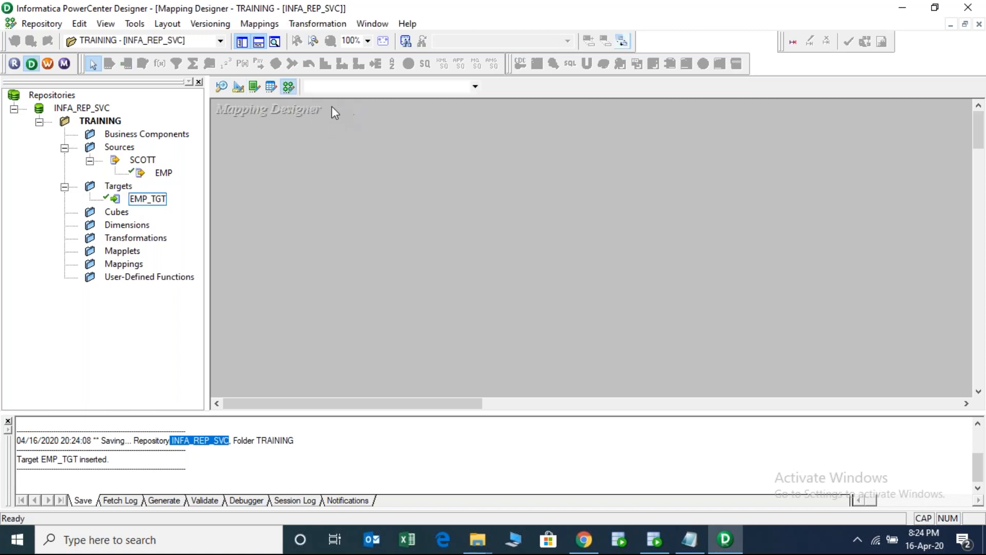
click(261, 24)
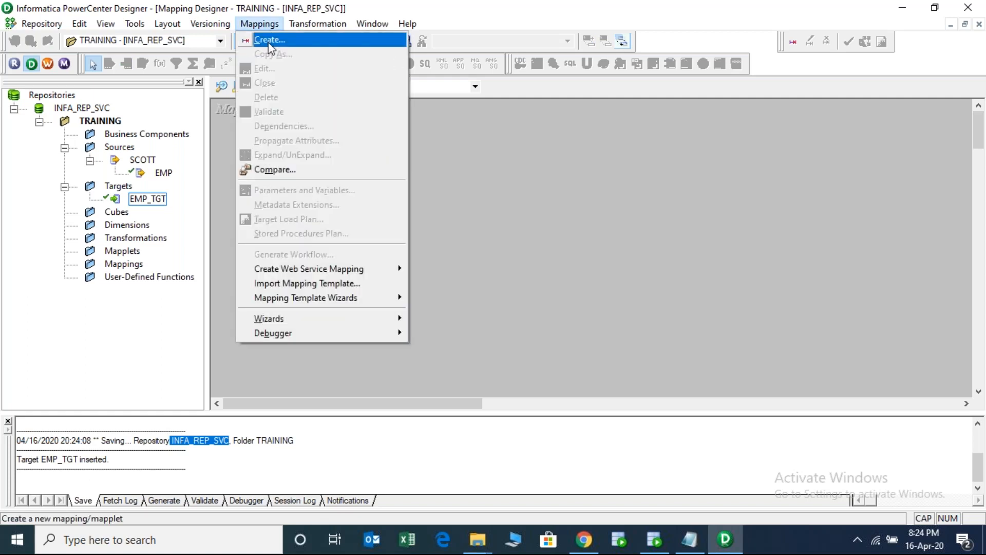
click(268, 39)
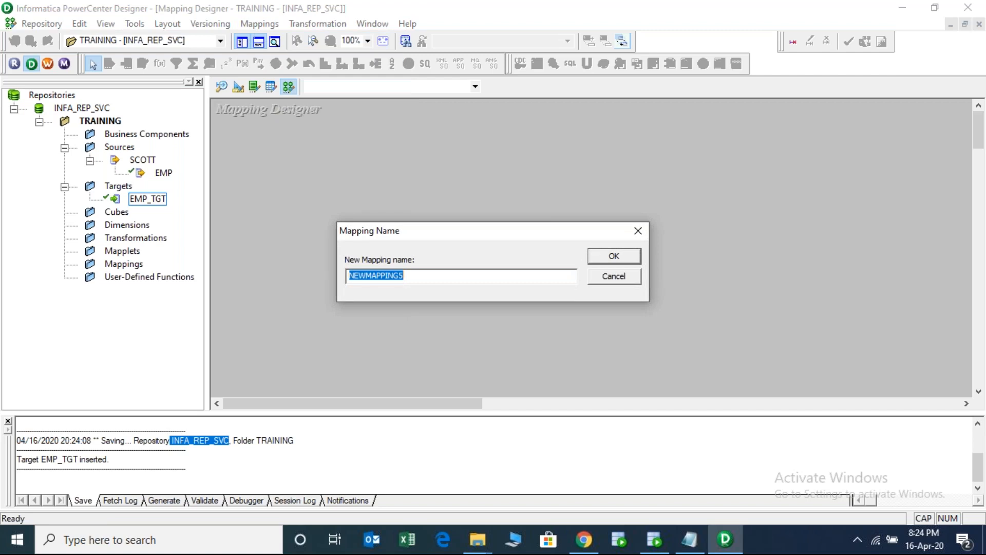
text(m)
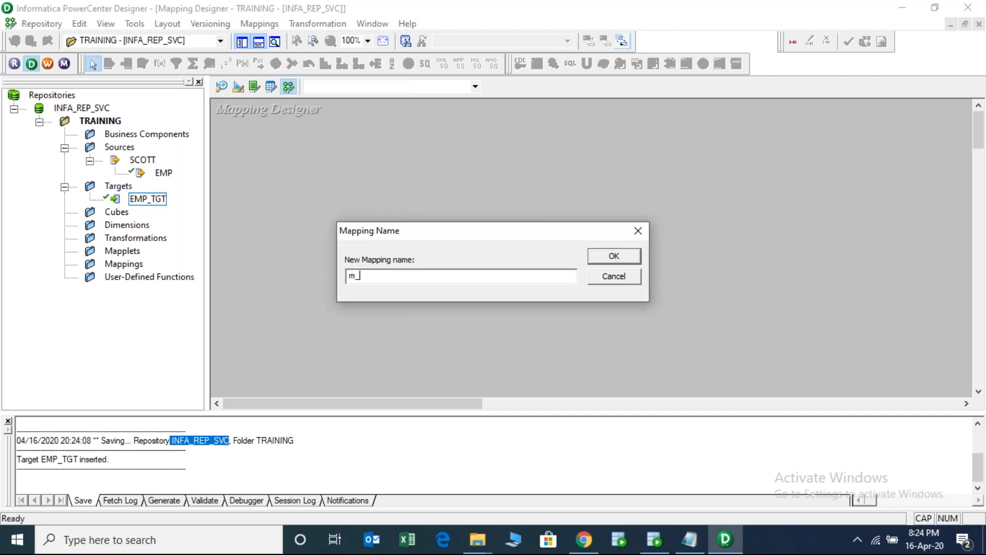
text(_EMP_TGT_LOAD)
key(Return)
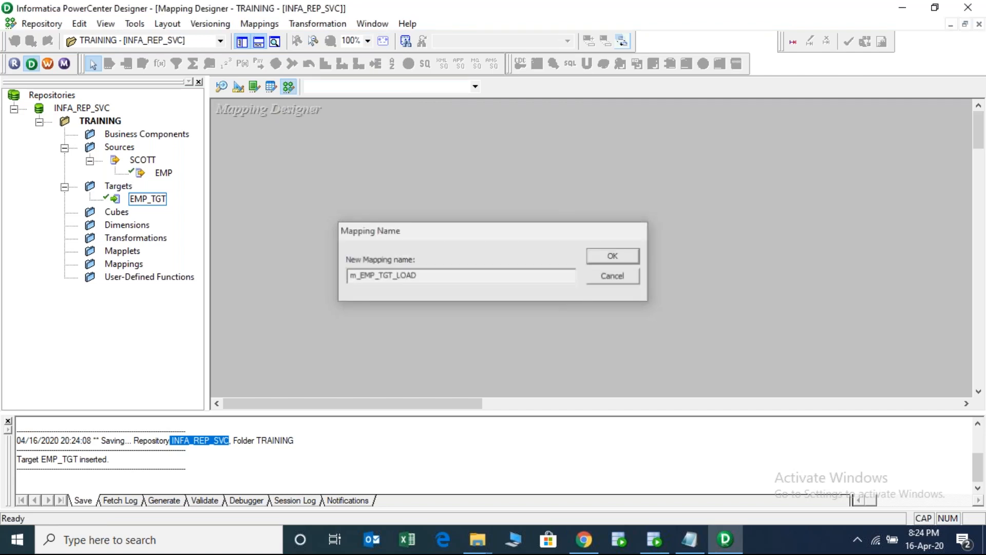
drag(162, 173, 237, 131)
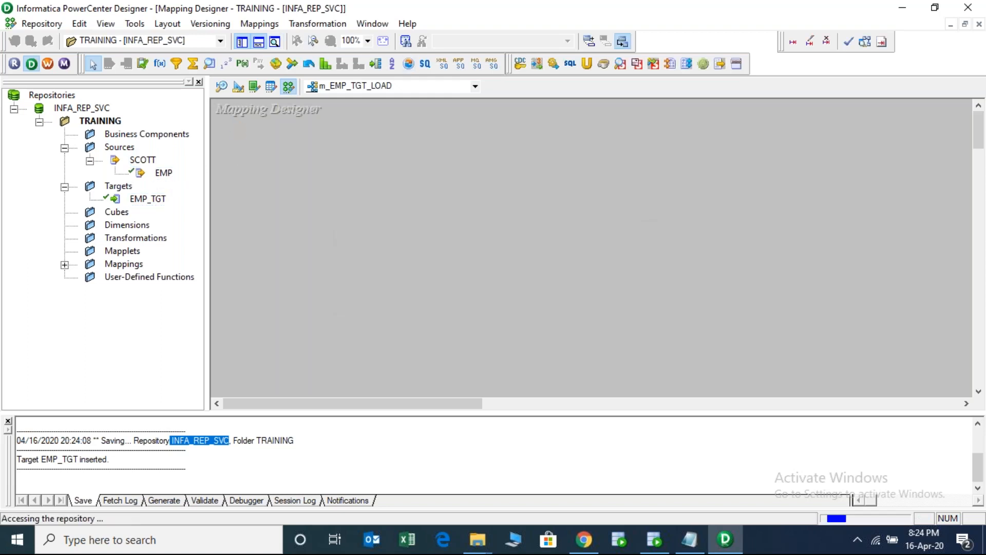
- Add EMP_TGT and arrange EMP, SQ_EMP and EMP_TGT left to right with all ports visible
click(154, 201)
drag(157, 204, 670, 191)
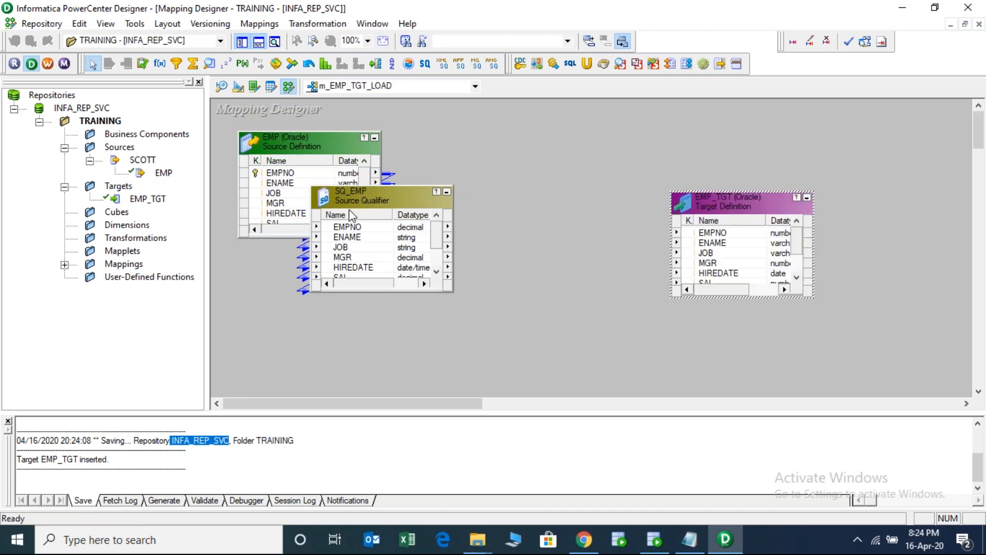
drag(362, 200, 537, 206)
drag(328, 139, 298, 263)
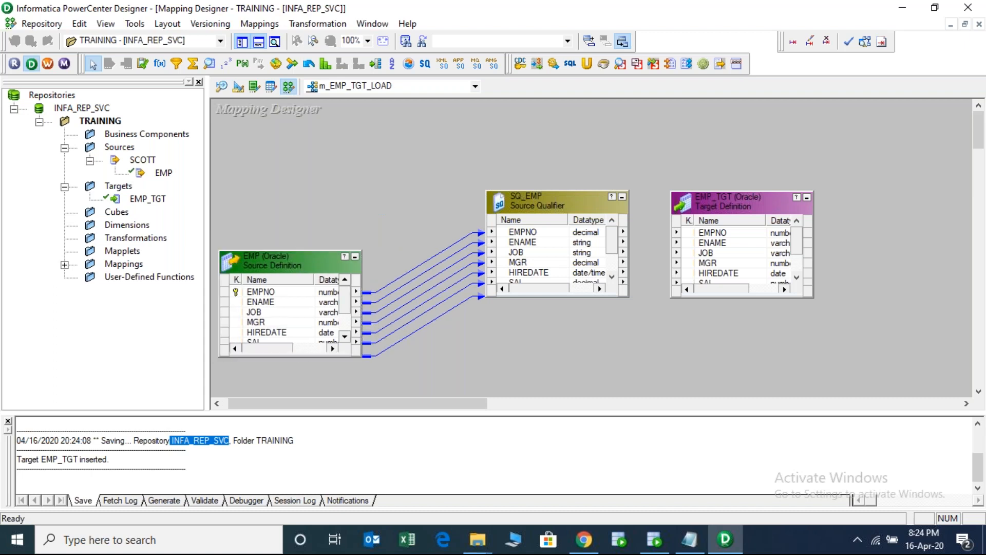
drag(302, 250, 302, 211)
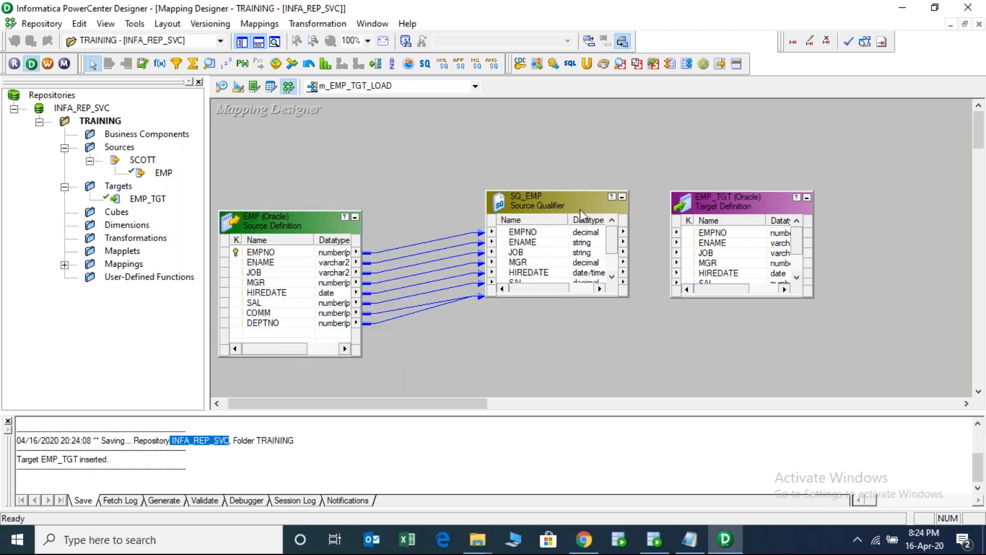
drag(552, 198, 502, 204)
drag(723, 201, 723, 178)
- Enlarge EMP_TGT and review the SQ_EMP port list in its transformation properties
click(498, 212)
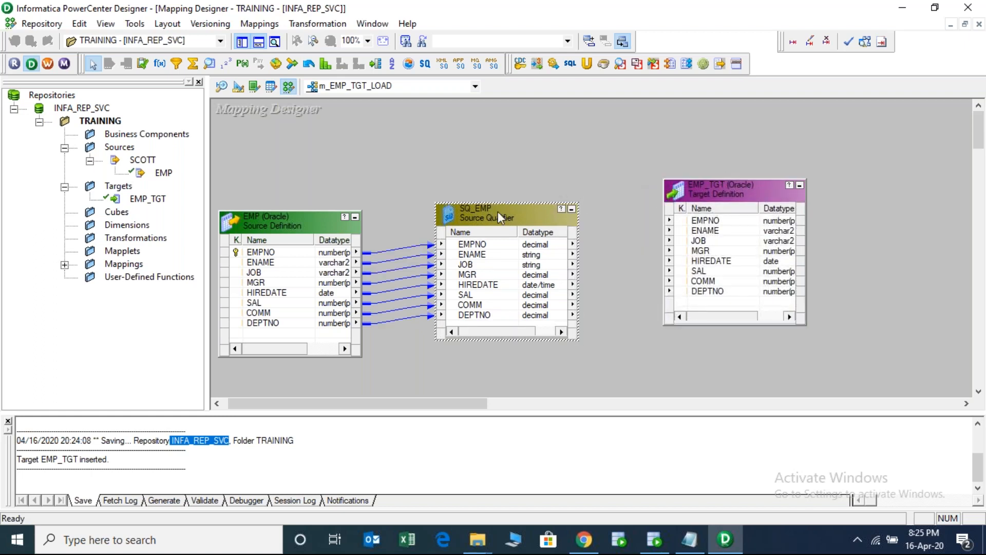
click(488, 246)
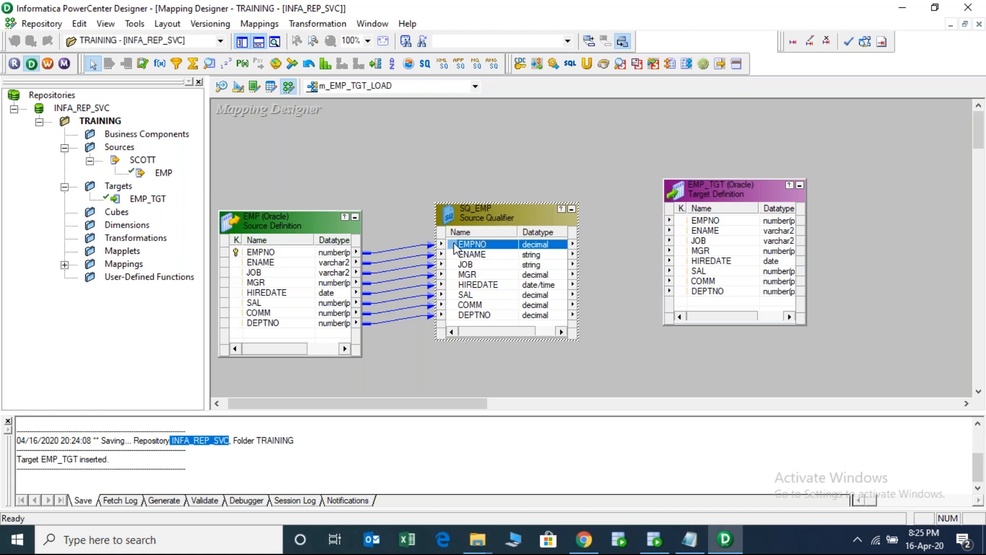
double_click(479, 216)
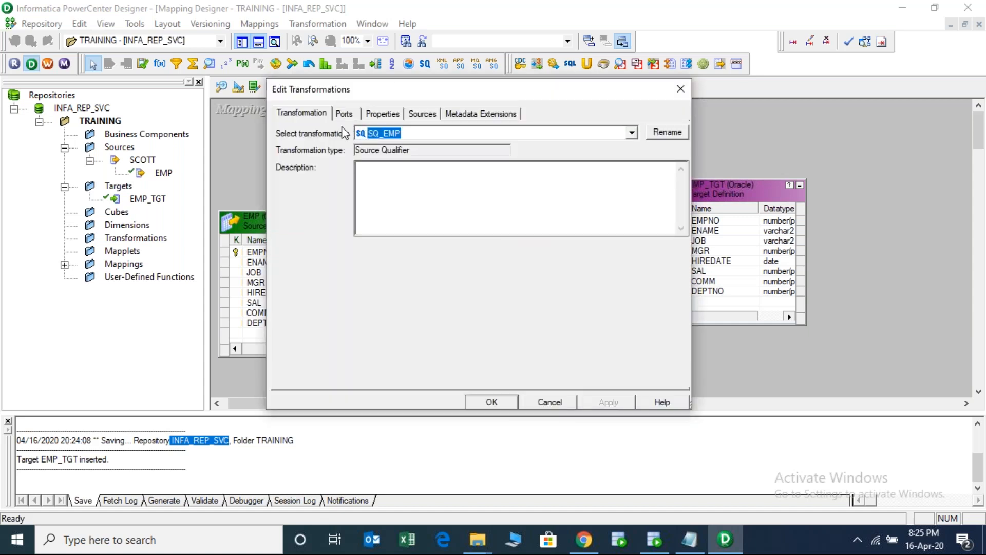
click(344, 113)
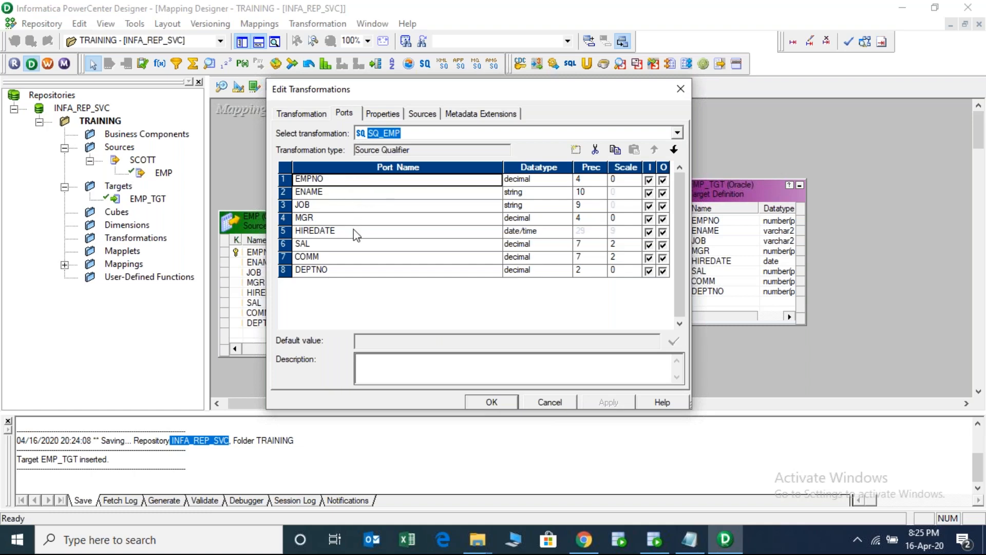
click(681, 91)
- Hand-link EMPNO and ENAME from SQ_EMP to EMP_TGT, then delete those two links
click(484, 247)
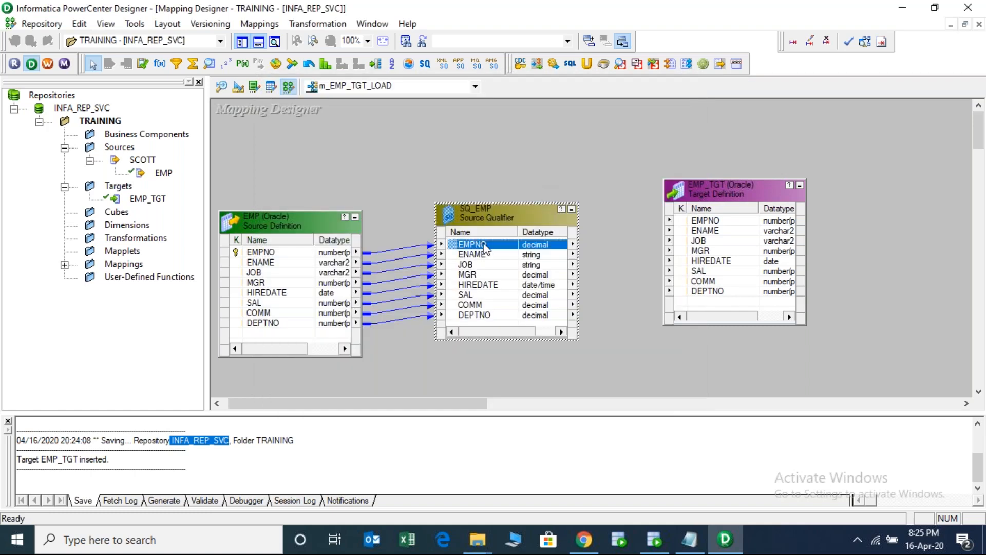
drag(455, 245, 701, 226)
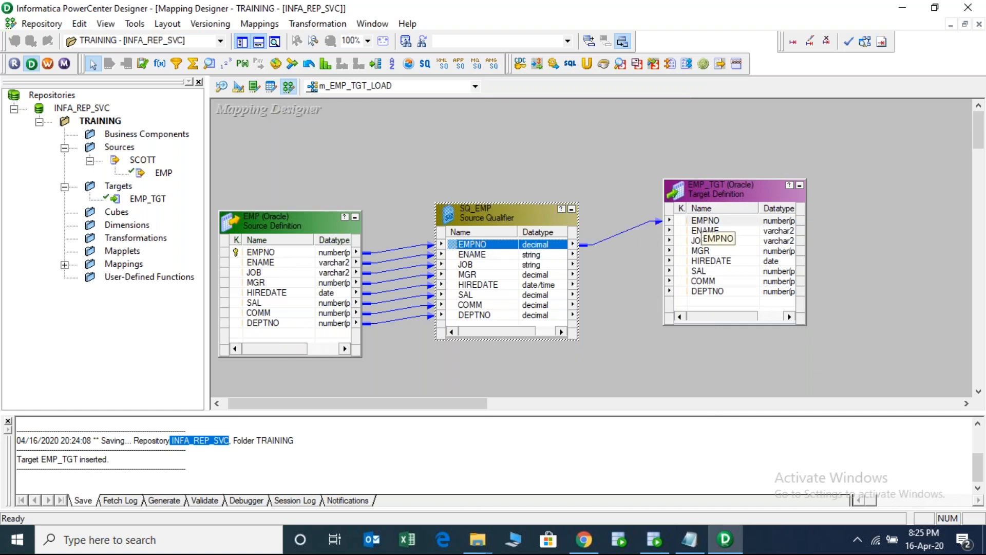
click(475, 256)
drag(455, 260, 704, 233)
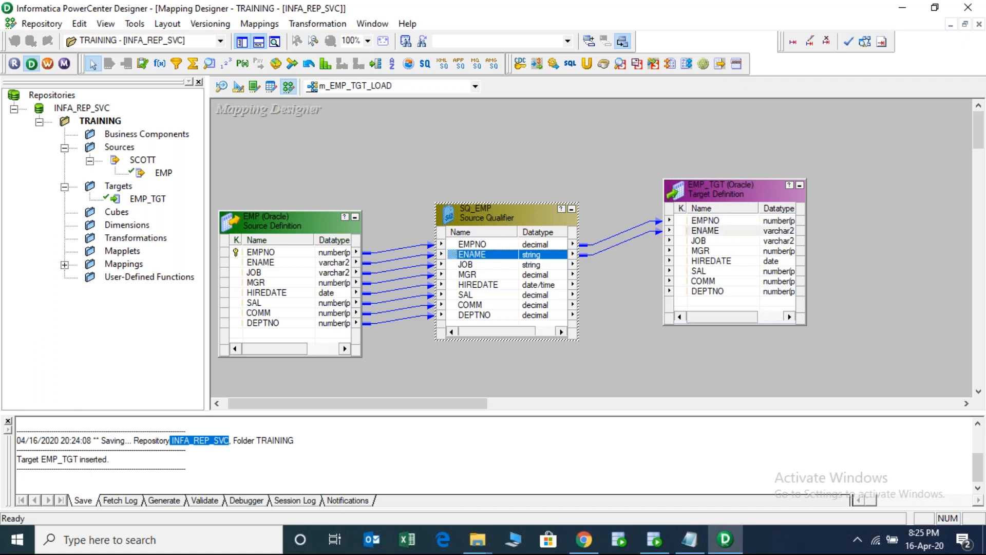
drag(628, 213, 633, 247)
key(Delete)
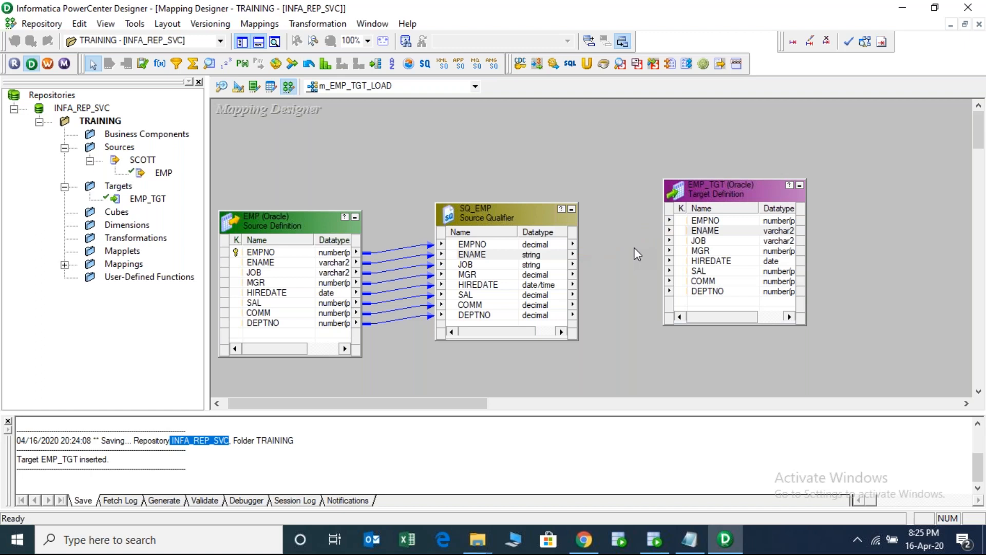
- Select all eight SQ_EMP ports and autolink them onto the matching EMP_TGT columns
right_click(525, 263)
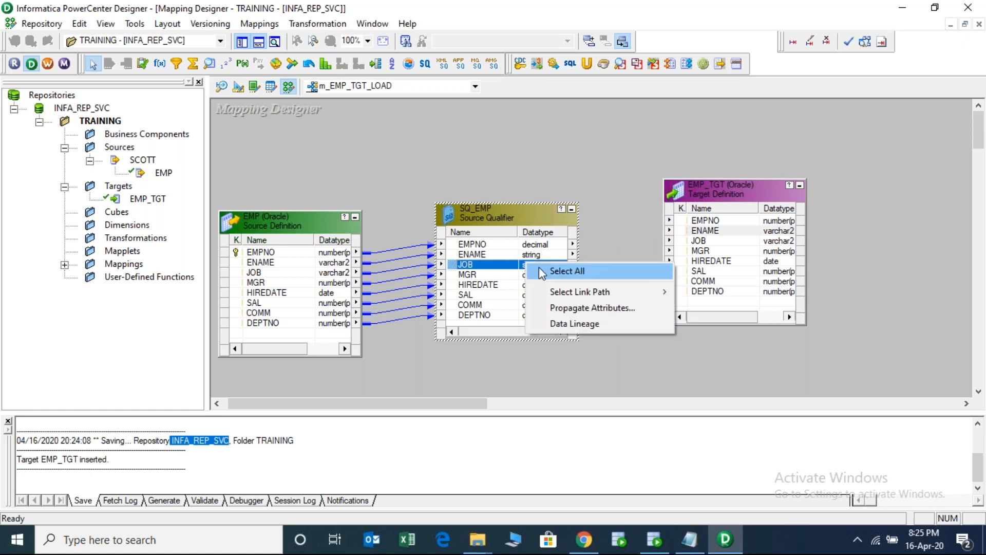
click(550, 269)
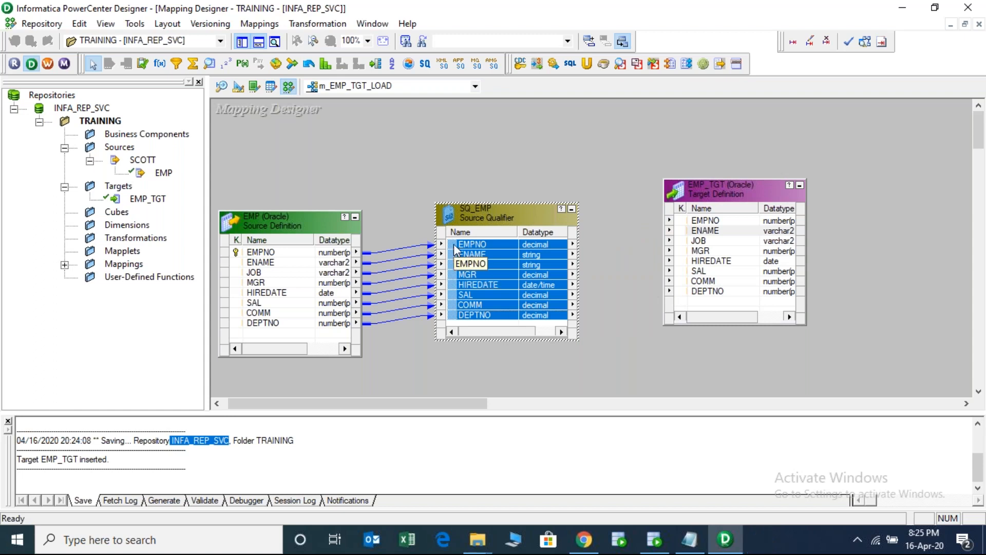
drag(454, 250, 704, 230)
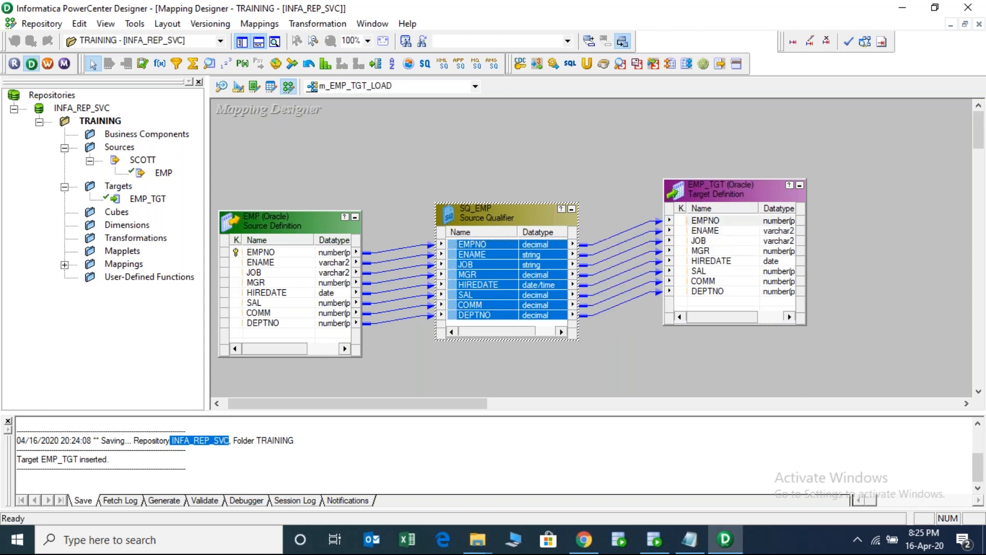
click(519, 171)
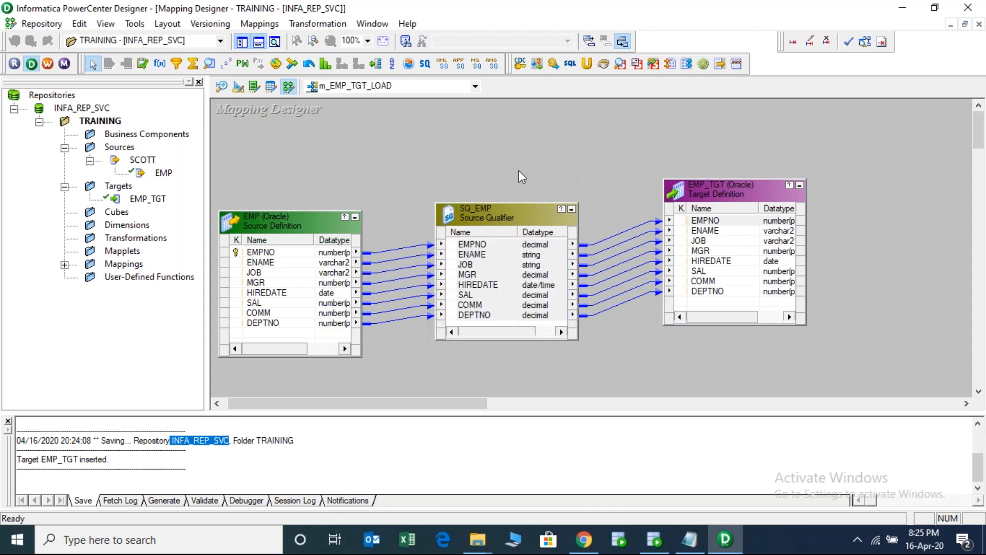
- Save the mapping, shift SQ_EMP, EMP and EMP_TGT slightly upward, and select SQ_EMP
key(ctrl+s)
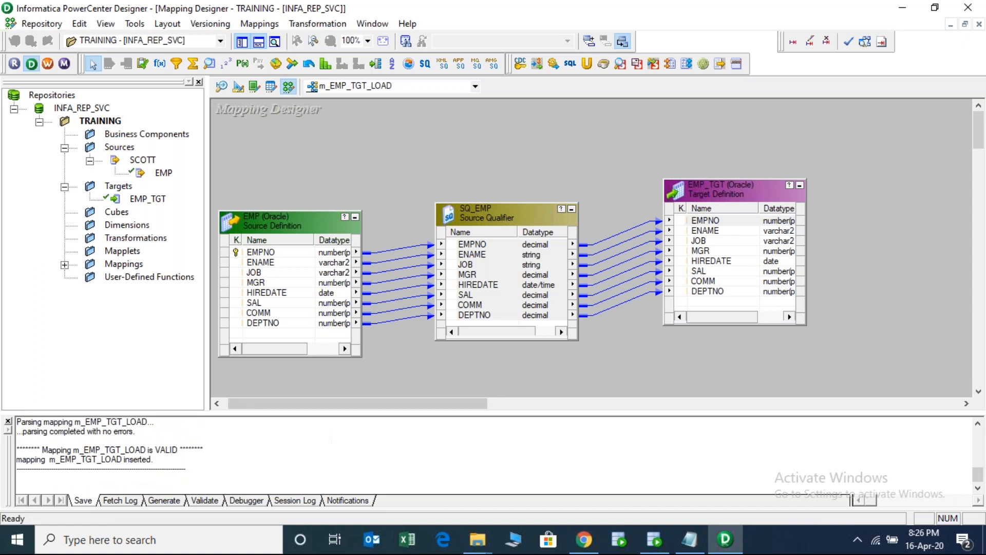
drag(498, 211, 500, 185)
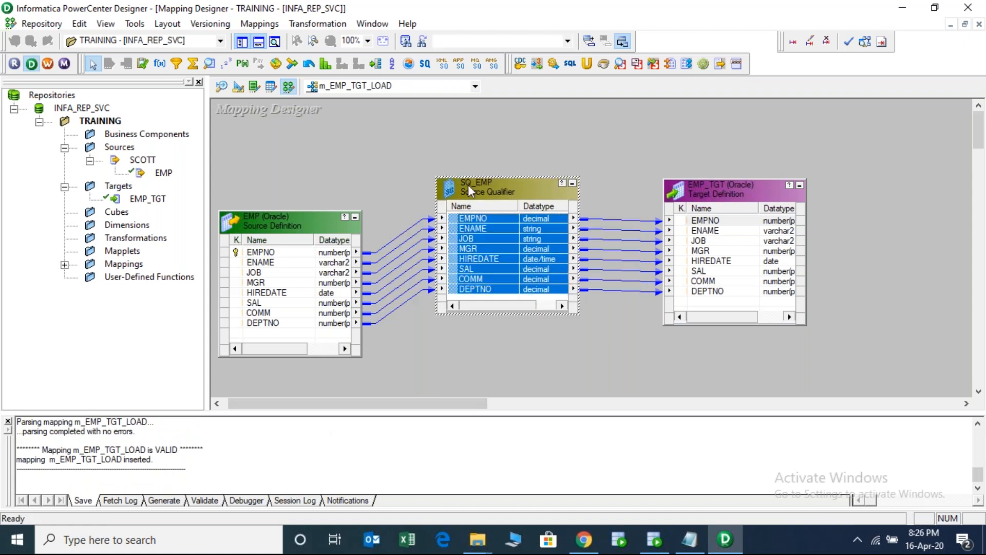
drag(304, 220, 308, 189)
drag(729, 198, 741, 188)
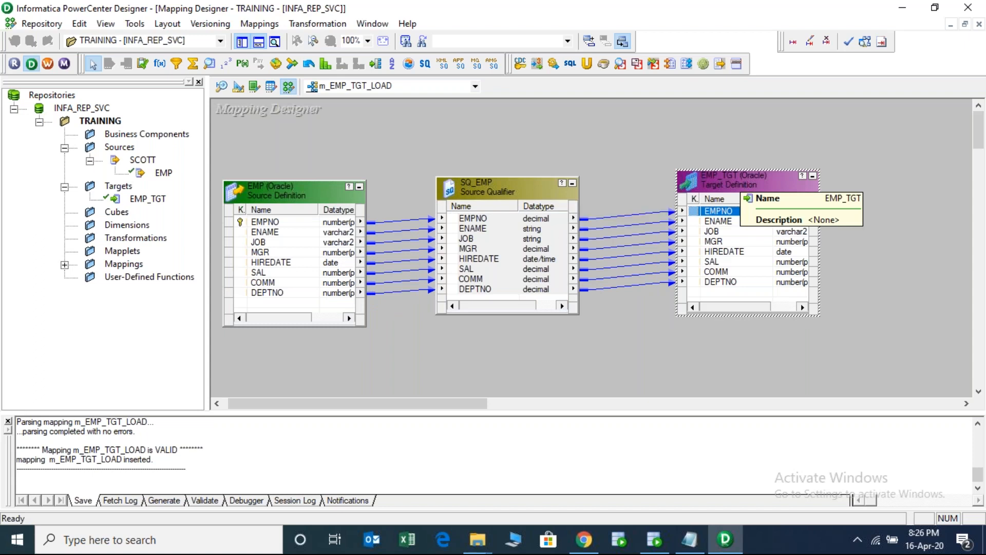
click(516, 185)
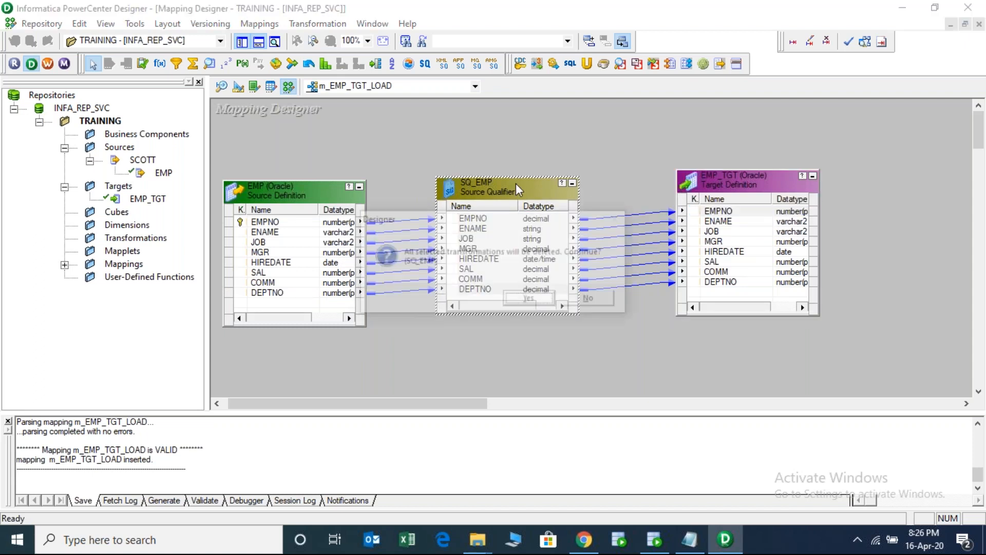
- Delete SQ_EMP and try linking all eight EMP ports directly to EMP_TGT
key(Delete)
key(Return)
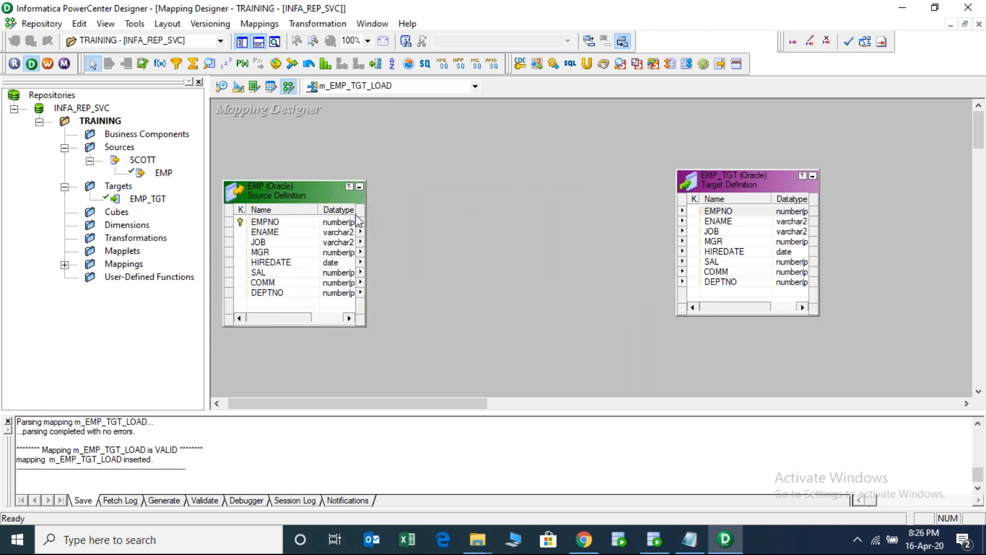
right_click(271, 224)
click(310, 233)
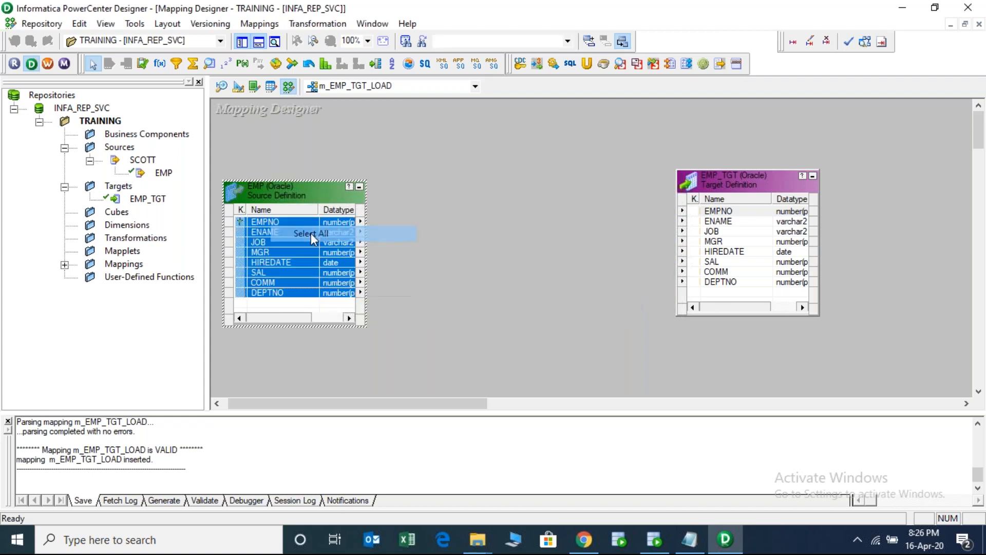
drag(241, 225, 705, 211)
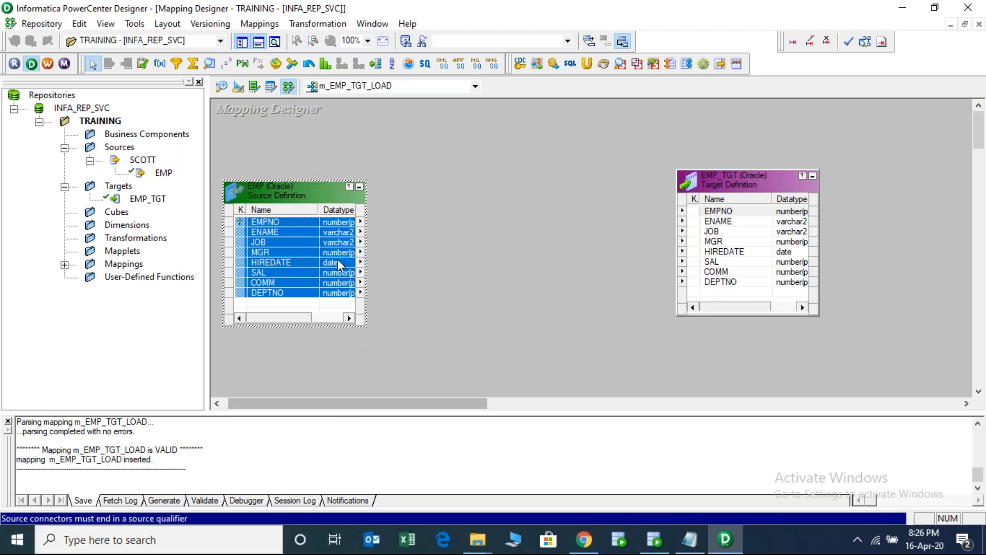
- Remove EMP and re-add it from Sources, creating a fresh SQ_EMP moved to the right
click(283, 252)
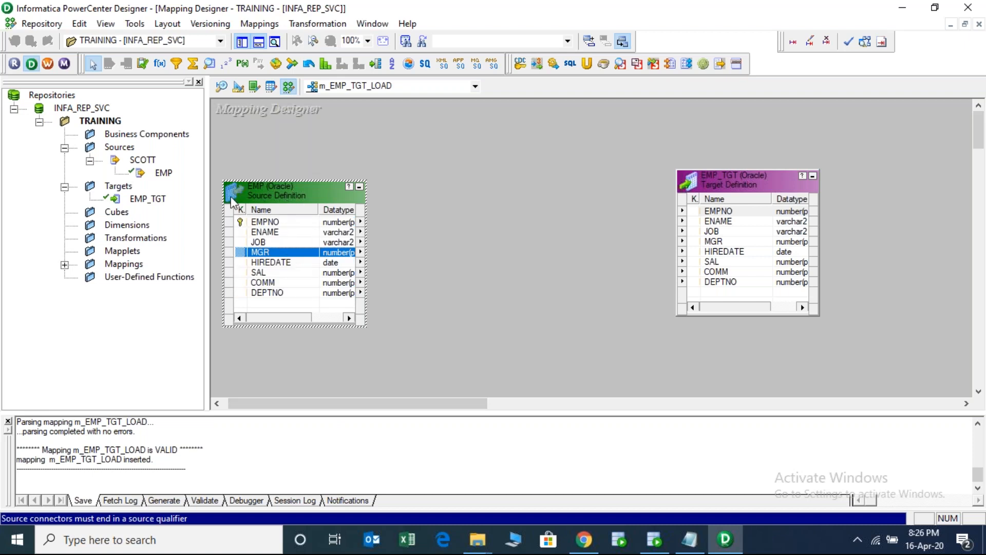
key(Delete)
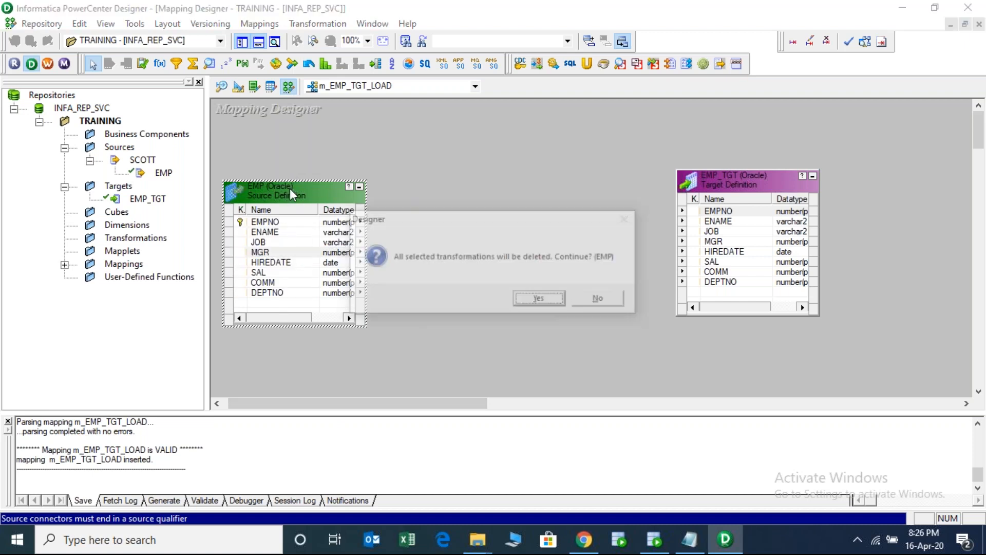
key(Return)
drag(163, 174, 245, 161)
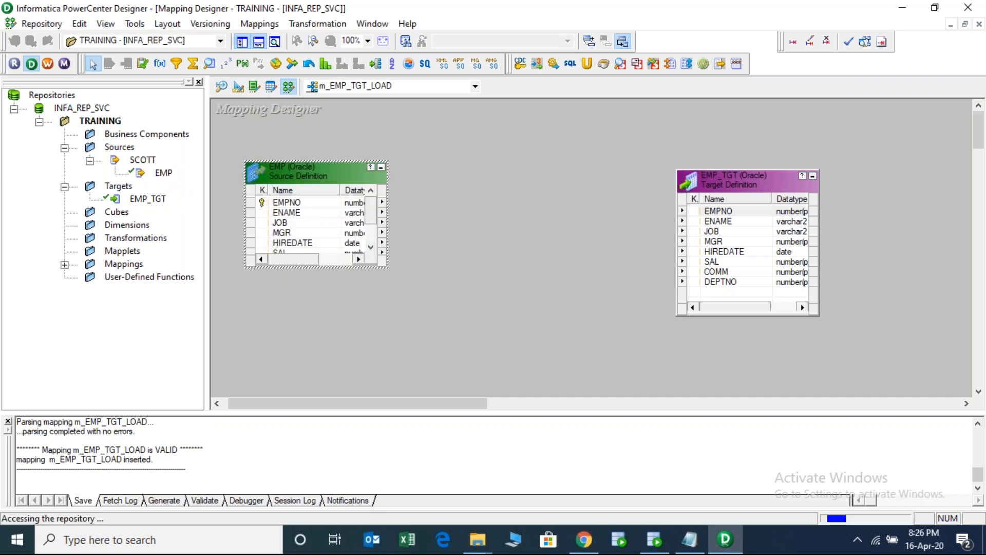
drag(393, 224, 516, 177)
click(494, 218)
- Select all SQ_EMP ports and link them to EMP_TGT starting at EMPNO
right_click(495, 215)
click(517, 226)
drag(474, 223, 711, 214)
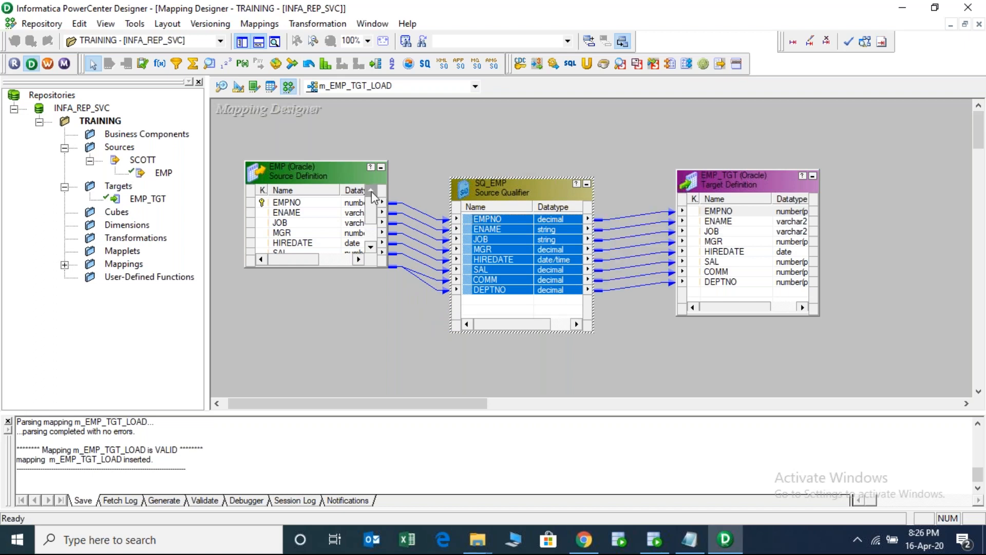
mouse_move(344, 175)
mouse_down()
mouse_move(335, 230)
mouse_move(333, 185)
mouse_up()
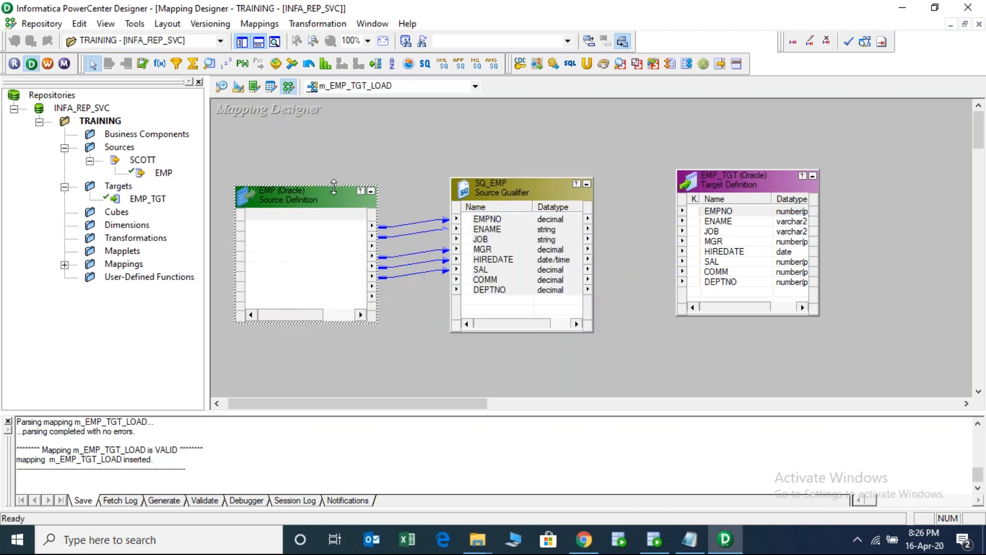
- Enlarge the EMP source and widen its Datatype column so all ports show
click(486, 221)
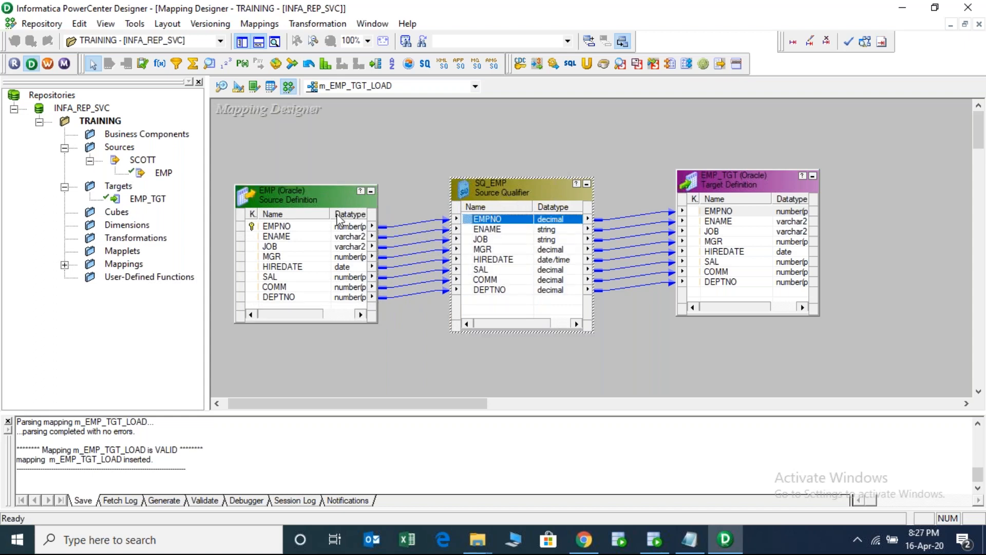
drag(329, 211, 322, 211)
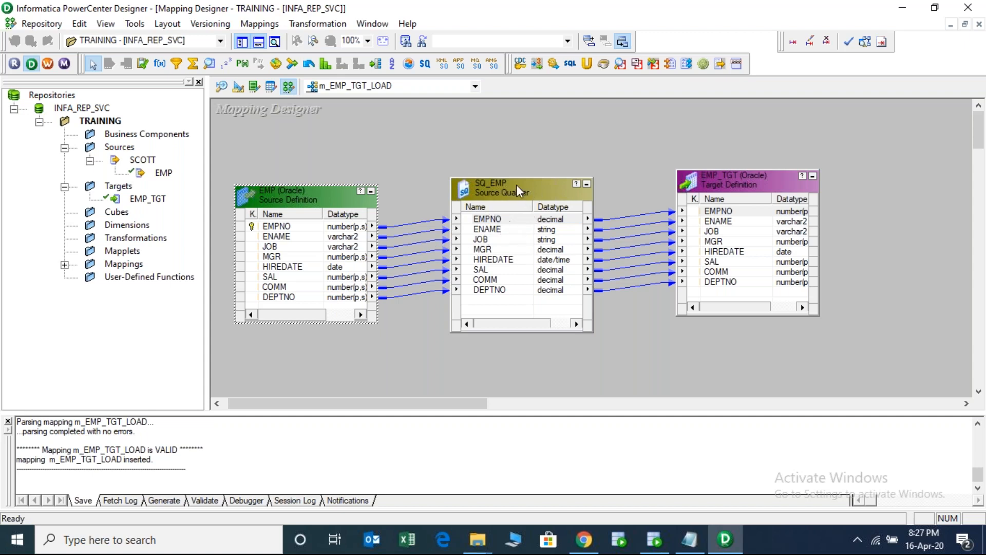
click(509, 219)
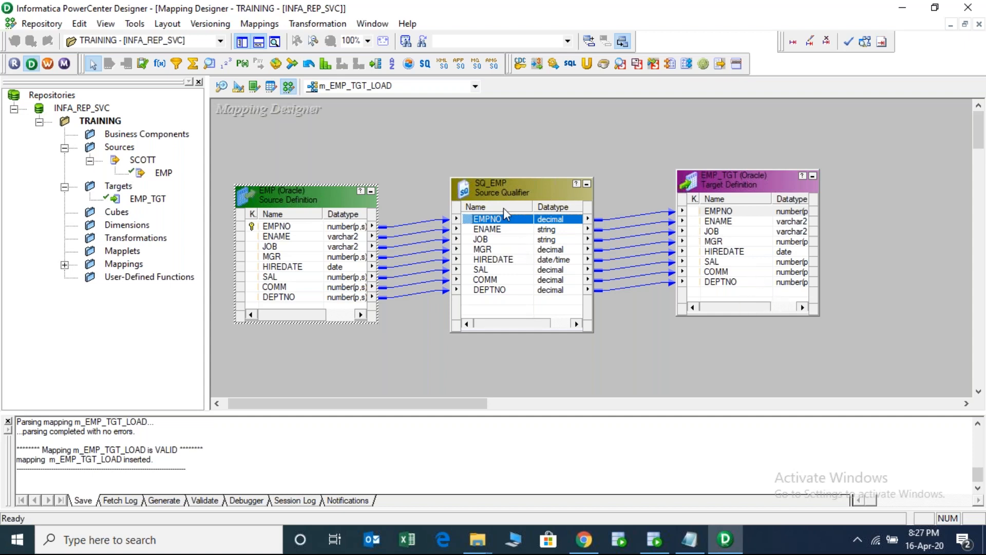
click(506, 193)
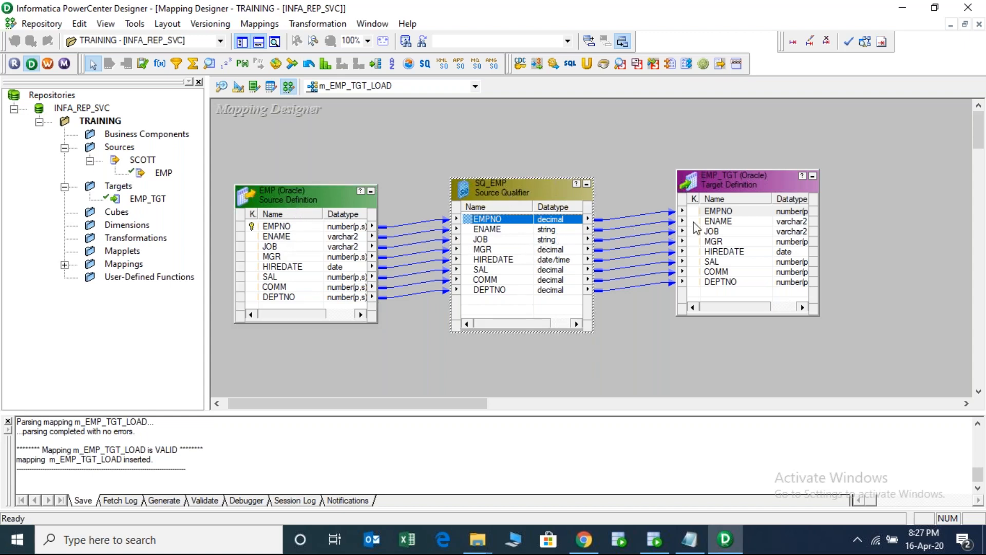
double_click(501, 186)
click(381, 115)
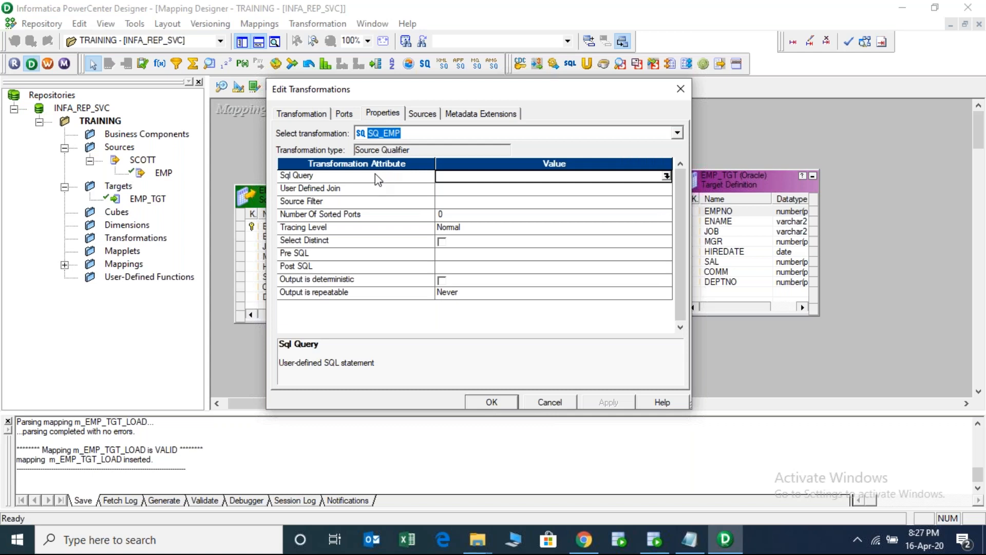
click(379, 175)
key(Down)
key(Down)
key(Down)
key(Down)
key(Down)
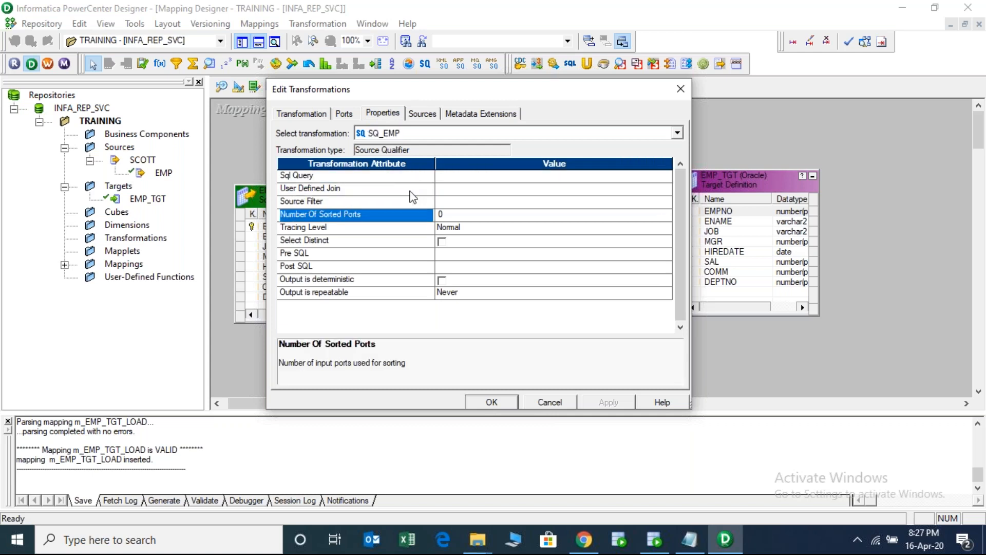
key(Up)
key(Up)
key(Up)
key(Up)
key(Up)
key(Down)
key(Up)
key(Down)
key(Down)
key(Down)
key(Down)
key(Down)
key(Down)
key(Down)
key(Down)
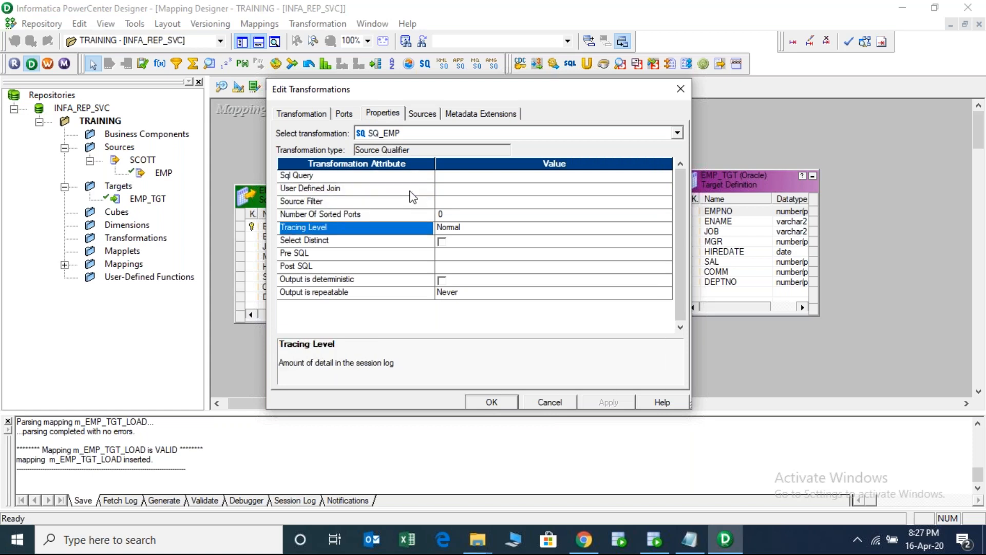
key(Up)
key(Up)
key(Up)
key(Up)
key(Up)
key(Up)
key(Up)
key(Up)
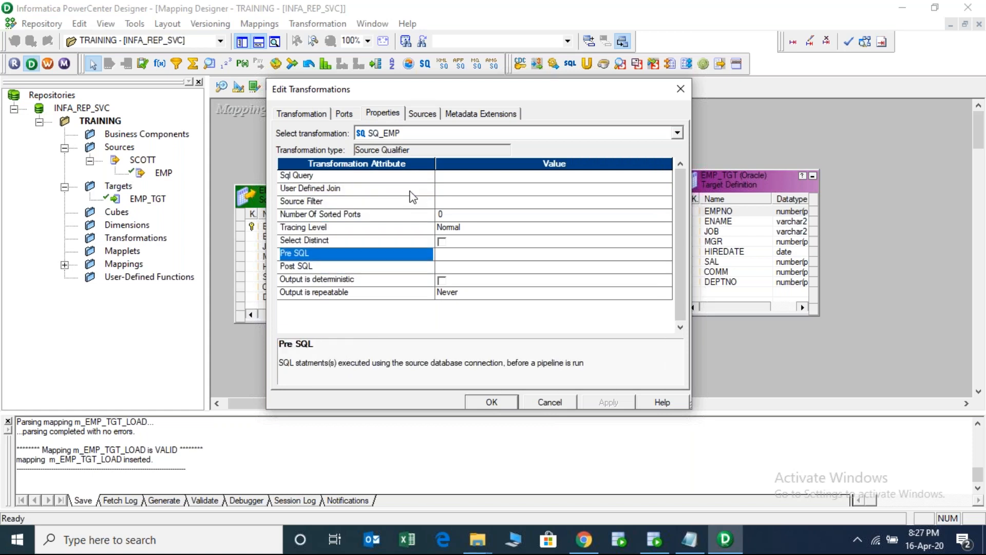
key(Down)
key(Down)
key(Down)
key(Down)
key(Down)
key(Down)
key(Down)
key(Down)
key(Down)
key(Down)
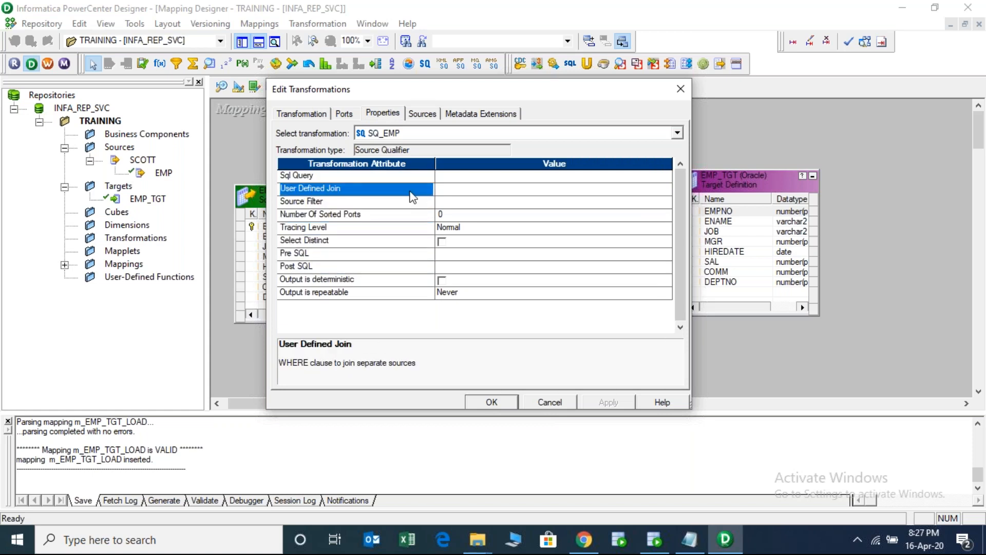
key(Up)
key(Up)
key(Up)
key(Up)
key(Up)
key(Up)
key(Up)
key(Up)
key(Up)
key(Down)
key(Down)
key(Down)
key(Down)
key(Down)
key(Down)
key(Down)
key(Down)
key(Down)
key(Down)
key(Up)
key(Up)
key(Up)
key(Up)
key(Up)
key(Up)
key(Up)
key(Up)
key(Up)
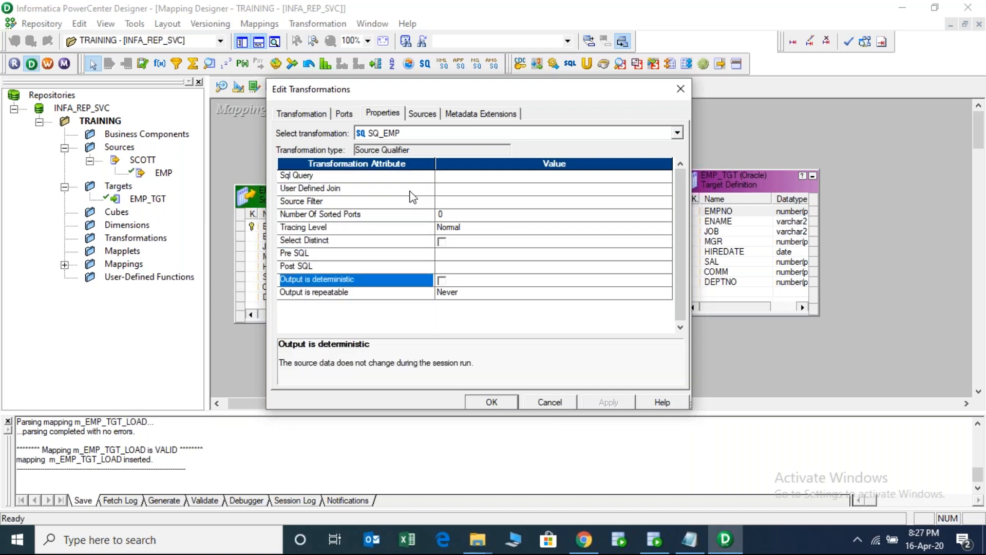
key(Down)
key(Down)
key(Down)
key(Down)
key(Down)
key(Down)
key(Down)
key(Down)
key(Down)
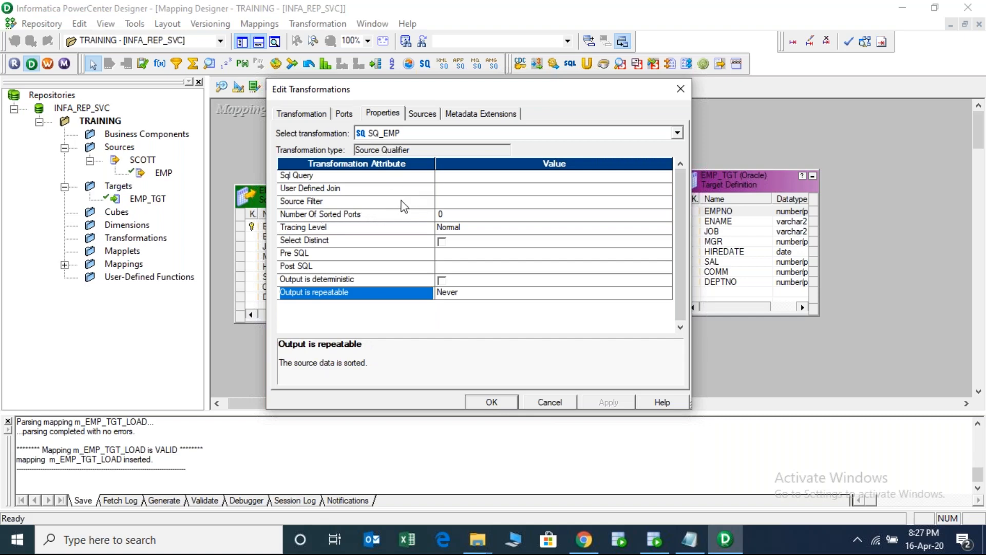
key(Escape)
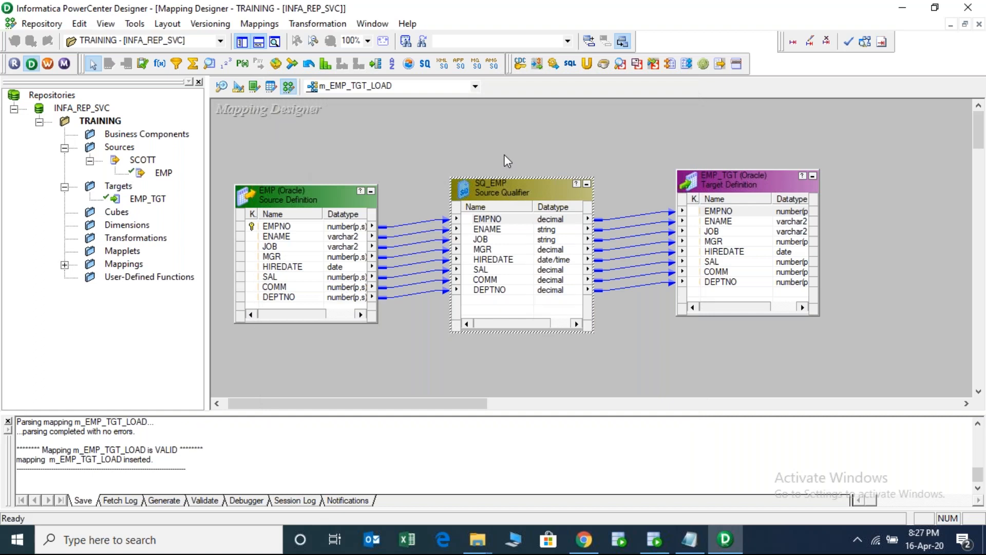
- Save m_EMP_TGT_LOAD, check VALID in the output log, and launch Workflow Manager
key(ctrl+s)
double_click(164, 447)
click(46, 65)
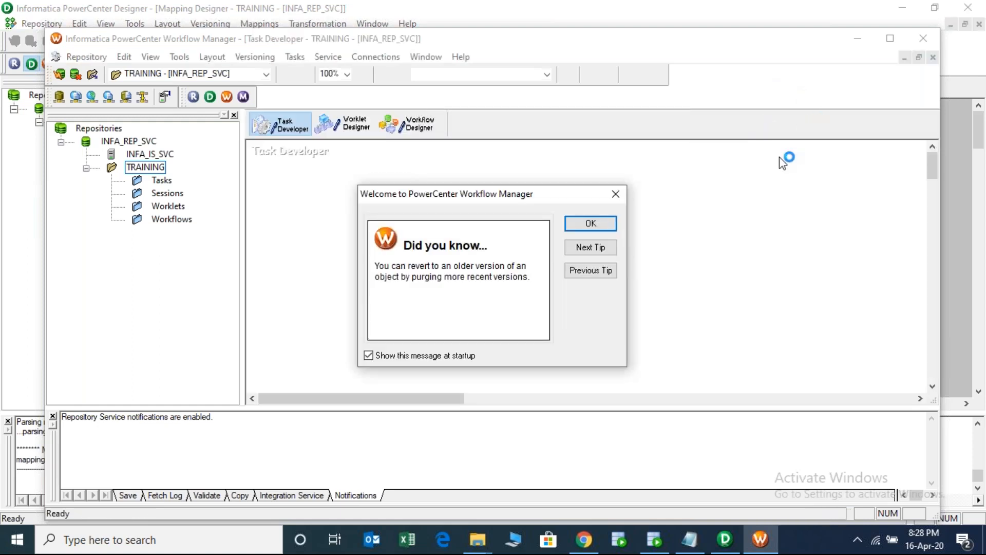
- Dismiss the startup tip, maximize Workflow Manager, and switch to Workflow Designer
click(590, 223)
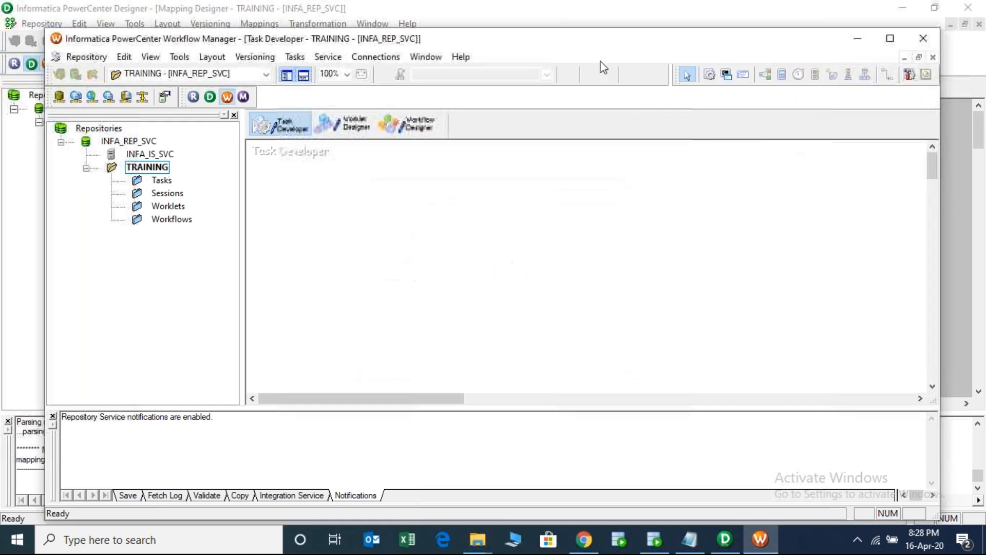
double_click(551, 45)
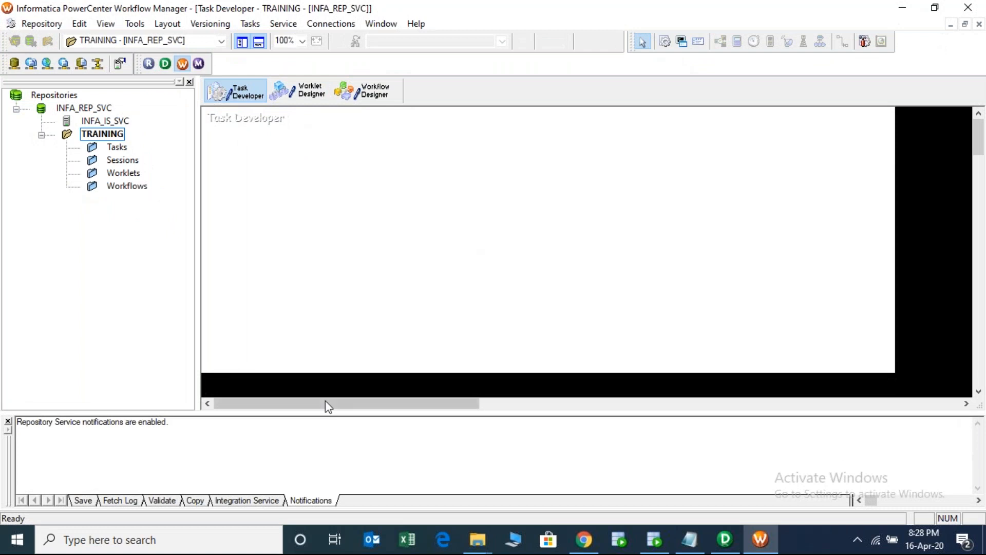
drag(288, 398, 260, 404)
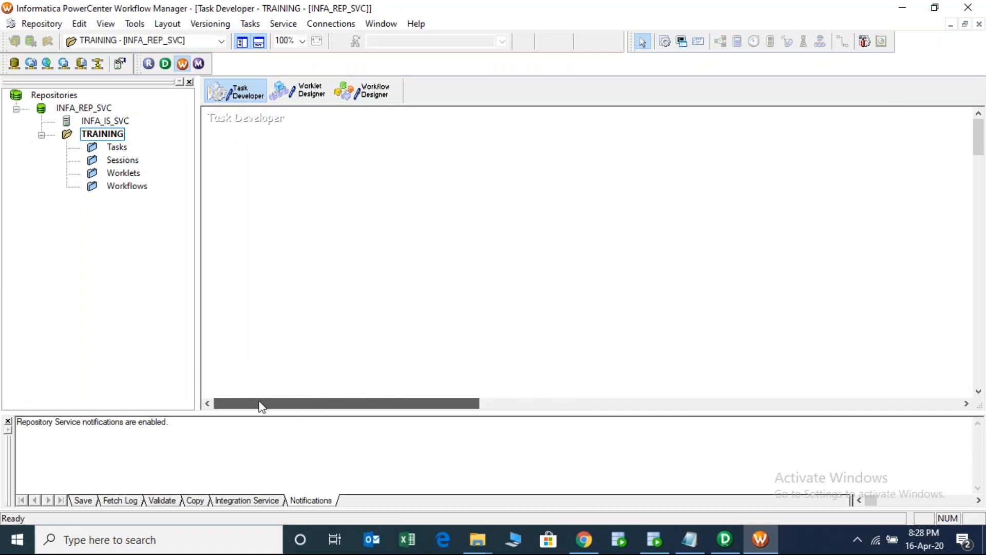
click(370, 97)
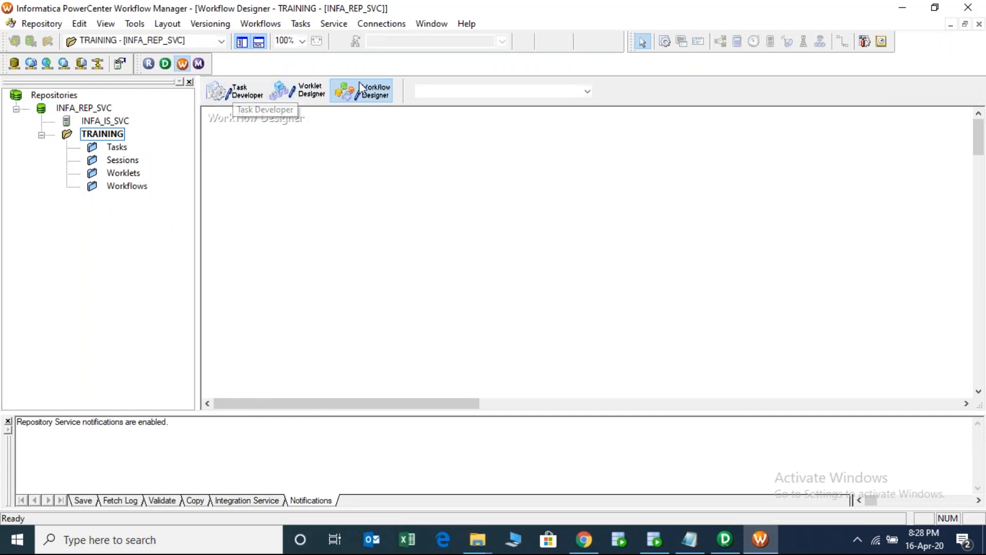
click(245, 98)
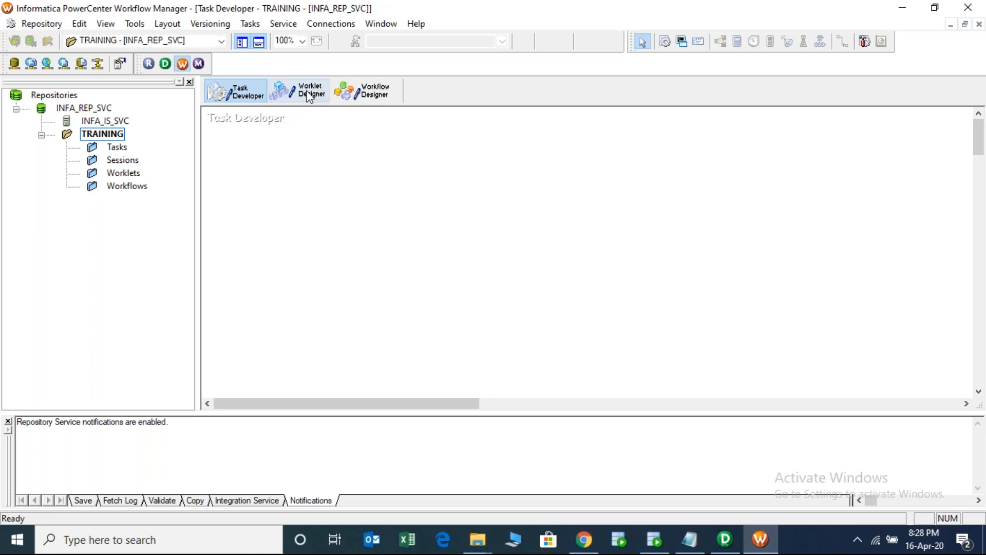
click(313, 93)
click(373, 95)
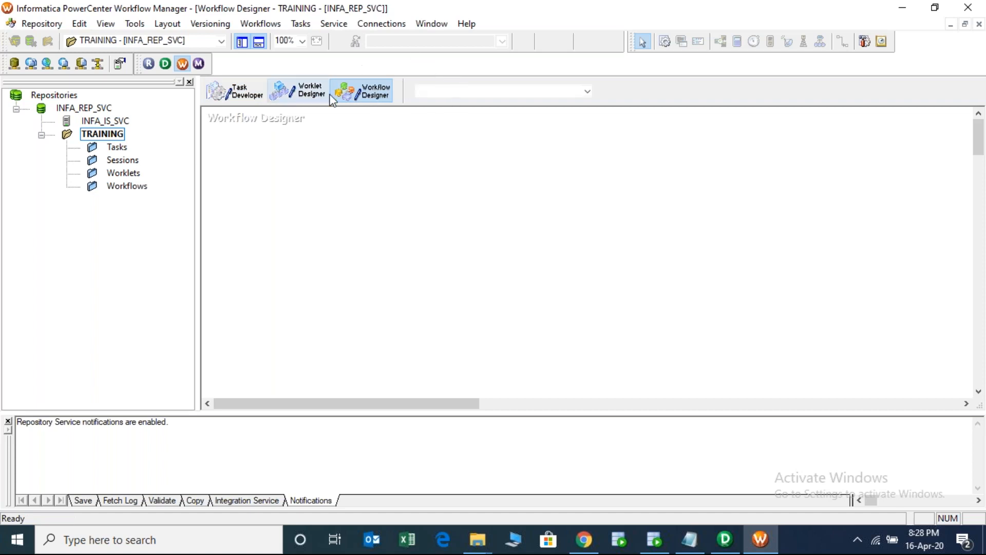
- Select the TRAINING folder in the Workflow Manager repository navigator
click(731, 537)
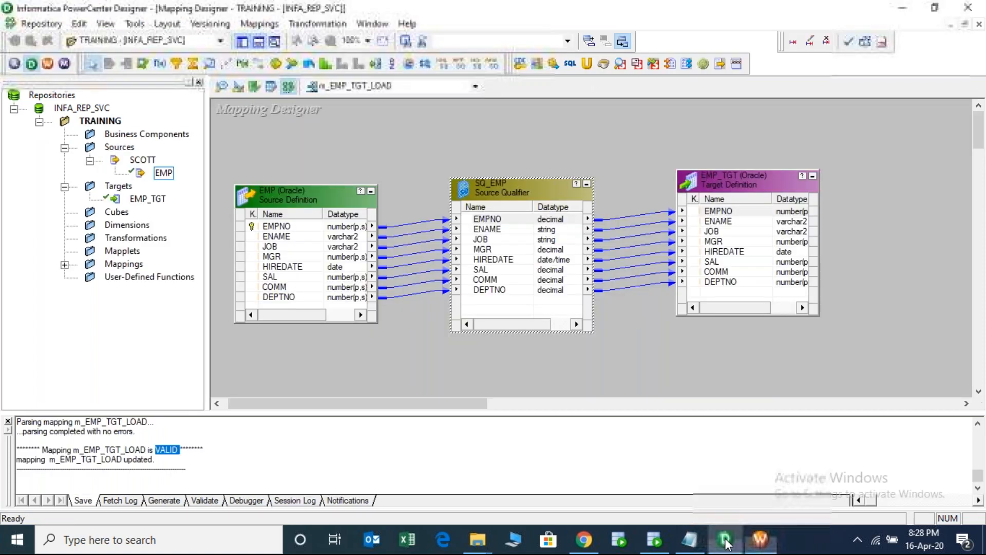
click(100, 122)
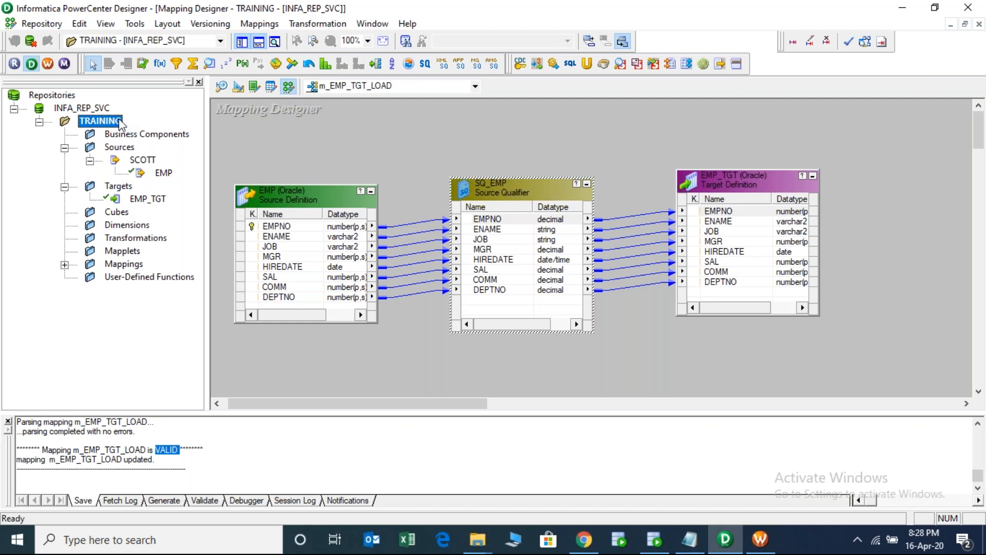
click(761, 539)
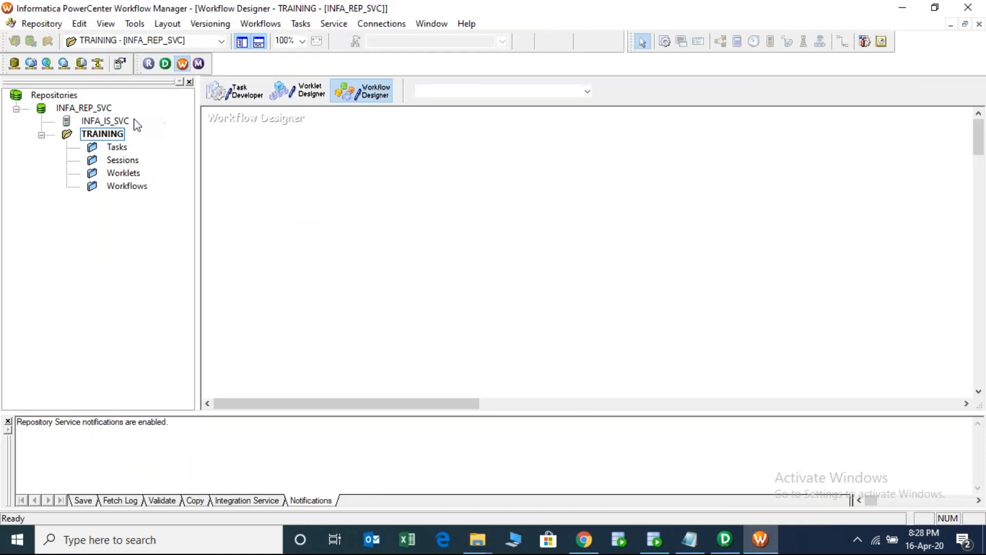
click(107, 134)
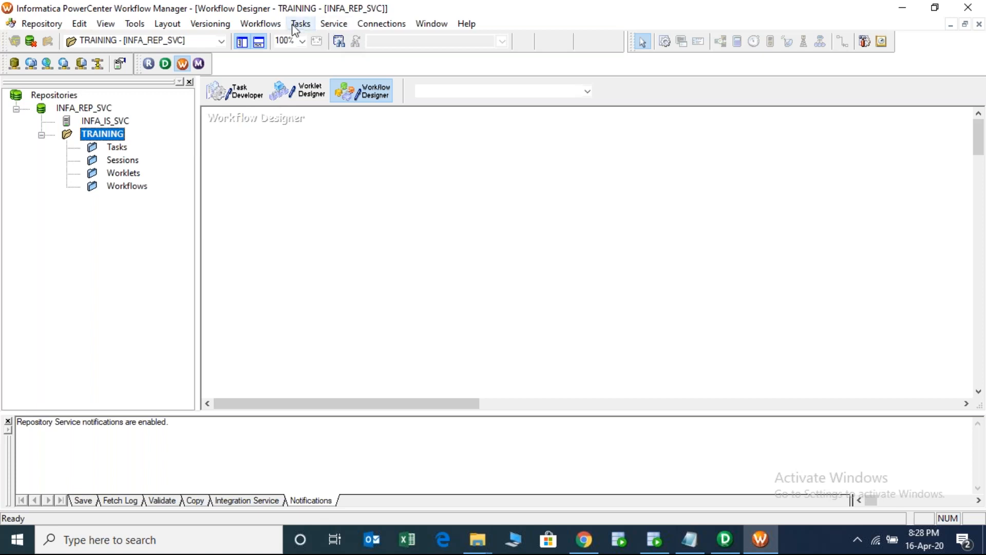
- Create workflow wf_EMP_TGT_LOAD via Workflows > Create and move its Start task into place
click(262, 24)
click(267, 39)
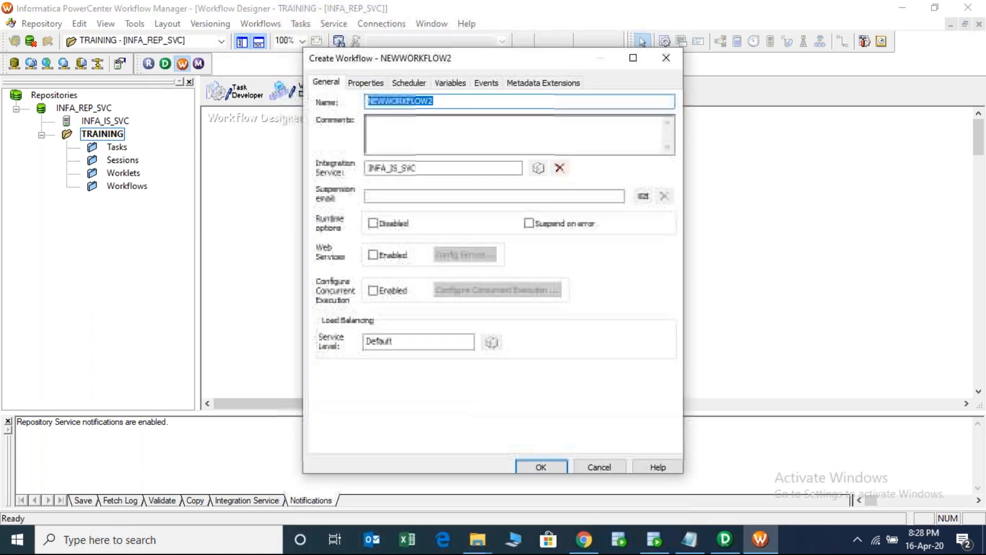
text(wf_)
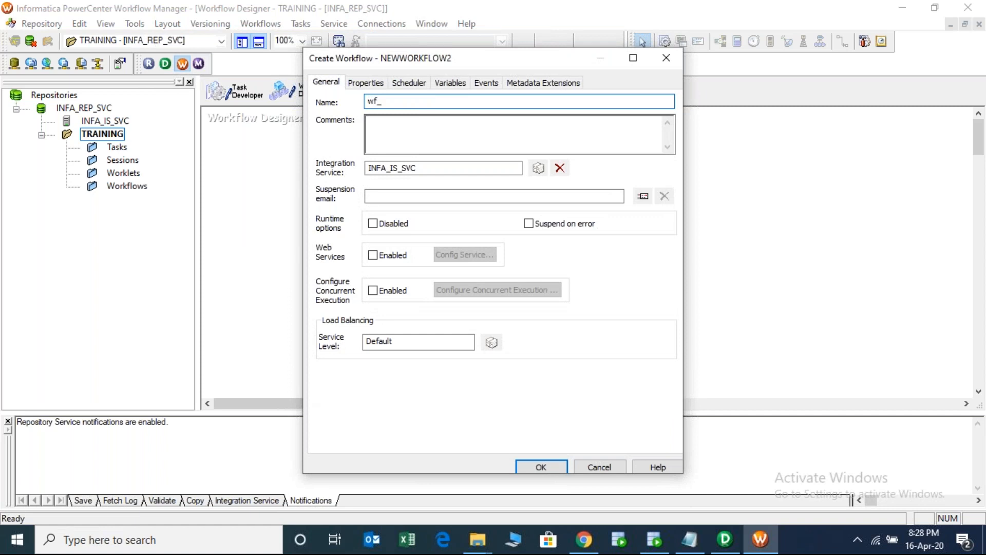
text(EMP_TGT_LOAD)
key(Return)
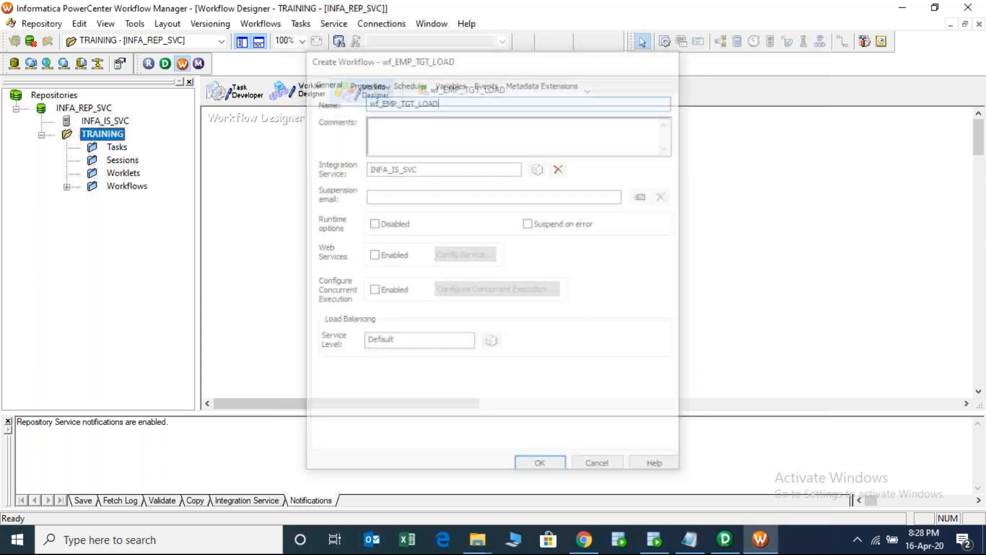
drag(255, 143, 285, 171)
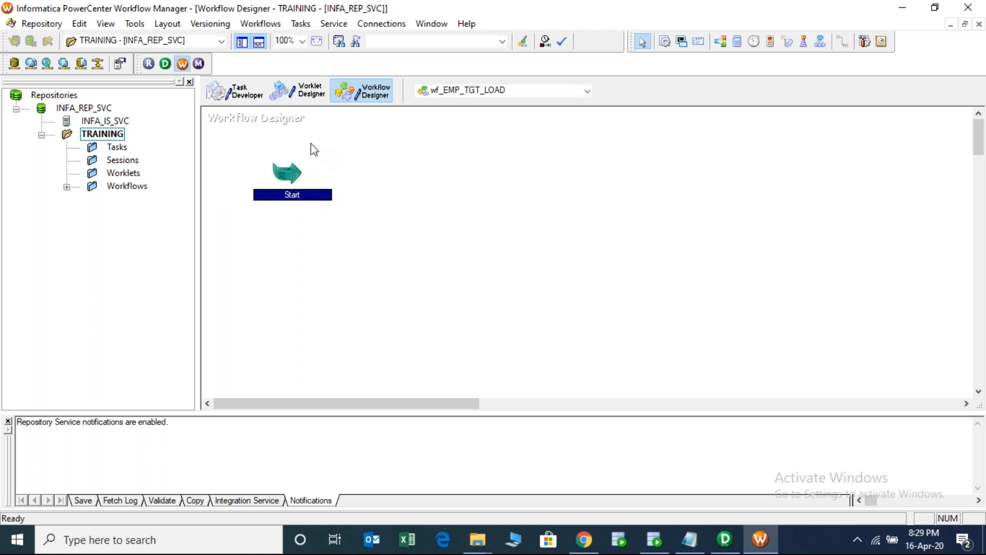
- Place a session using mapping m_EMP_TGT_LOAD and position it right of Start
click(281, 152)
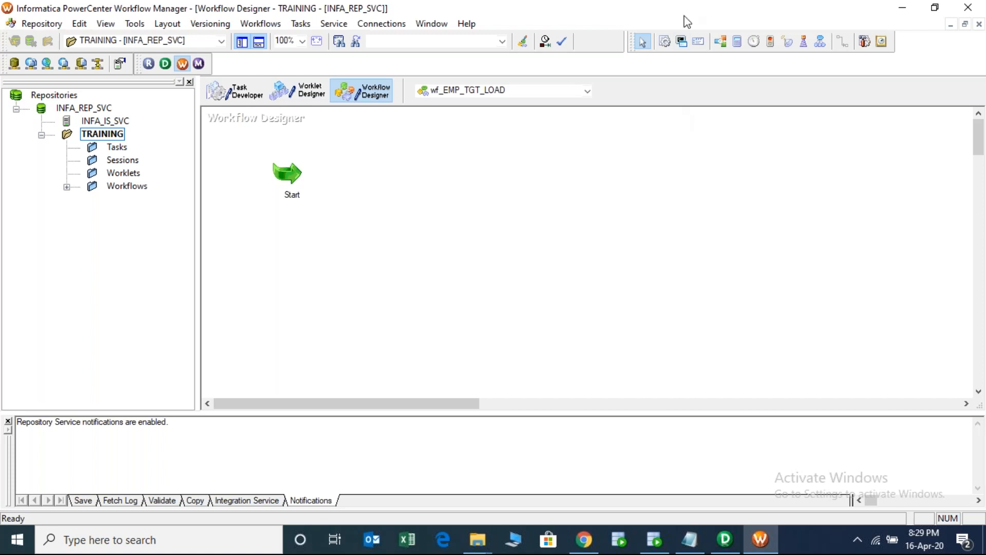
click(665, 42)
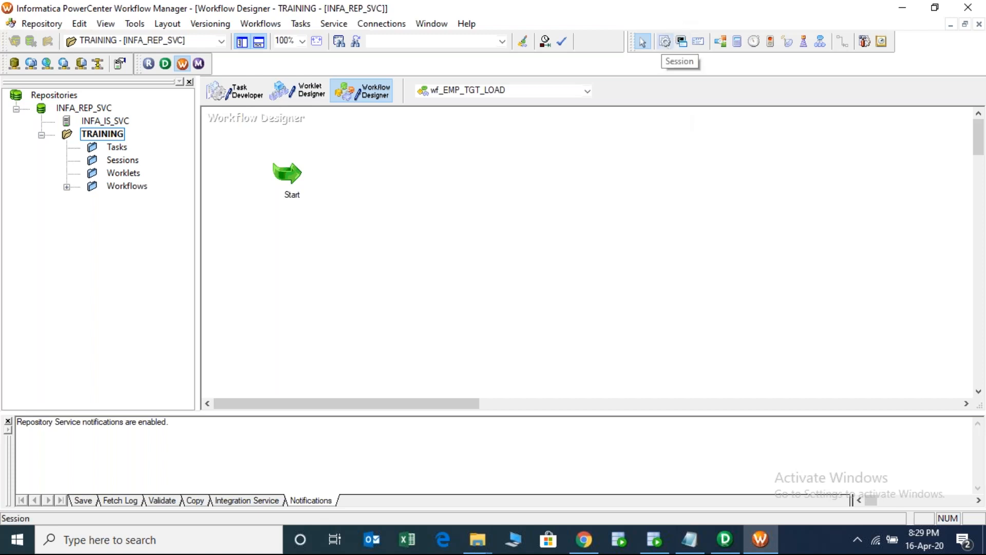
click(665, 42)
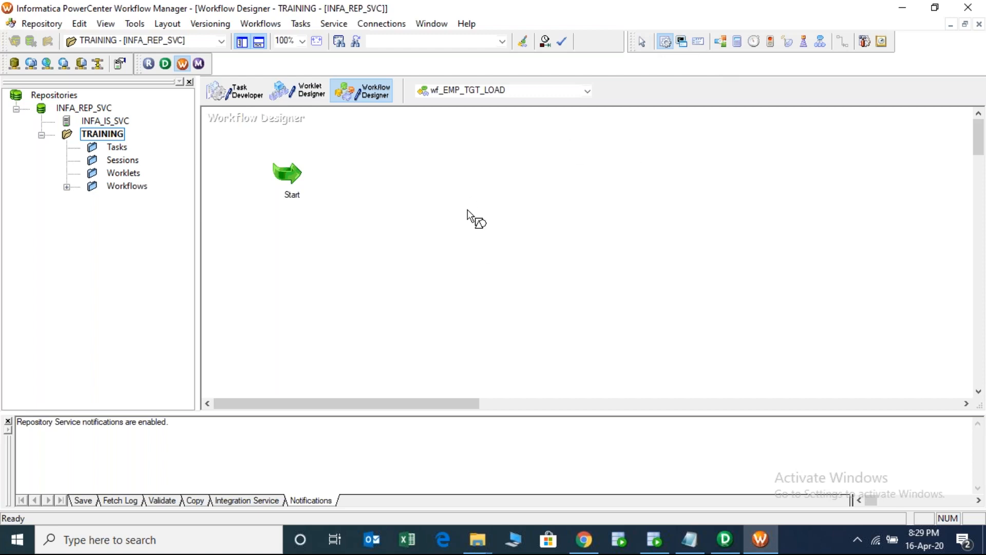
click(600, 182)
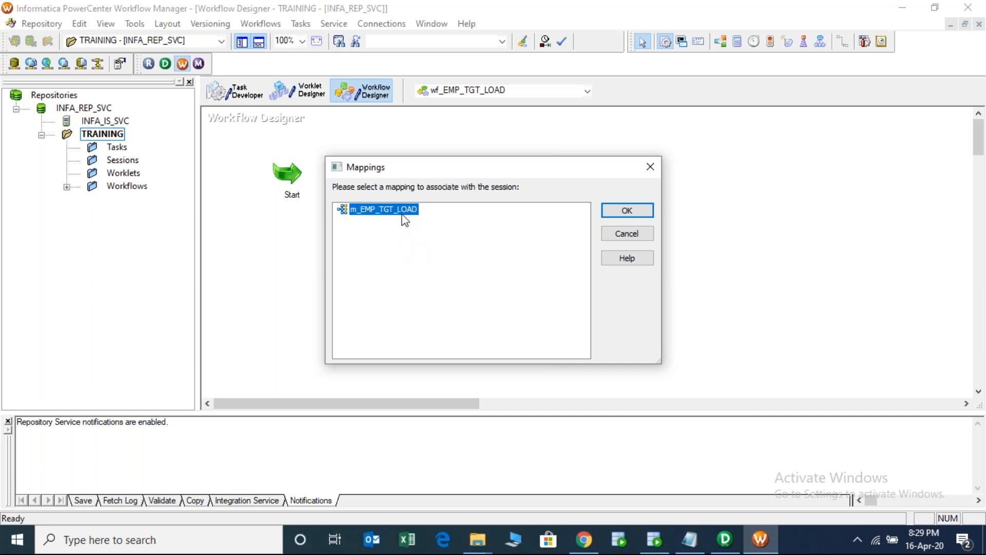
click(630, 212)
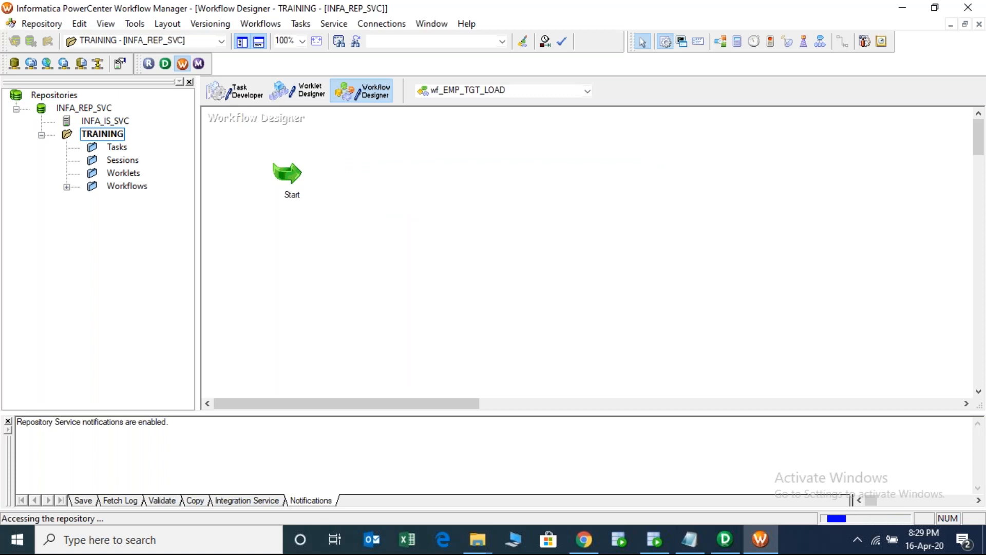
drag(632, 193, 533, 207)
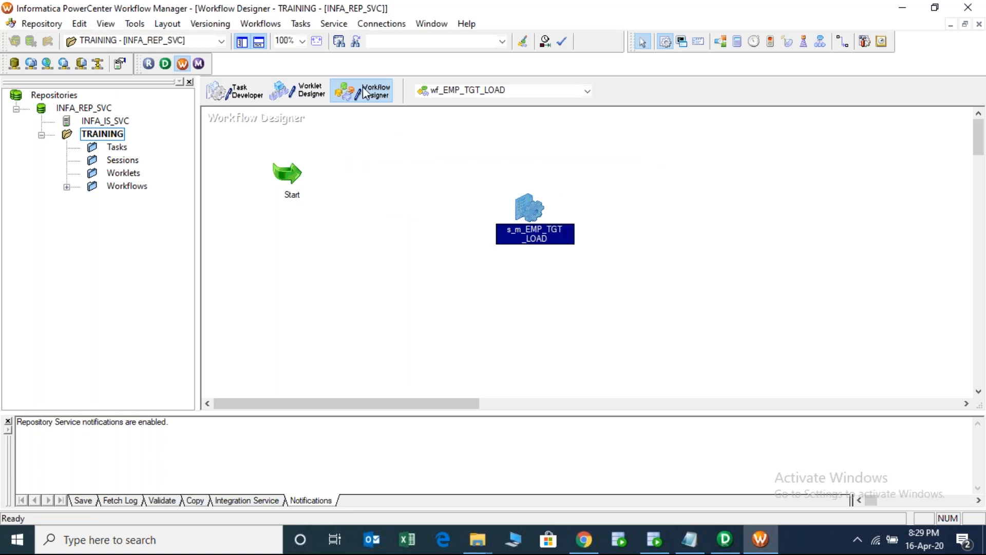
- Draw a link from the Start task to s_m_EMP_TGT_LOAD
click(302, 24)
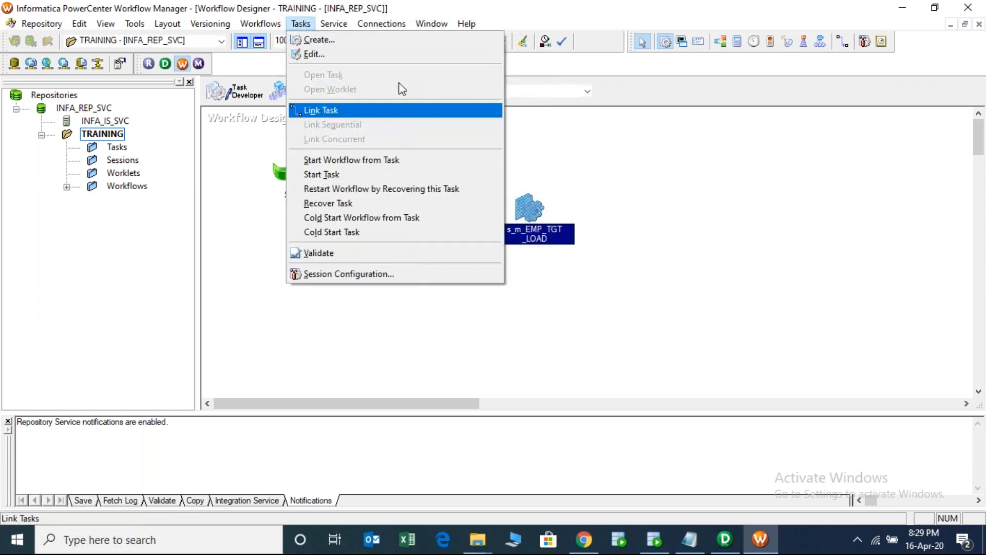
click(843, 43)
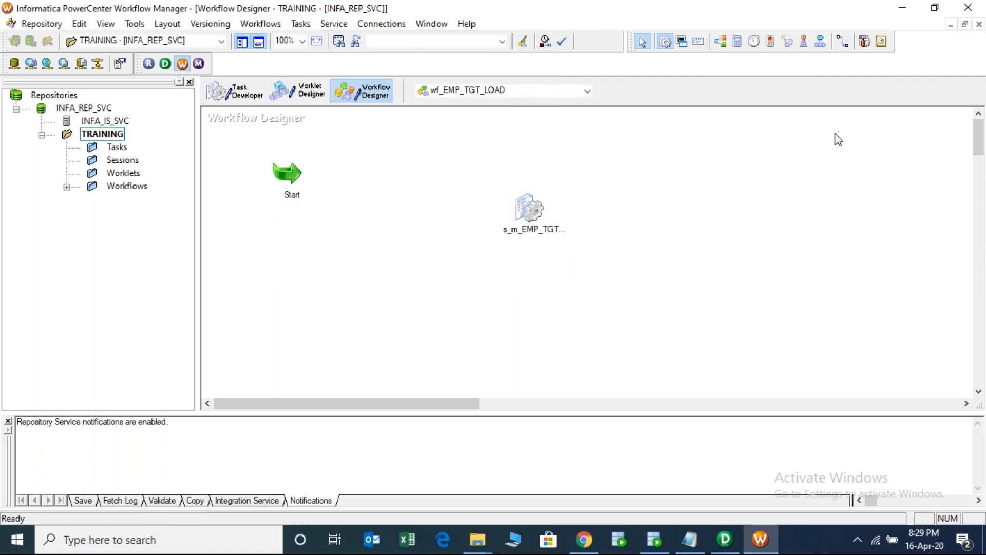
click(845, 43)
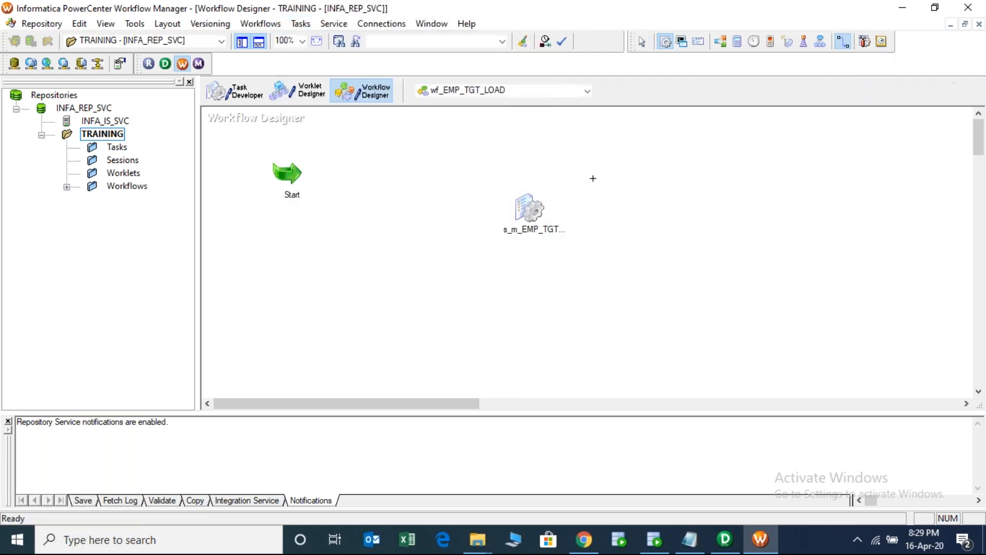
drag(289, 169, 526, 211)
- Save wf_EMP_TGT_LOAD and enlarge the output pane to confirm it is VALID
key(ctrl+s)
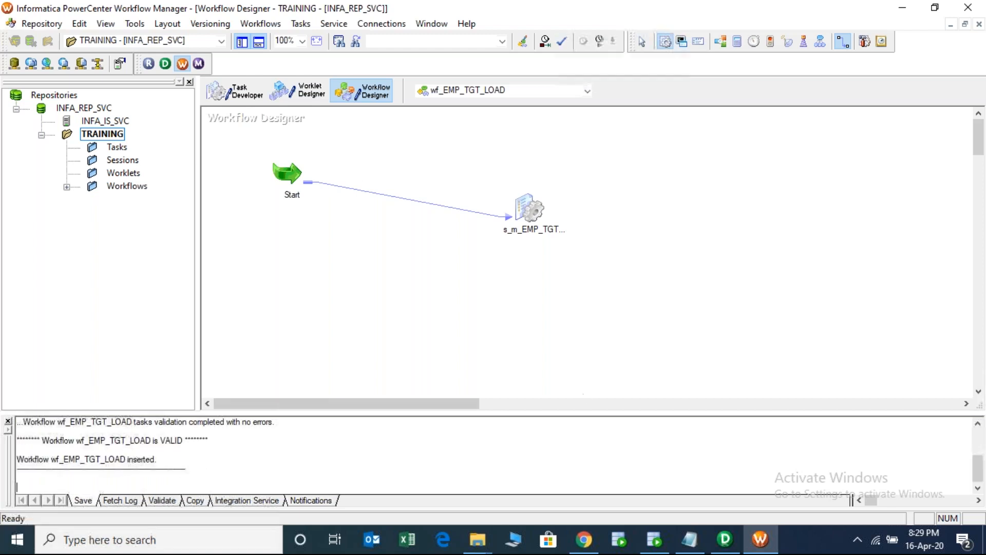
drag(573, 413, 575, 386)
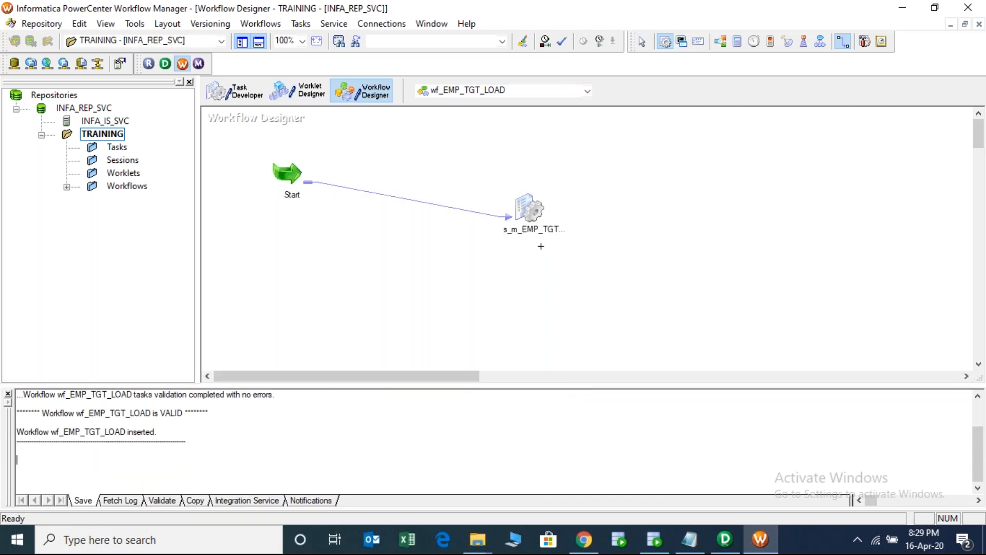
click(491, 246)
click(382, 24)
- Start a new Oracle-type connection from the Relational Connection Browser
click(386, 40)
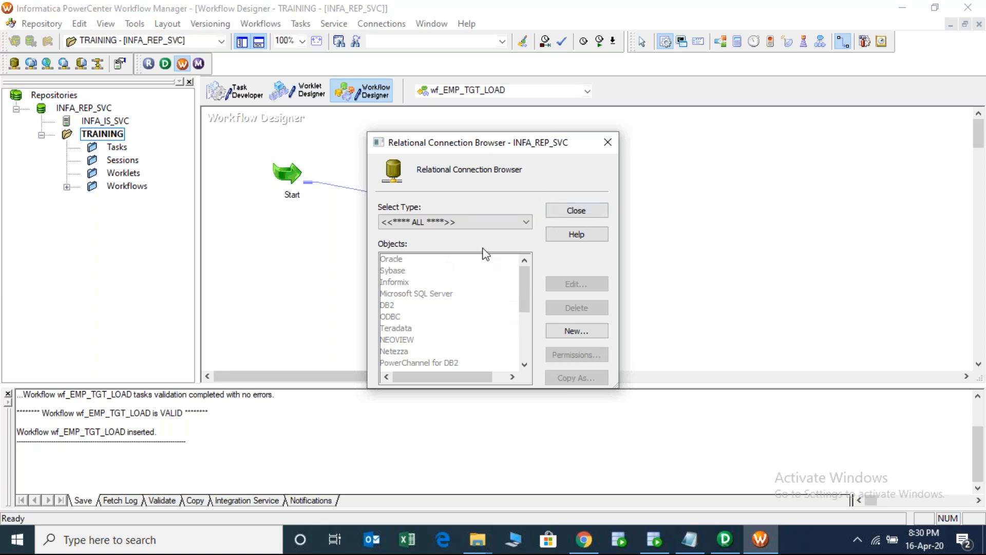
click(581, 330)
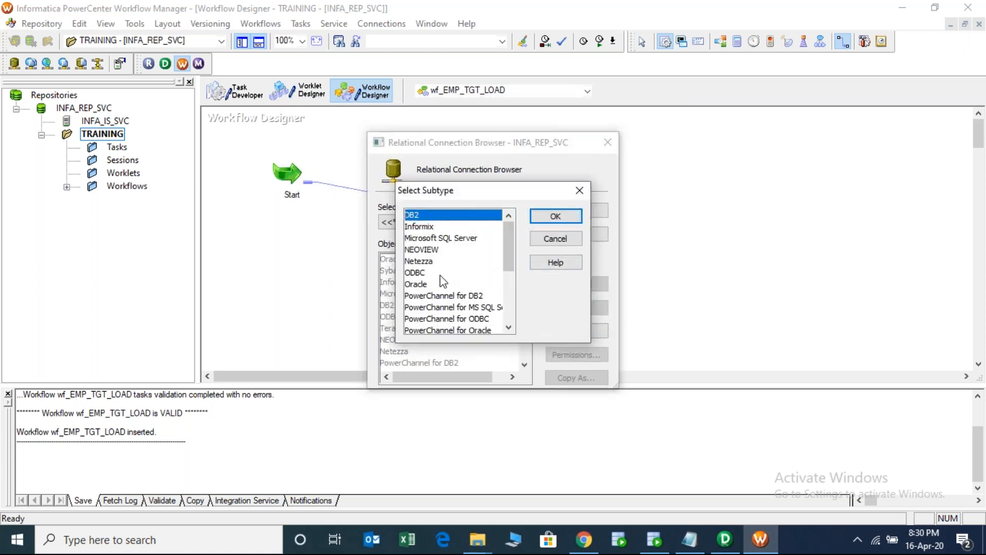
click(420, 285)
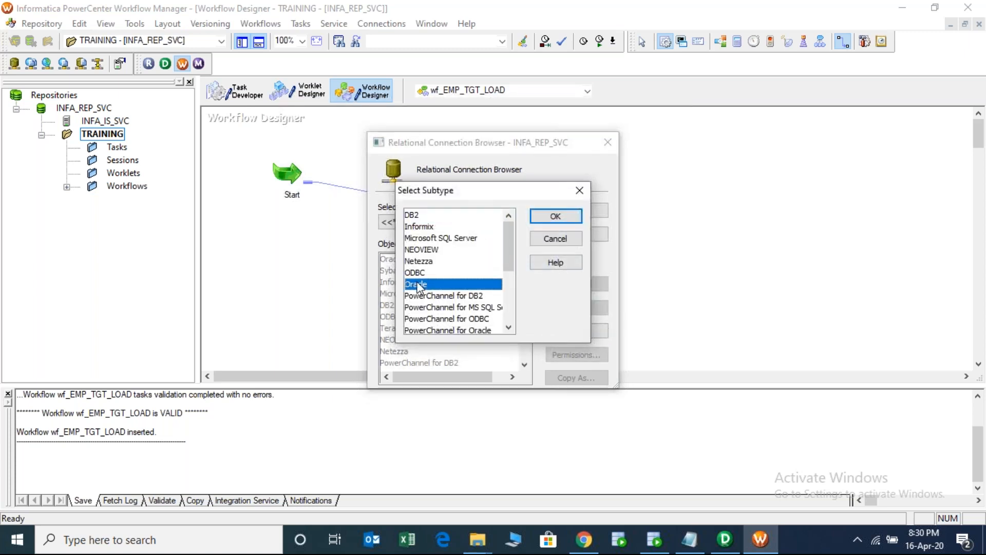
double_click(419, 286)
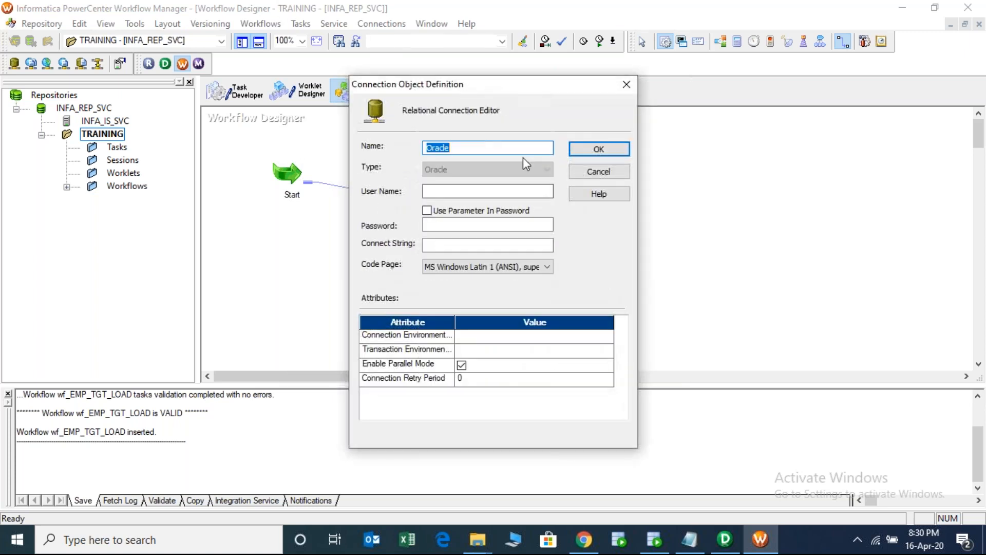
- Name the new connection SCOTT
text(SOU)
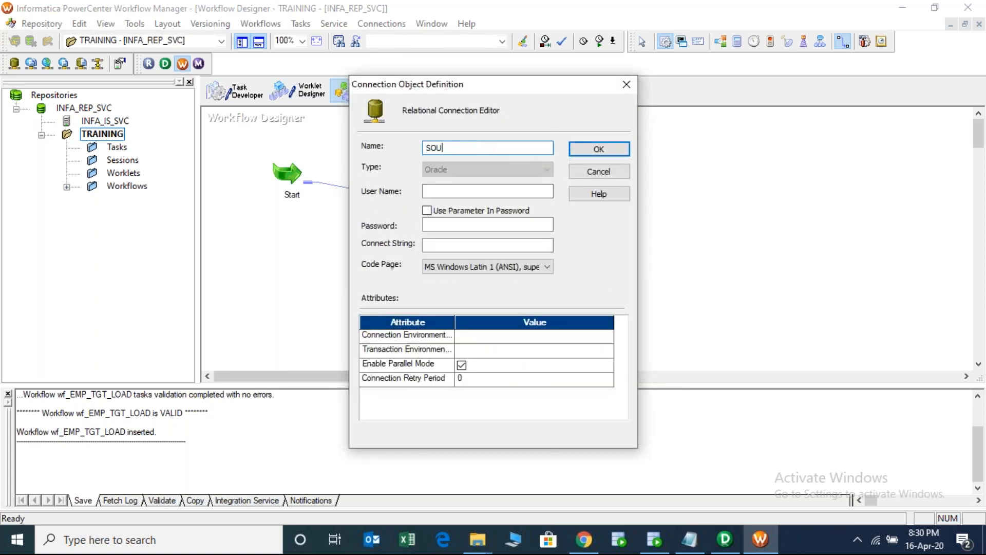
text(RCE)
double_click(470, 148)
click(463, 150)
double_click(424, 147)
text(SCOTT)
- Enter the database user name, password and connect string orcl, then save the connection
click(447, 191)
text(SCOTT)
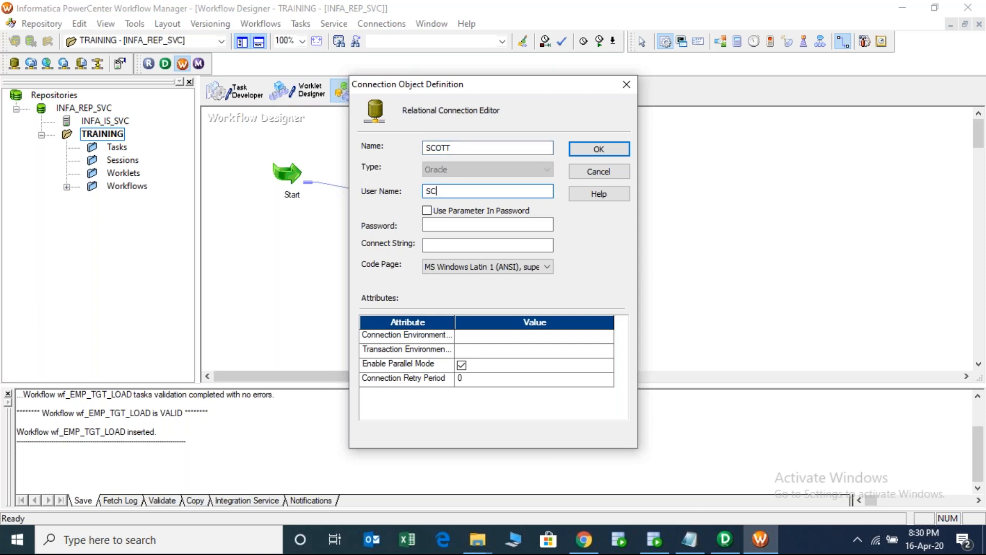
click(436, 224)
text(TIGER)
click(446, 246)
text(orcl)
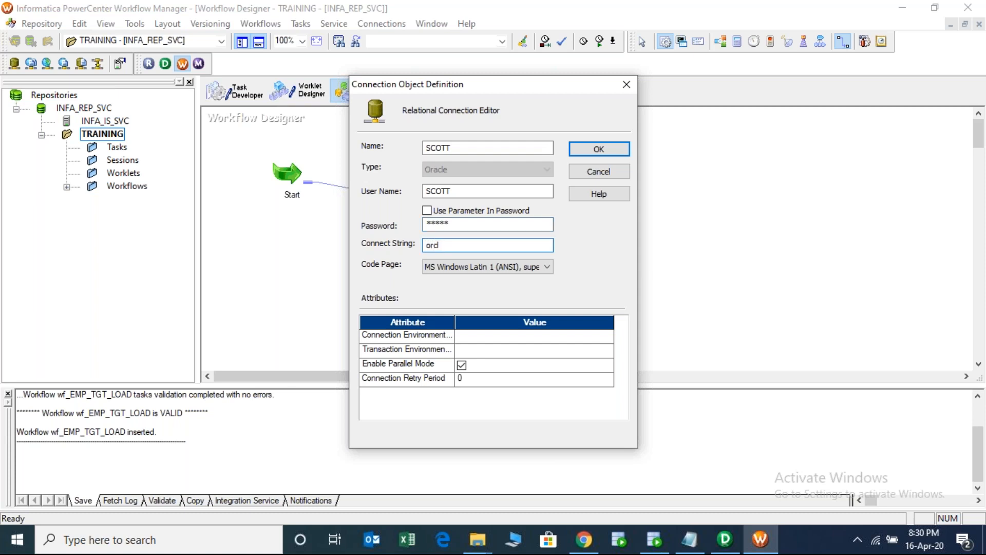
click(599, 150)
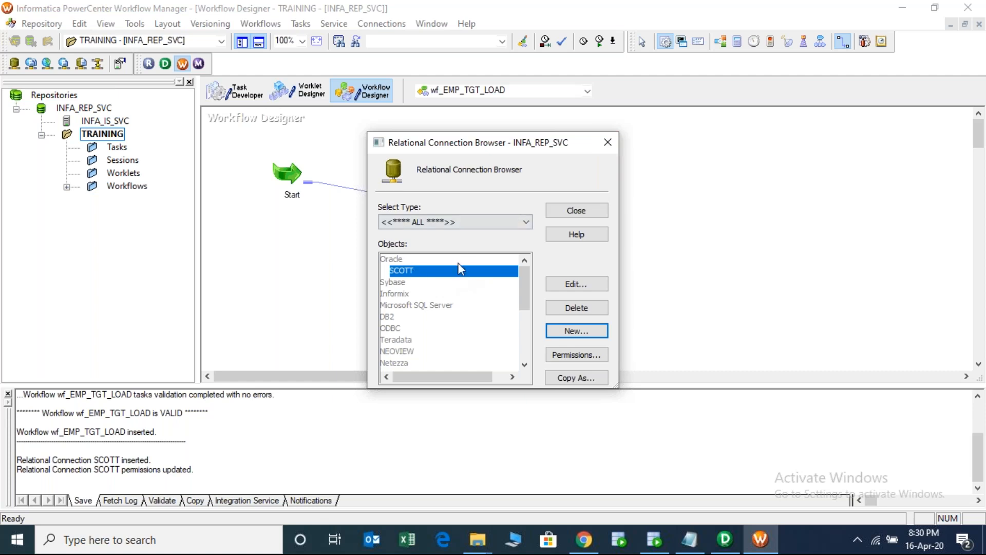
- Create an Oracle relational connection named TARGET, user TARGET, with its password and connect string orc
click(578, 331)
double_click(420, 284)
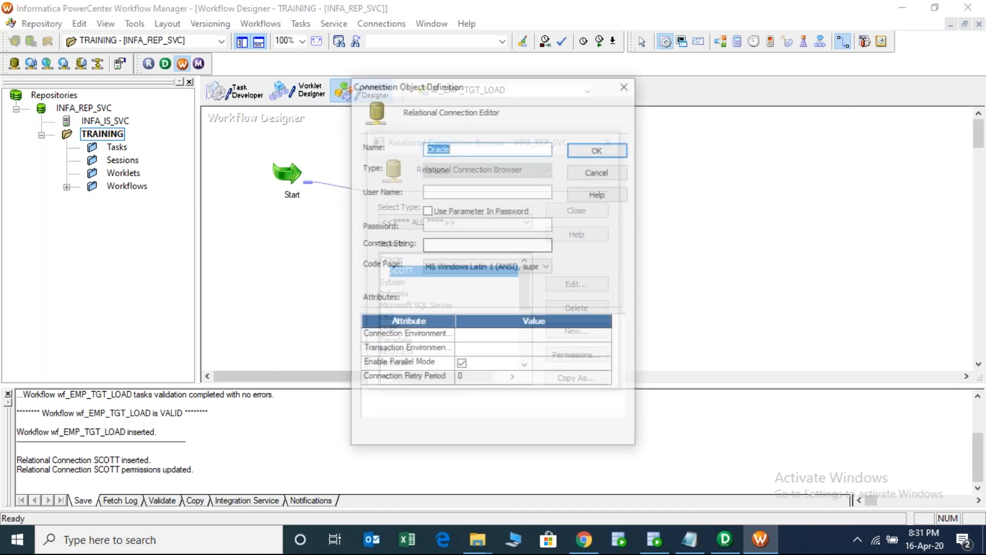
text(TARGET)
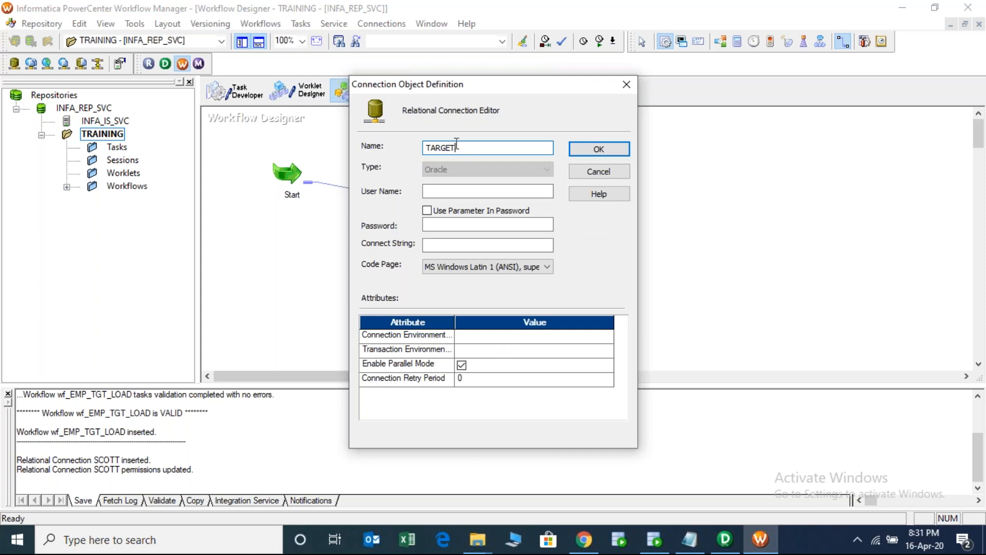
drag(456, 145, 403, 137)
key(ctrl+c)
click(452, 191)
key(ctrl+v)
click(448, 222)
text(TARGET)
click(447, 246)
text(orc)
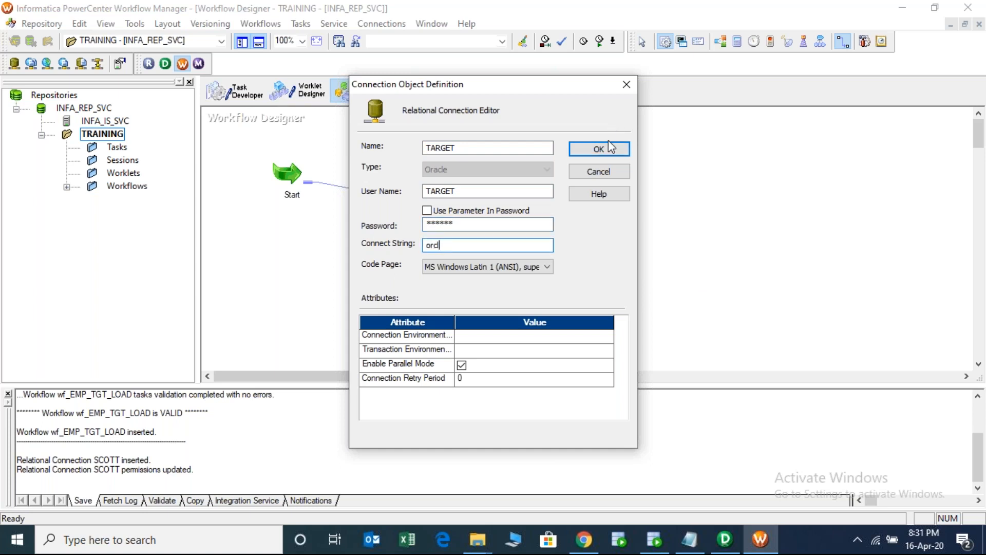
click(599, 148)
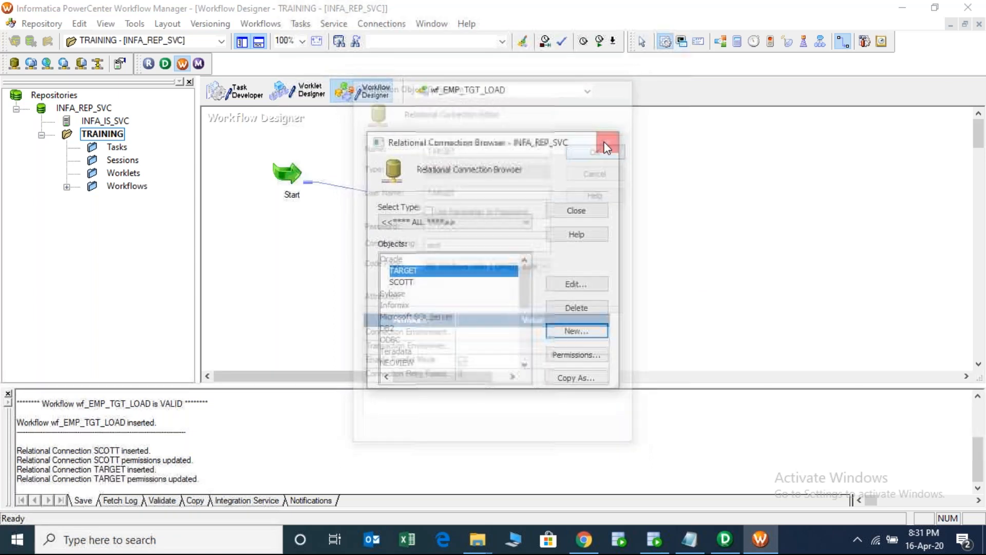
click(406, 282)
- Review the SCOTT and TARGET connections in the list, then close the Relational Connection Browser
key(Up)
key(Down)
key(Up)
key(Down)
key(Up)
key(Down)
key(Up)
key(Down)
key(Up)
key(Down)
key(Up)
key(Down)
key(Up)
key(Down)
key(Up)
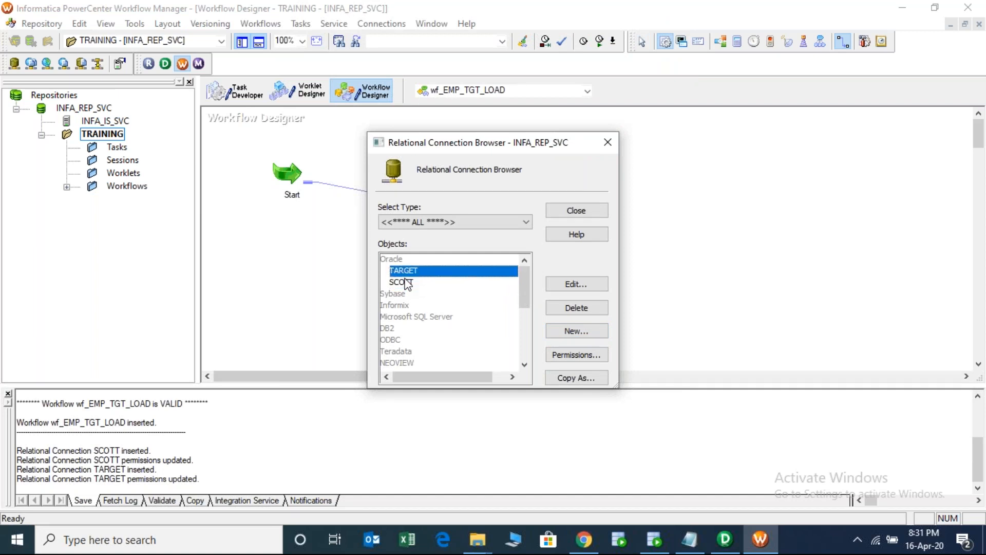
key(Down)
click(583, 205)
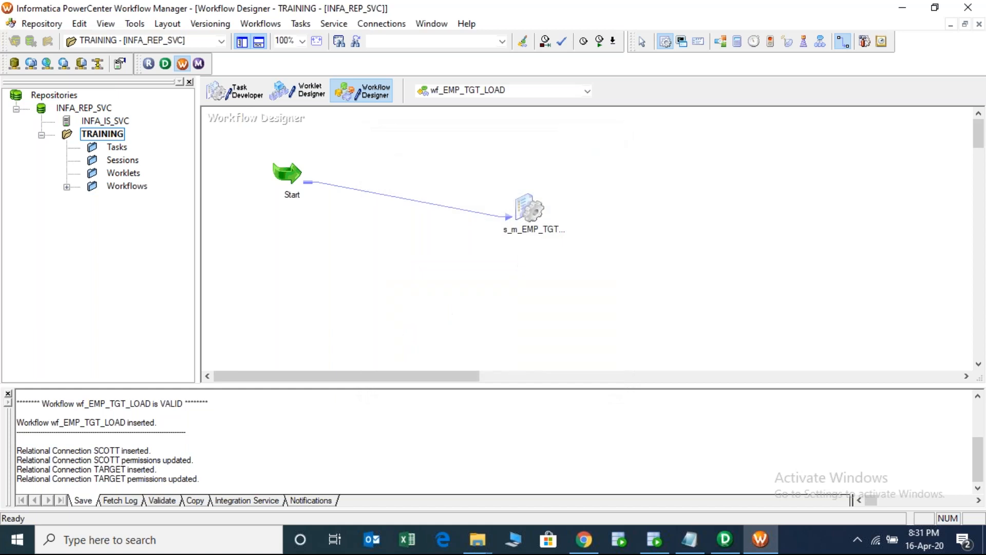
- Open s_m_EMP_TGT_LOAD's Edit Tasks Mapping tab with SQ_EMP selected, and maximize the dialog
double_click(528, 210)
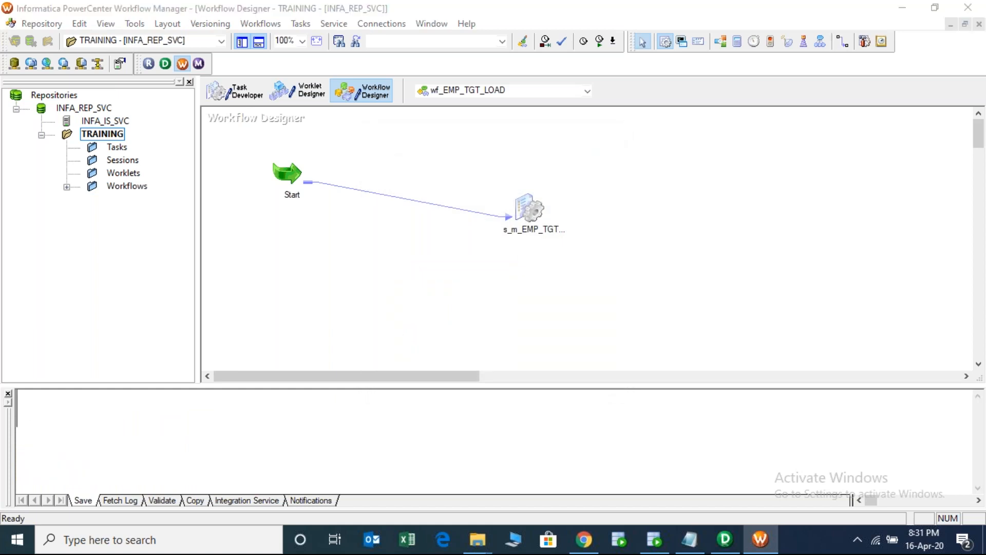
click(422, 106)
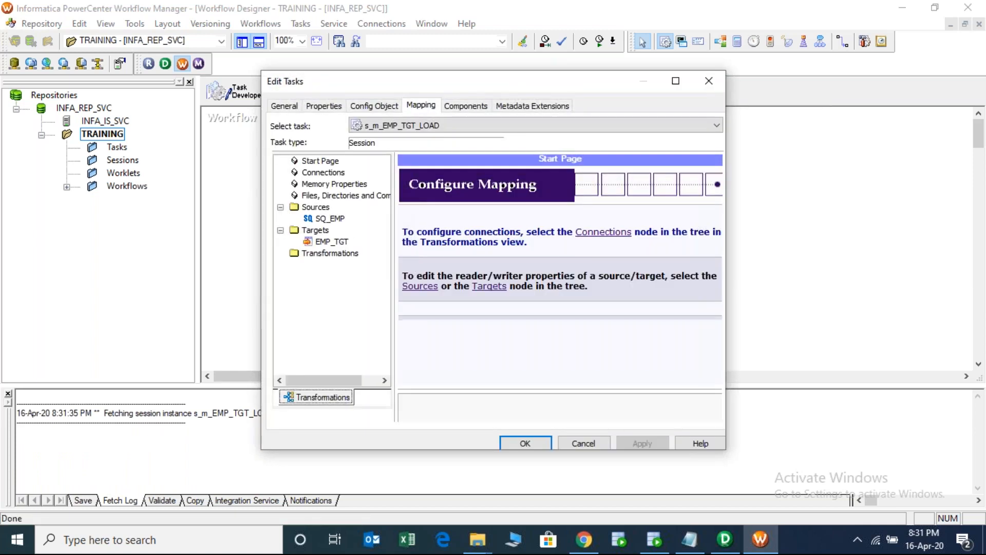
click(330, 219)
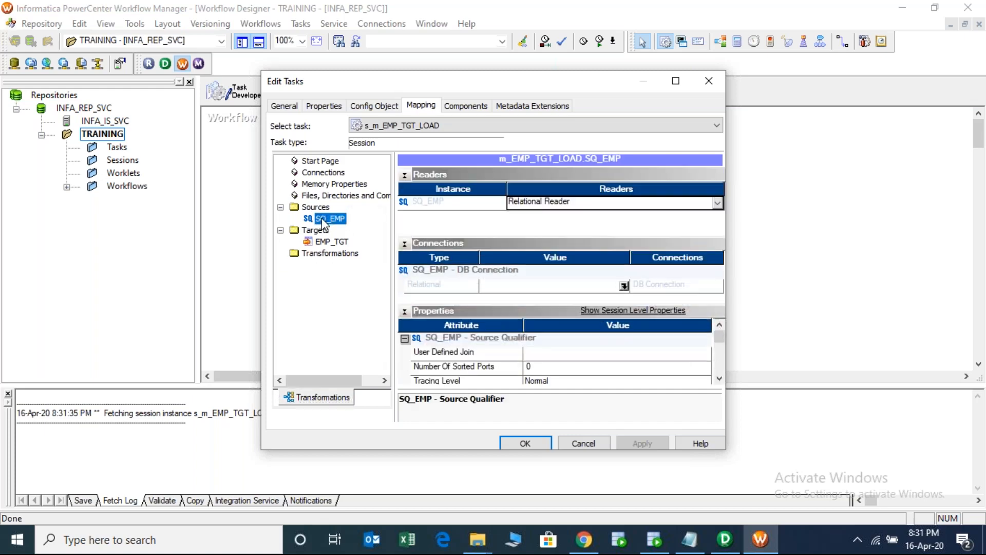
click(676, 81)
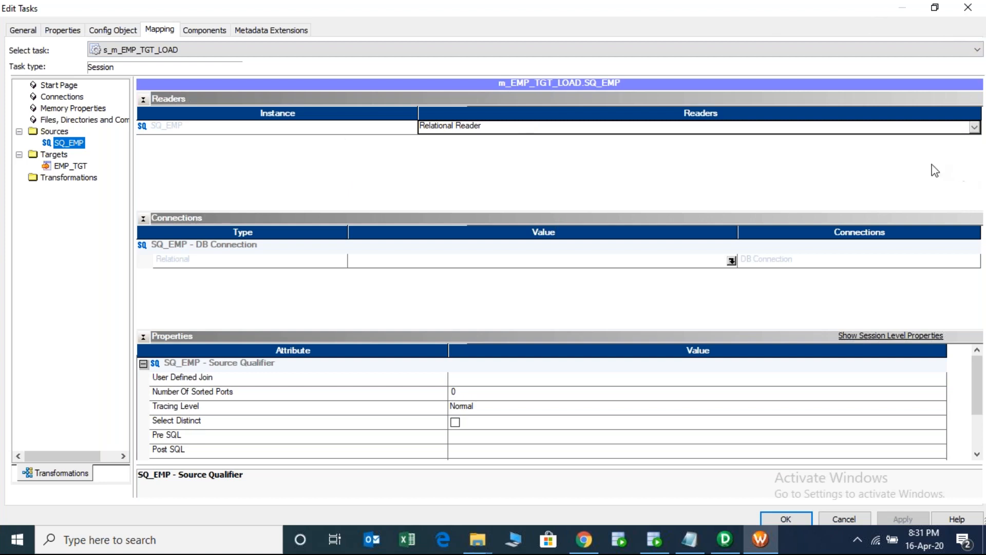
- Keep Relational Reader as SQ_EMP's reader type and collapse the readers section
click(452, 128)
click(452, 143)
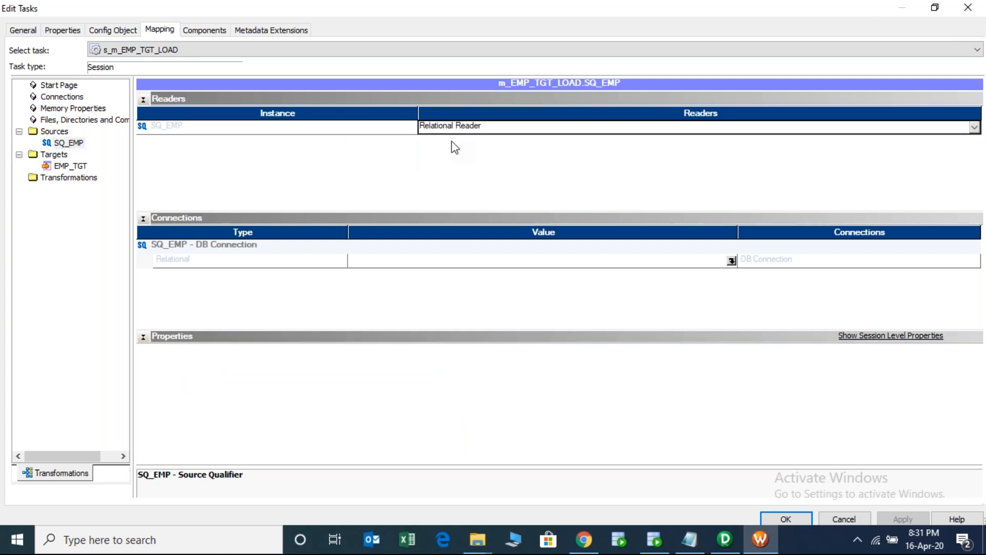
click(383, 128)
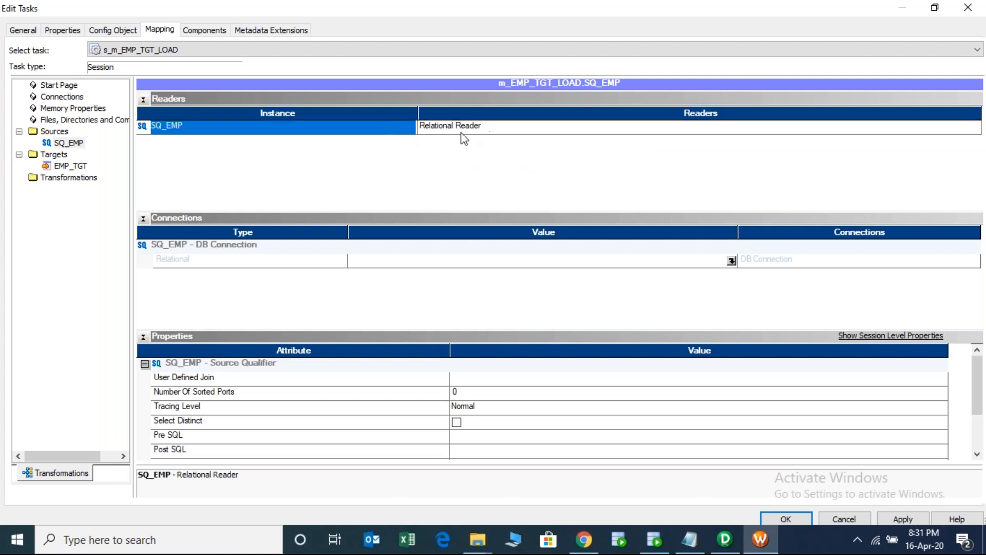
click(143, 99)
click(144, 99)
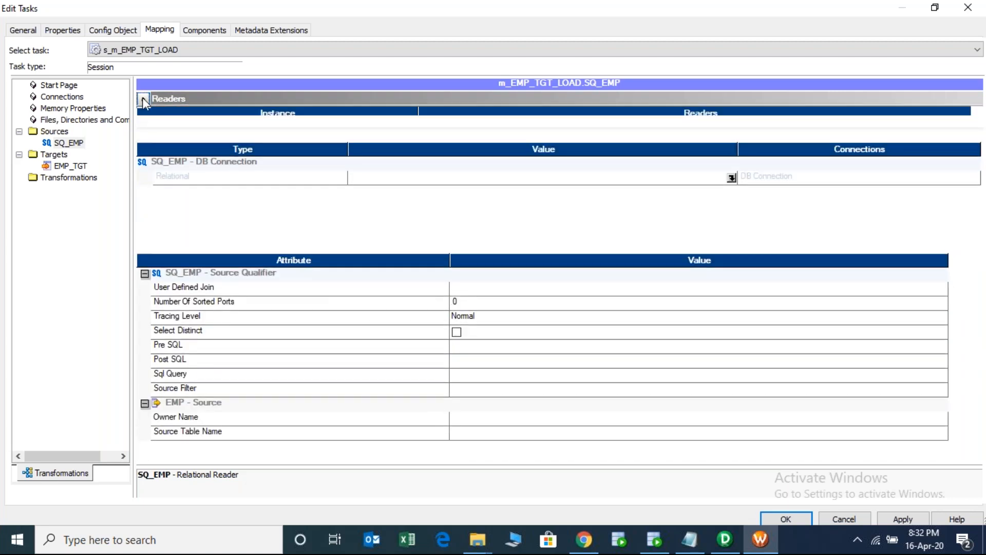
click(143, 99)
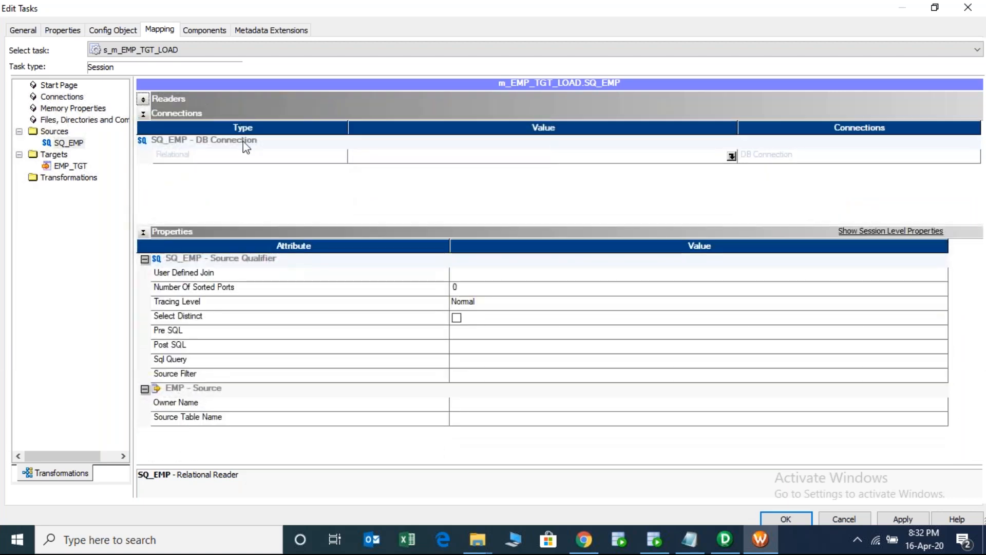
- Set SQ_EMP's relational connection to SCOTT and apply the change
click(567, 160)
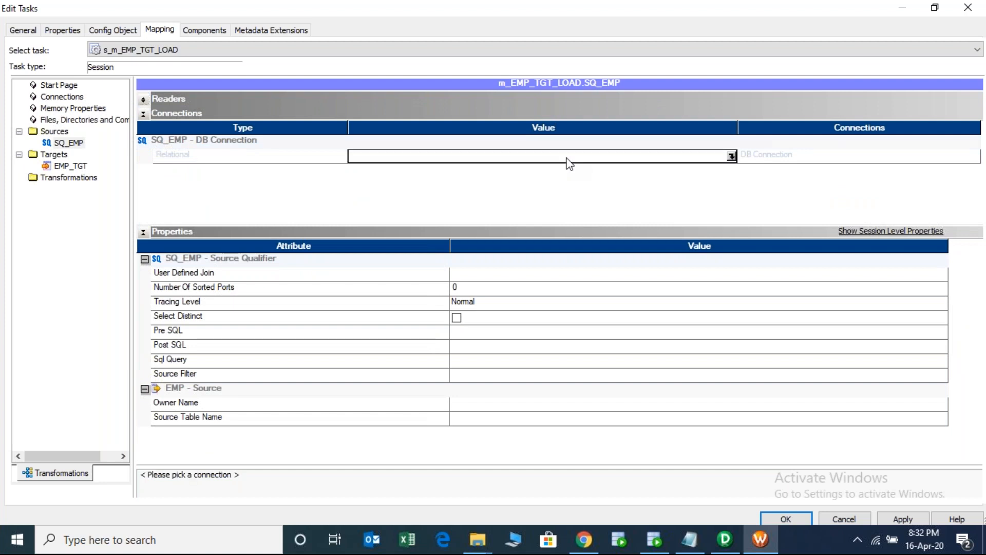
click(731, 156)
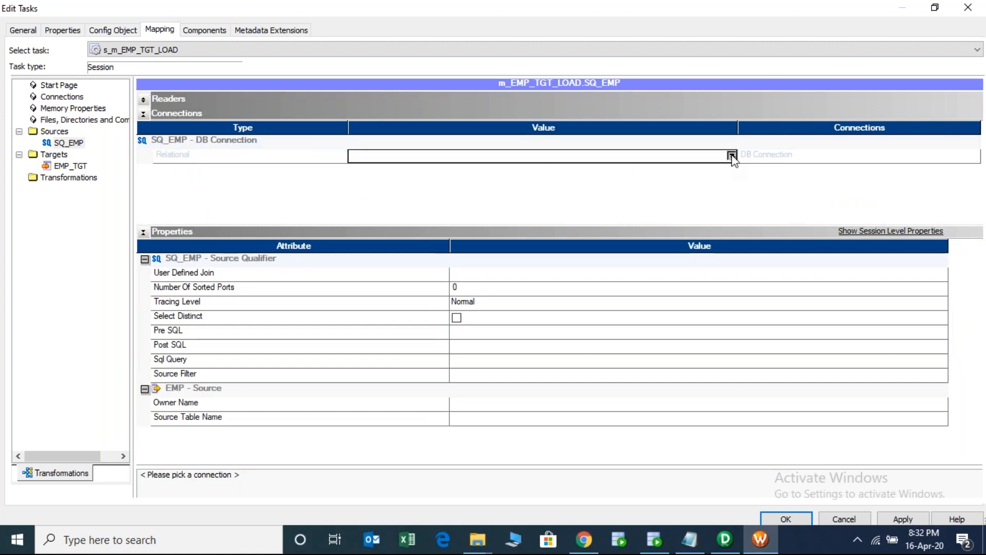
click(419, 263)
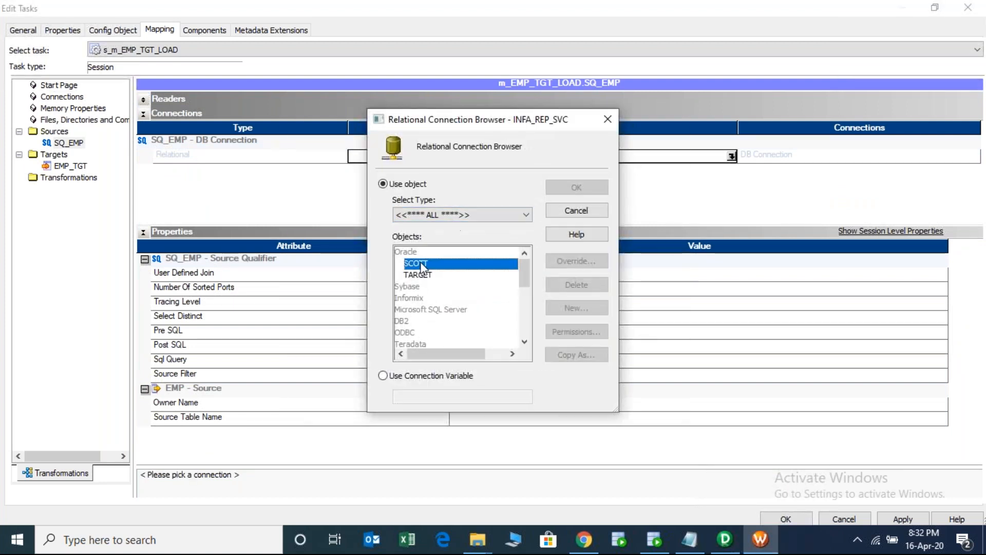
double_click(418, 263)
click(77, 142)
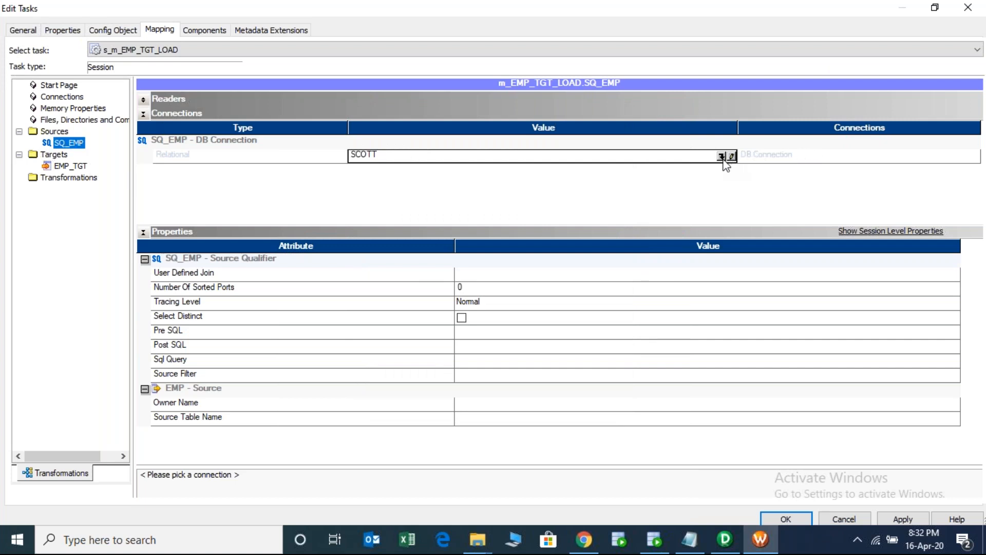
click(904, 516)
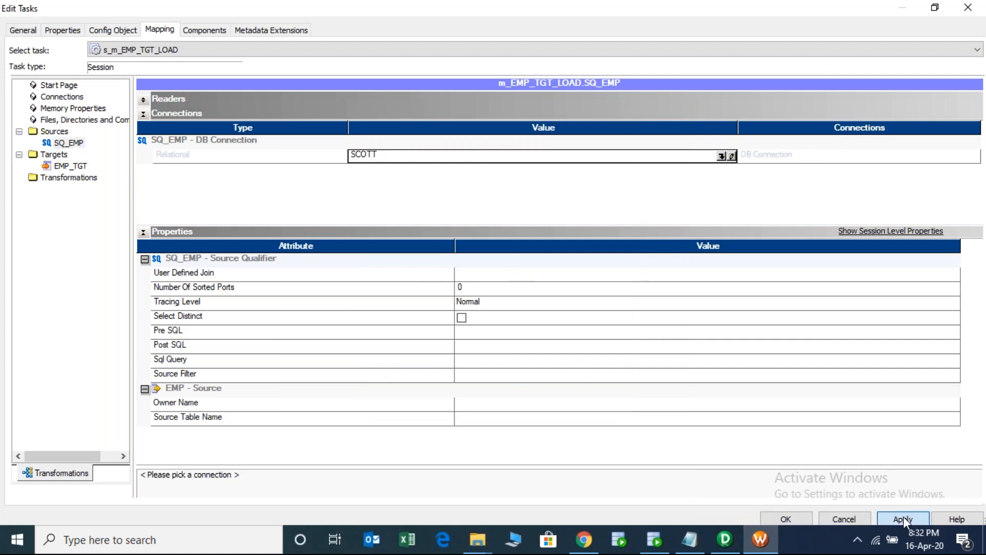
- Keep EMP_TGT on Relational Writer and set its connection to TARGET
click(57, 162)
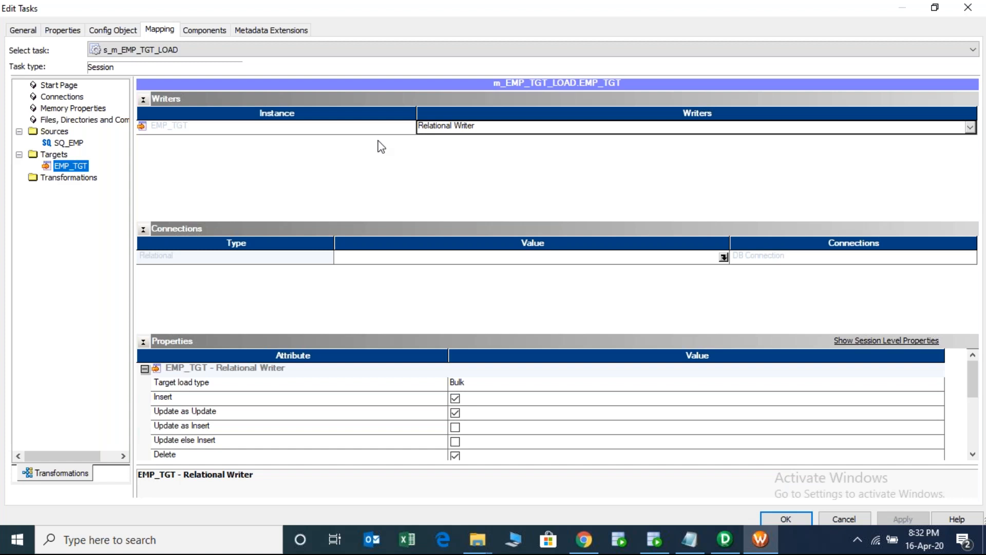
click(464, 130)
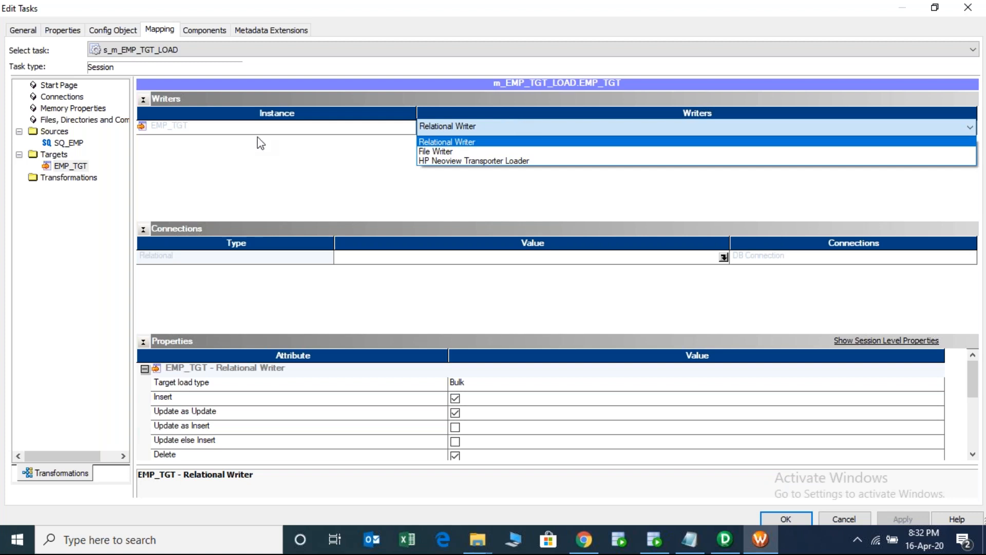
click(143, 97)
click(144, 98)
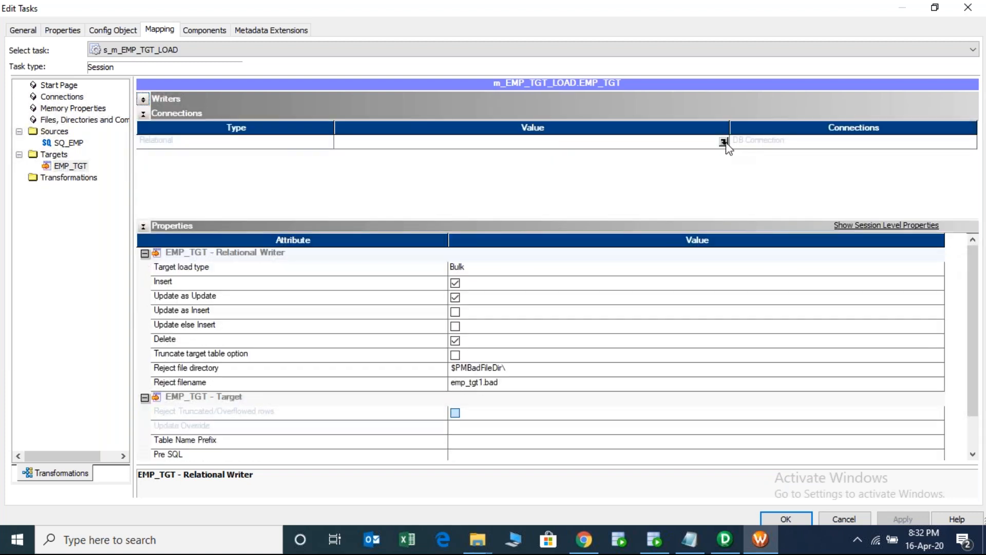
click(724, 142)
double_click(416, 275)
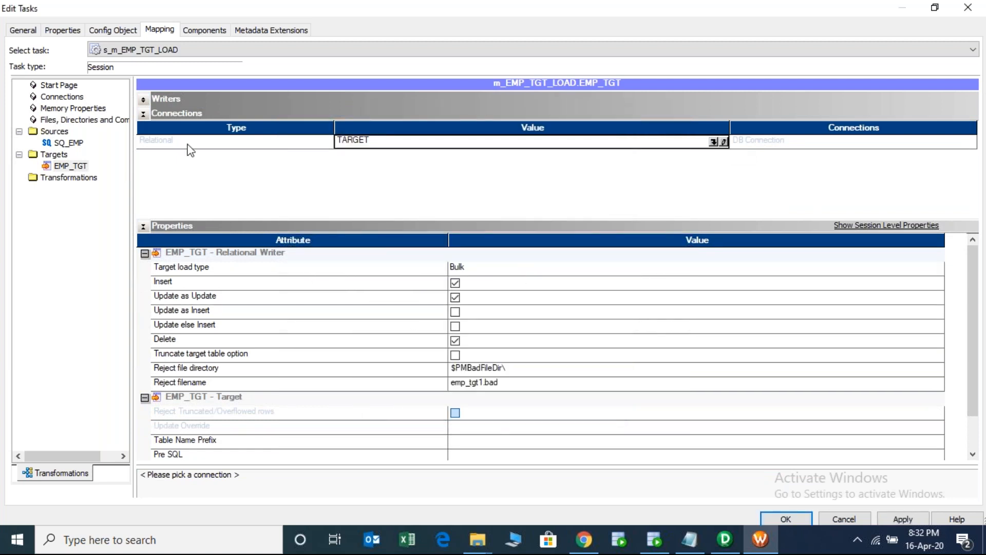
- Set EMP_TGT's Target load type to Normal
click(199, 269)
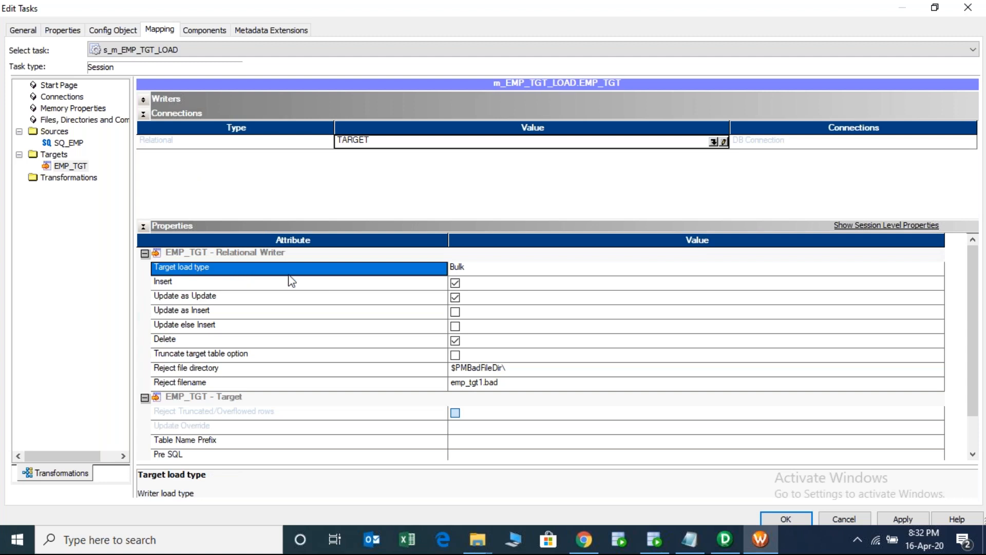
click(496, 275)
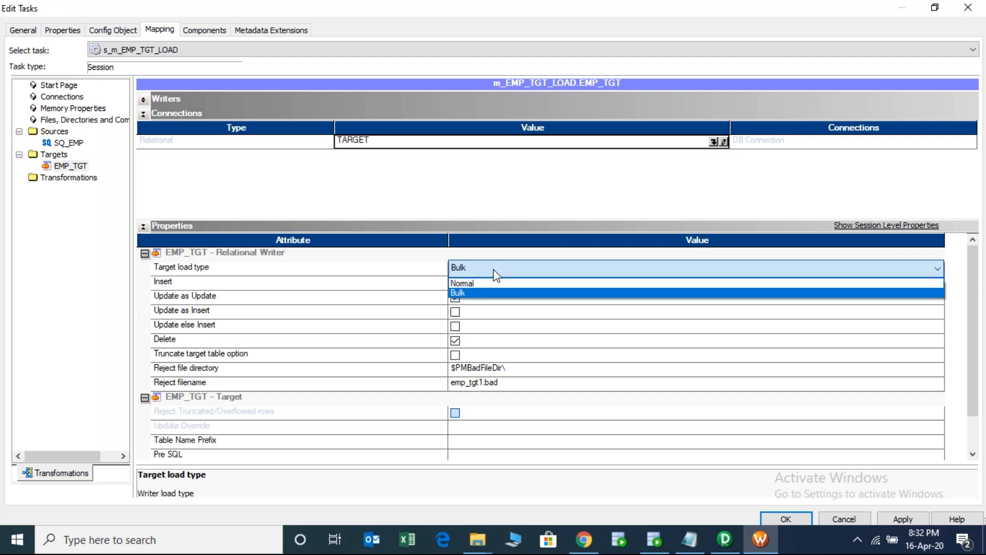
click(473, 286)
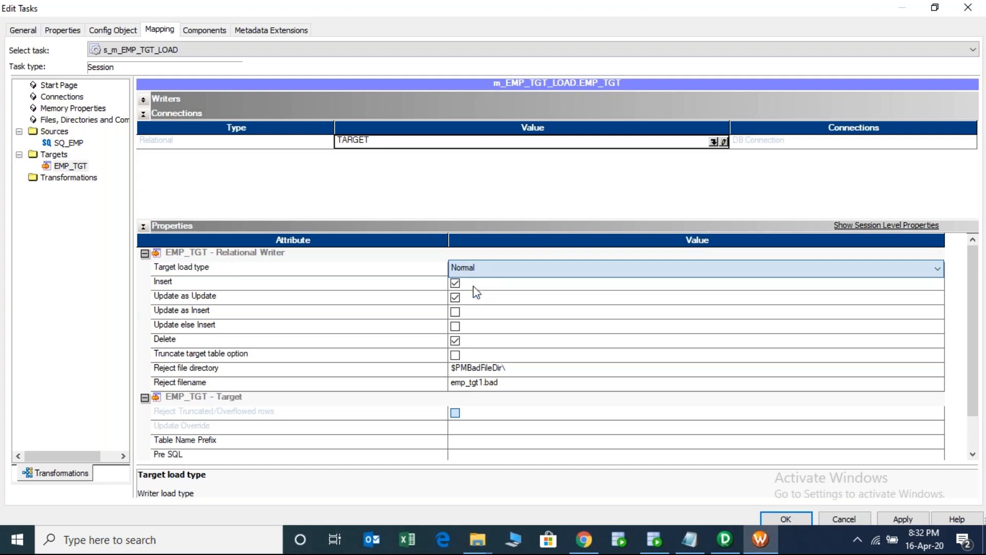
click(430, 272)
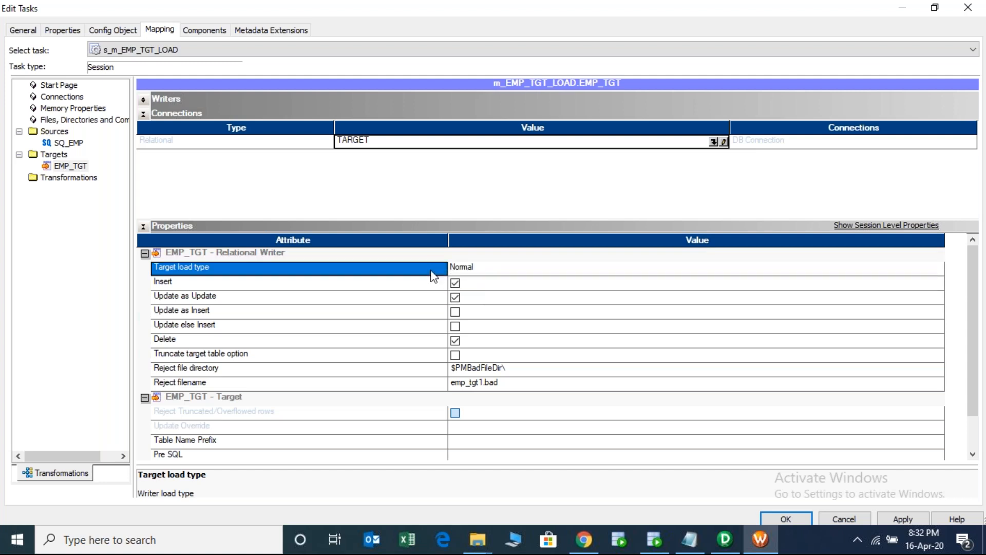
click(498, 274)
click(498, 274)
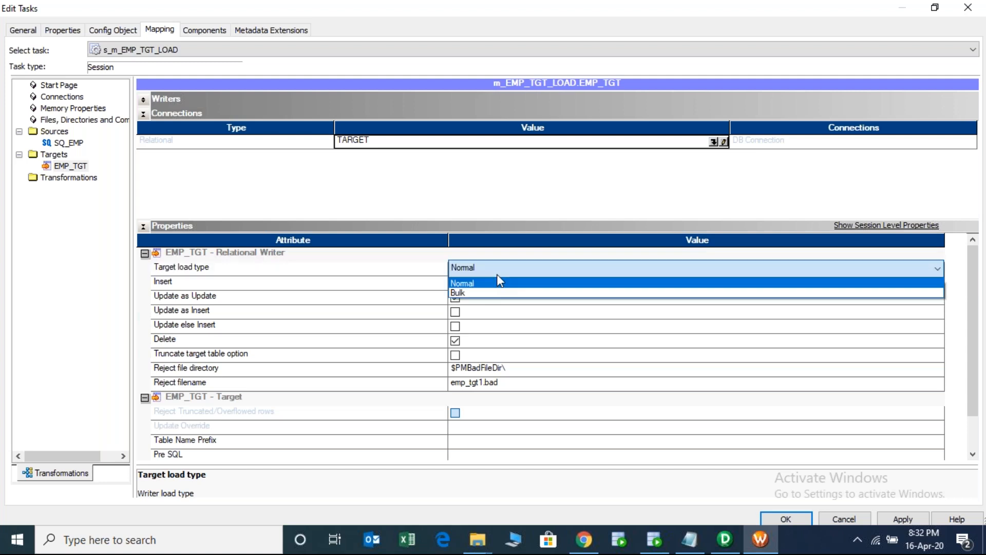
click(472, 283)
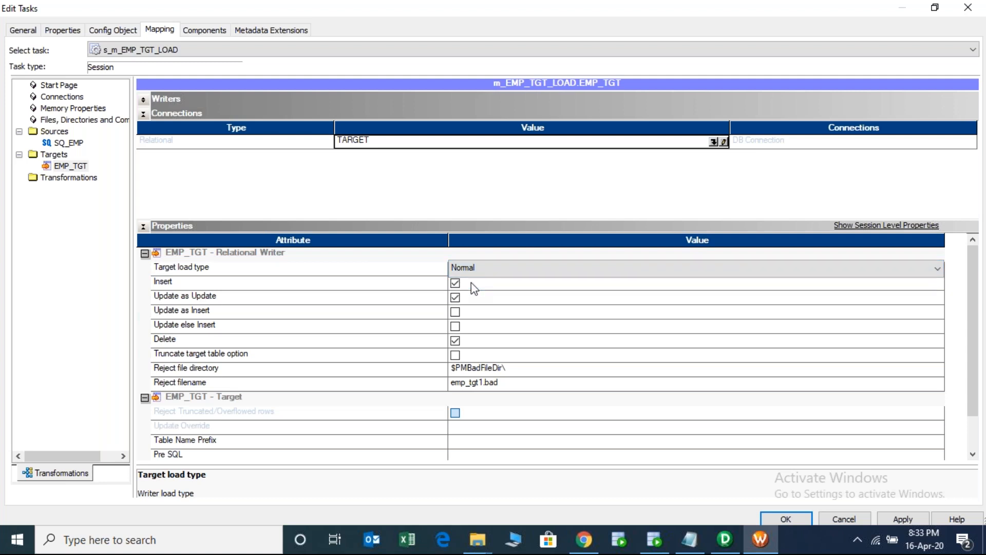
- Apply and accept the session edits, save the workflow, and confirm it is VALID
click(912, 524)
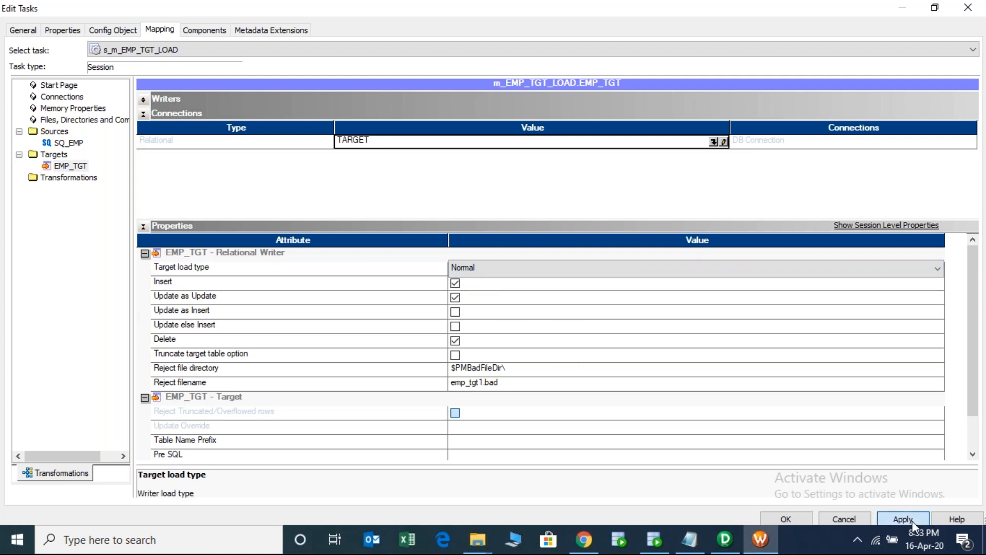
click(788, 519)
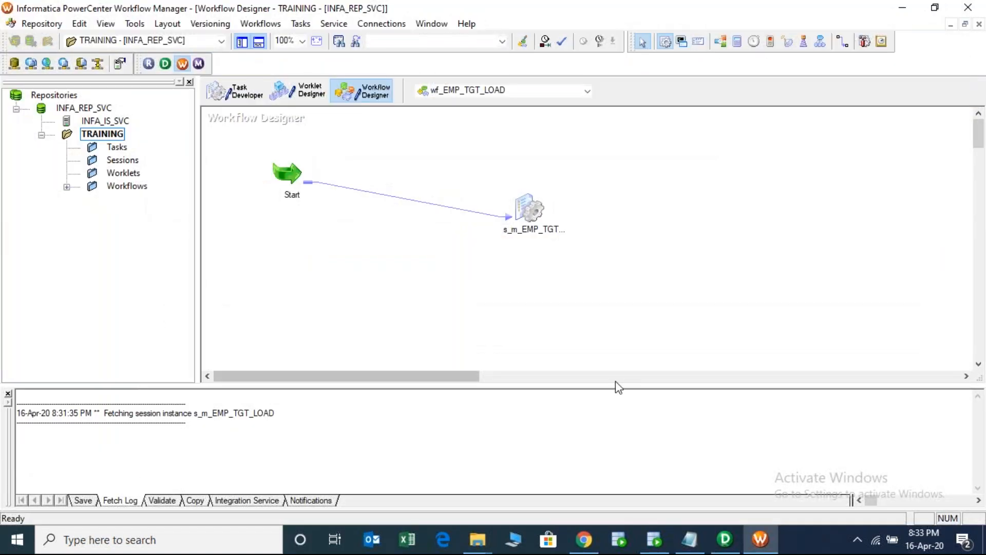
key(ctrl+s)
double_click(170, 442)
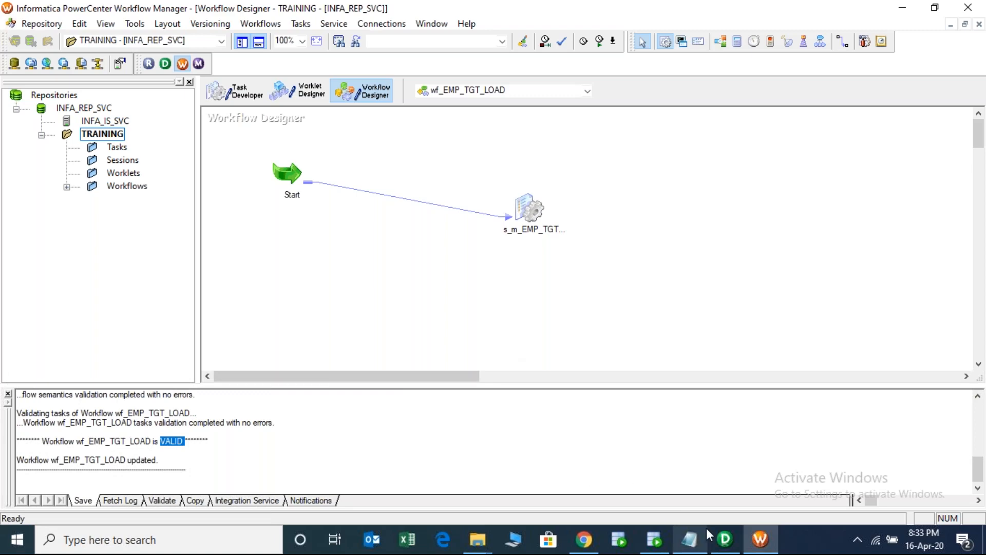
- In PowerCenter Designer, view the EMP_TGT target definition, then open the m_EMP_TGT_LOAD mapping
click(723, 539)
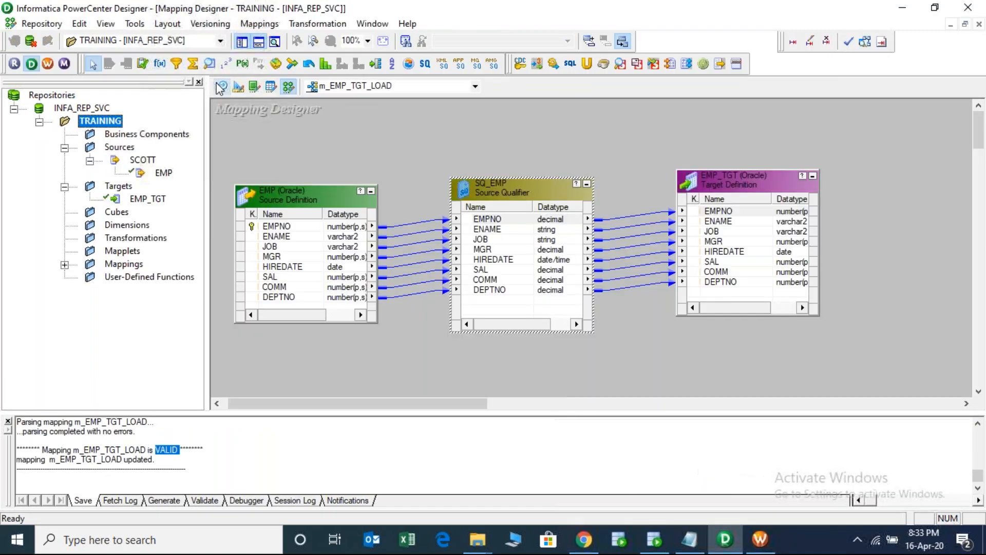
click(222, 86)
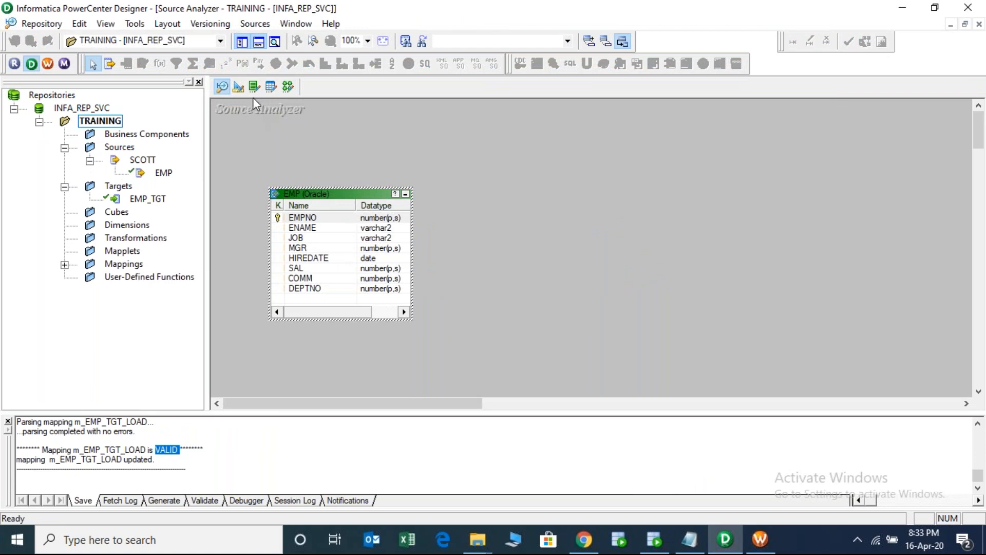
click(238, 87)
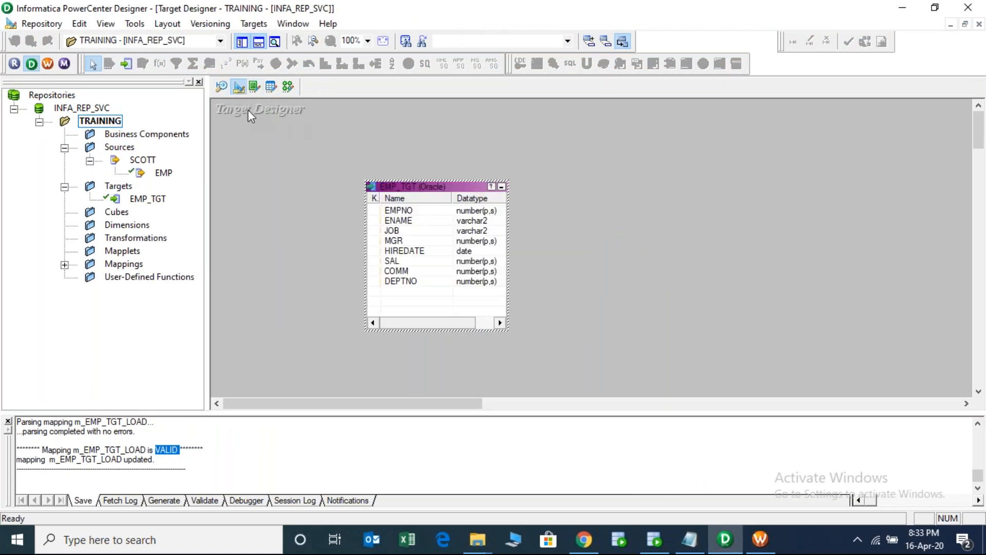
click(229, 109)
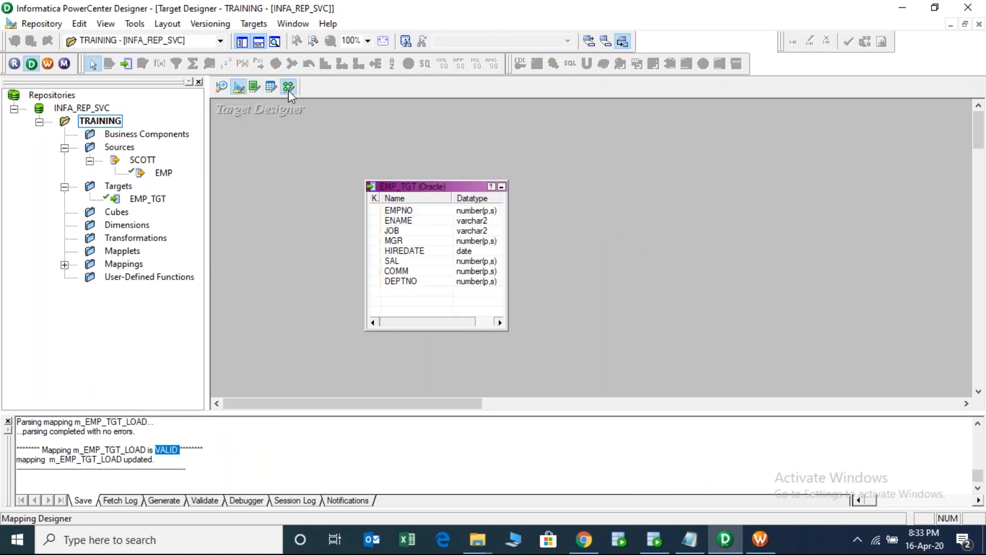
click(288, 87)
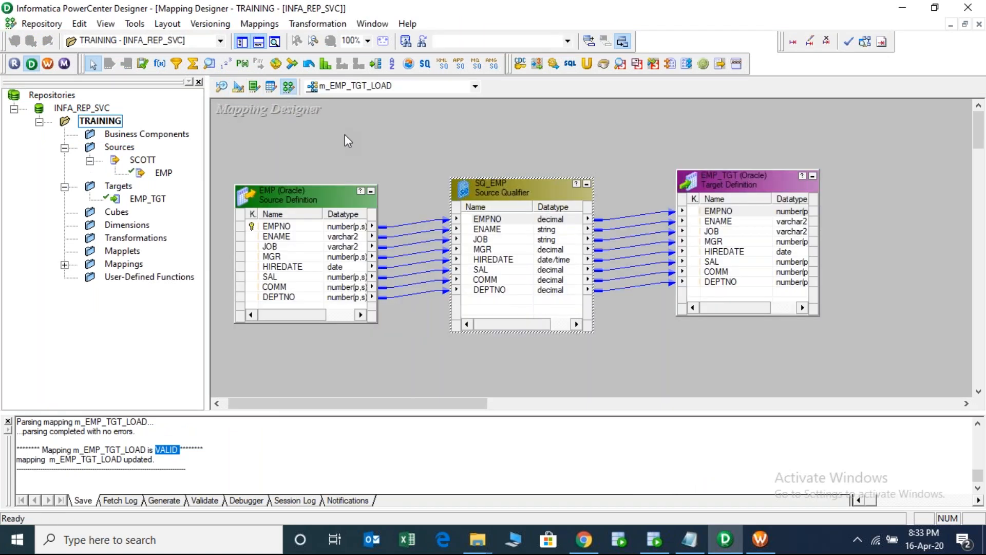
click(760, 539)
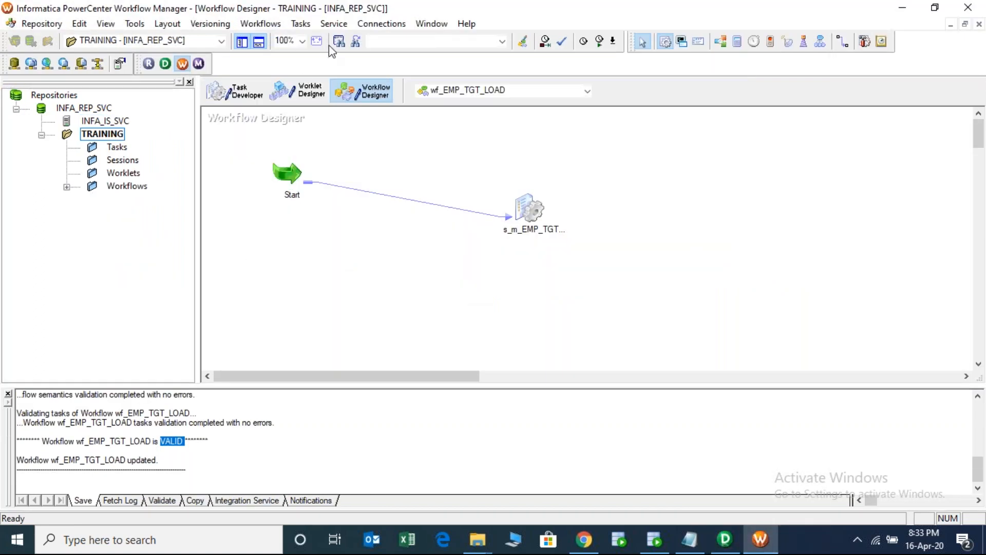
click(666, 45)
click(382, 24)
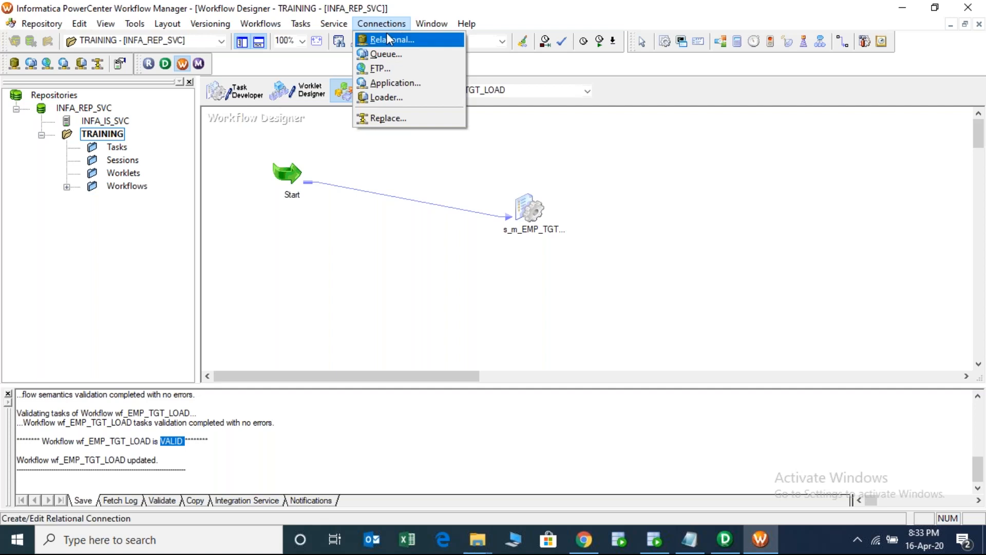
double_click(530, 210)
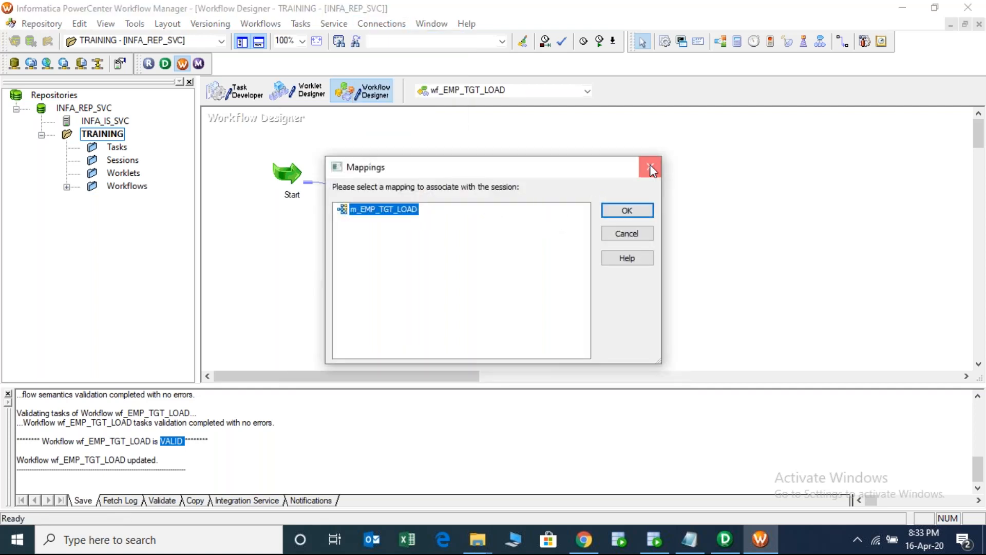
click(651, 168)
double_click(529, 208)
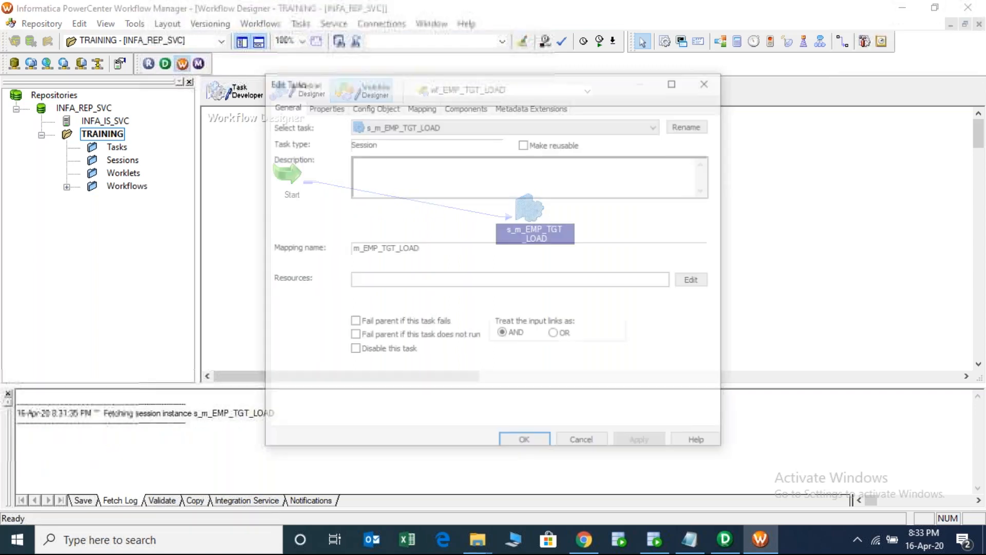
click(419, 106)
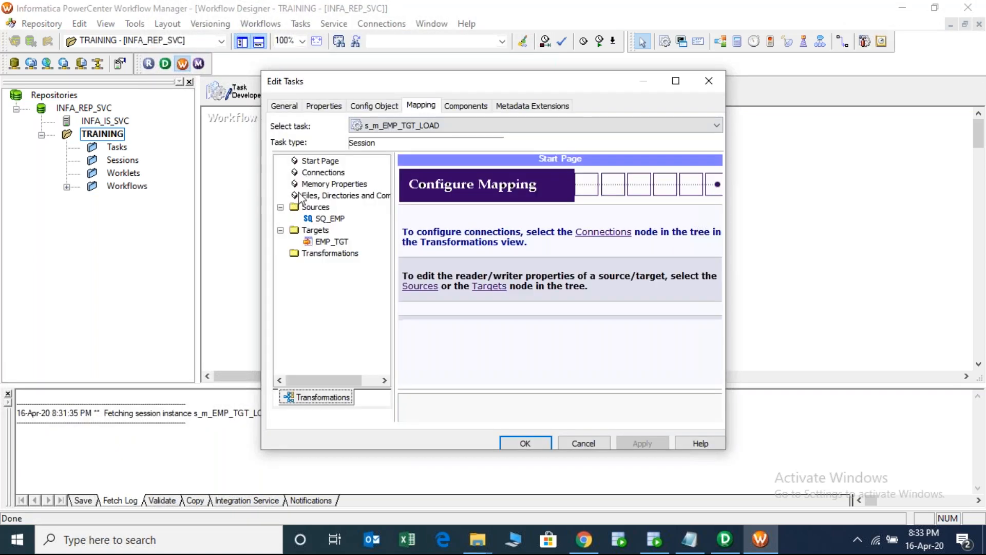
click(333, 219)
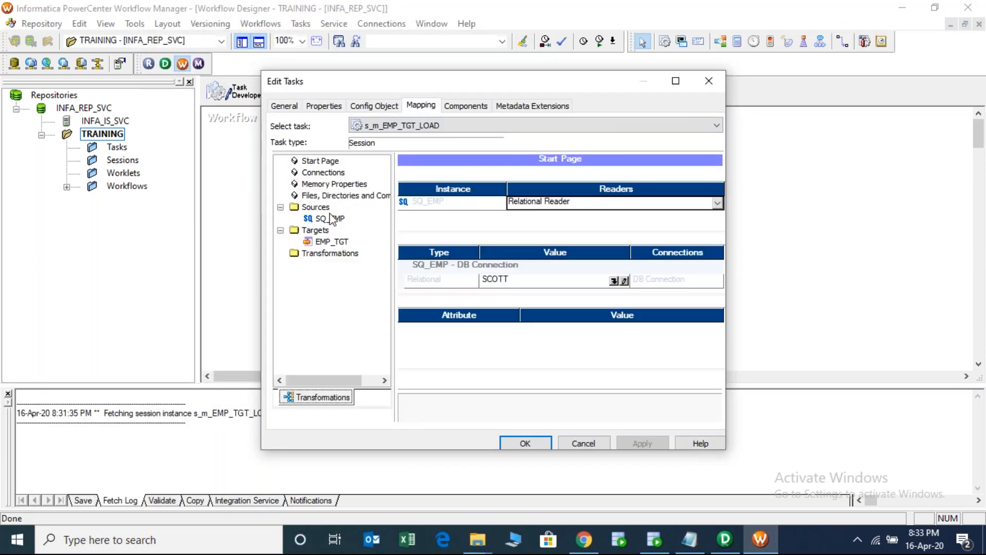
click(329, 242)
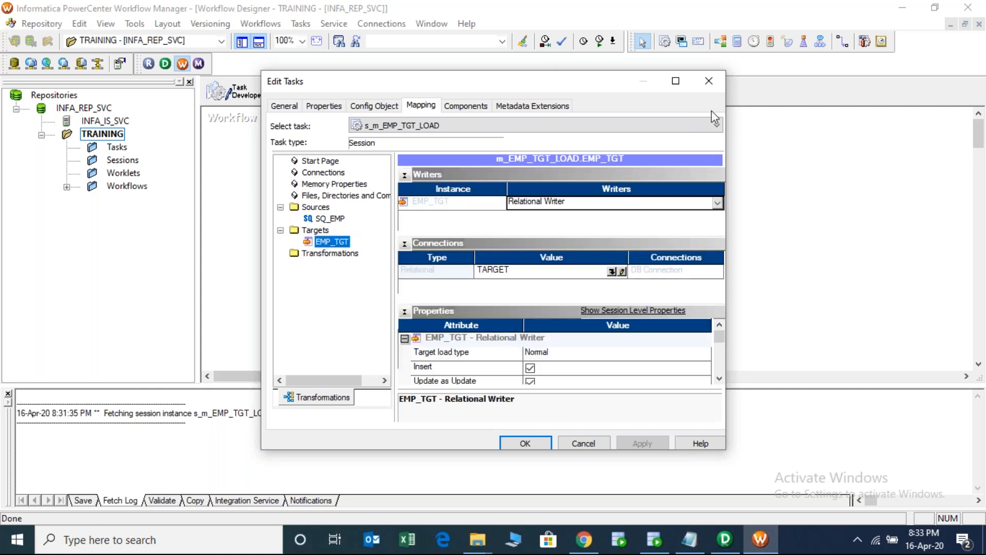
click(709, 81)
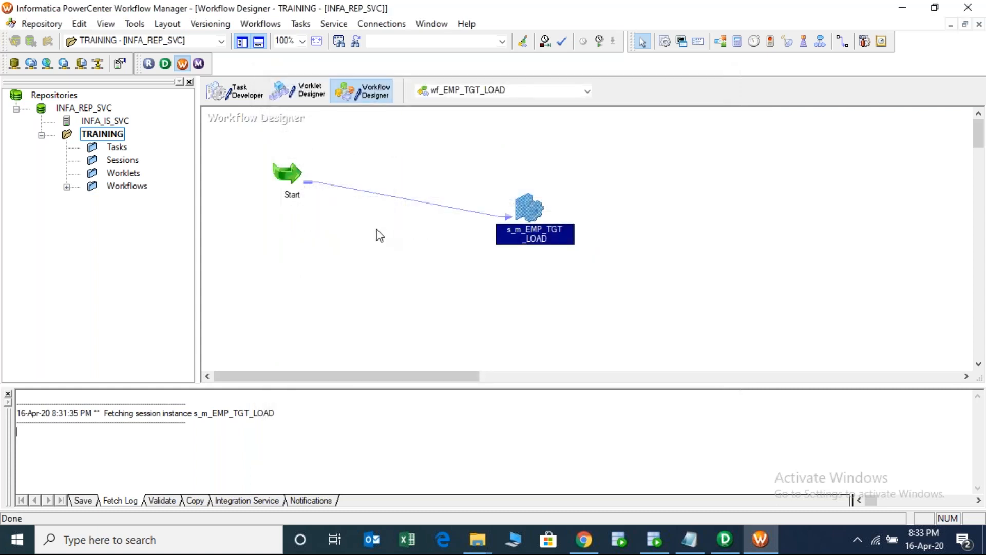
click(297, 240)
- Start wf_EMP_TGT_LOAD, allow both firewall alerts, and maximize Workflow Monitor
right_click(298, 241)
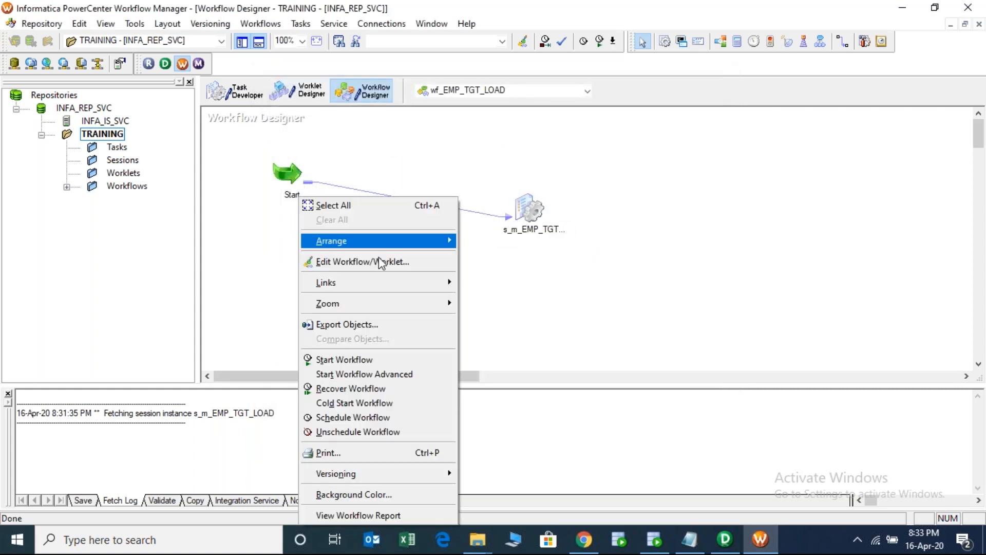
click(363, 359)
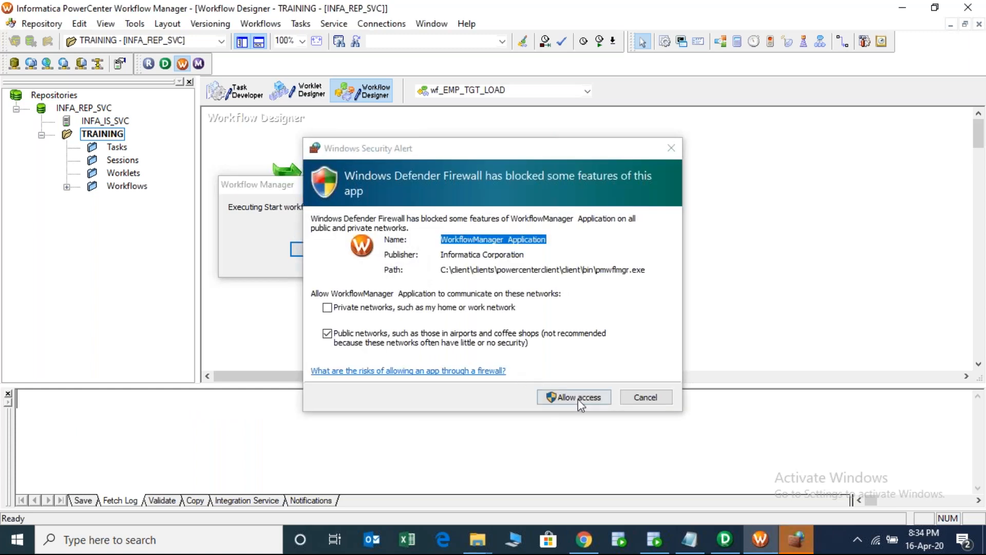
click(581, 399)
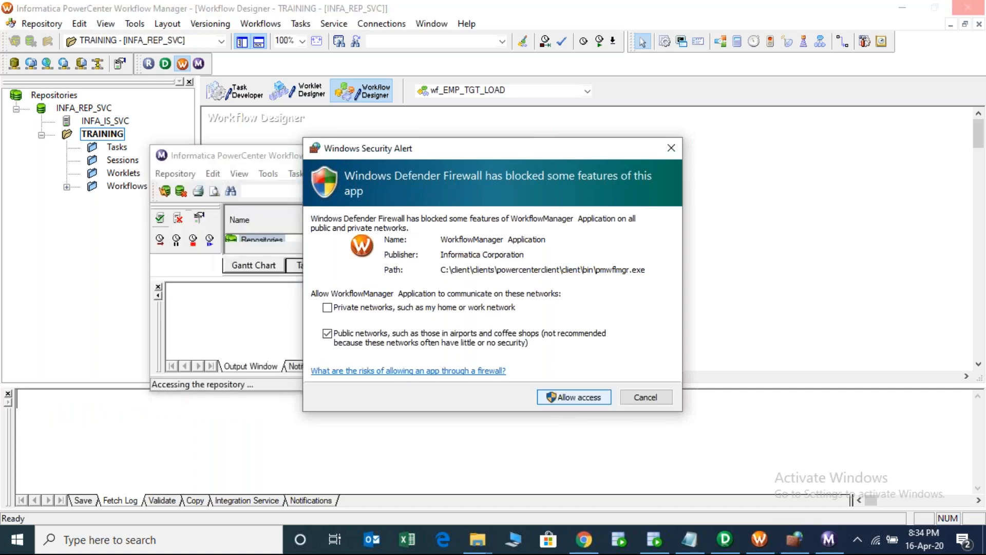
click(591, 397)
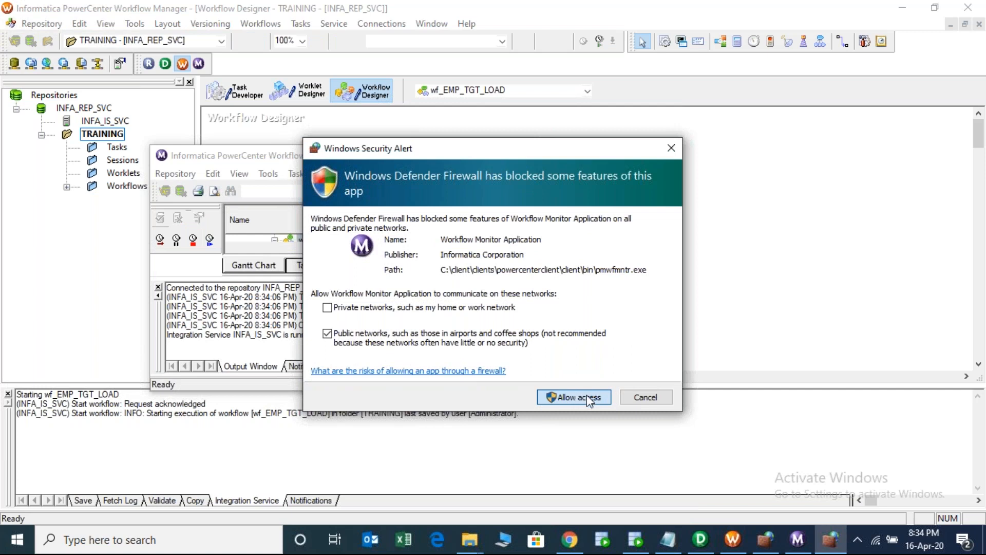
click(589, 401)
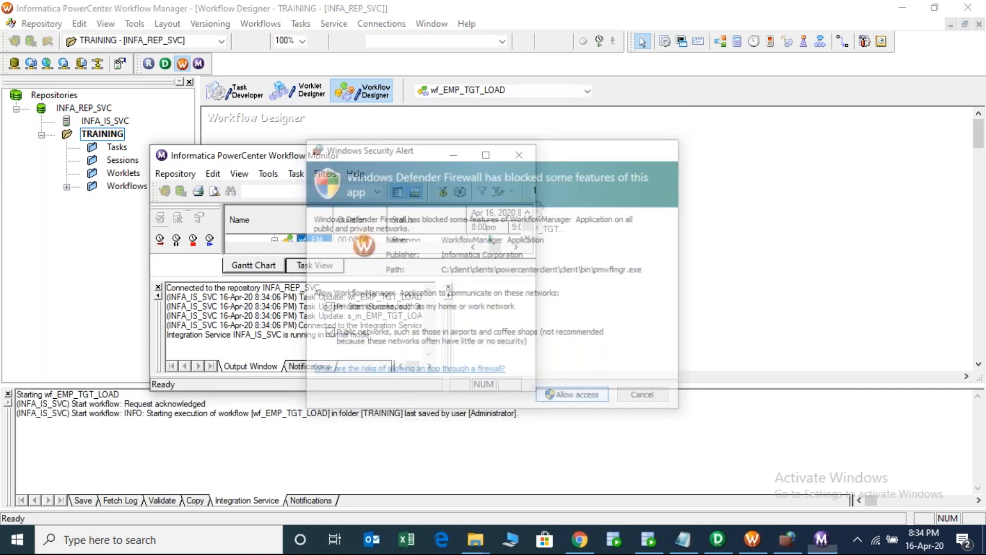
click(487, 157)
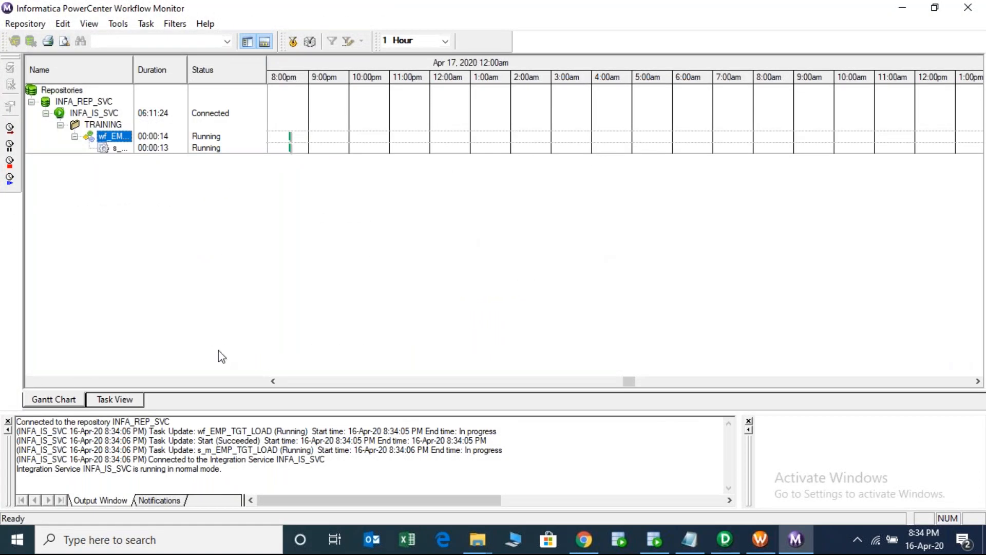
- In Task View, open the run properties of the s_m_EMP_TGT_LOAD session run
click(112, 400)
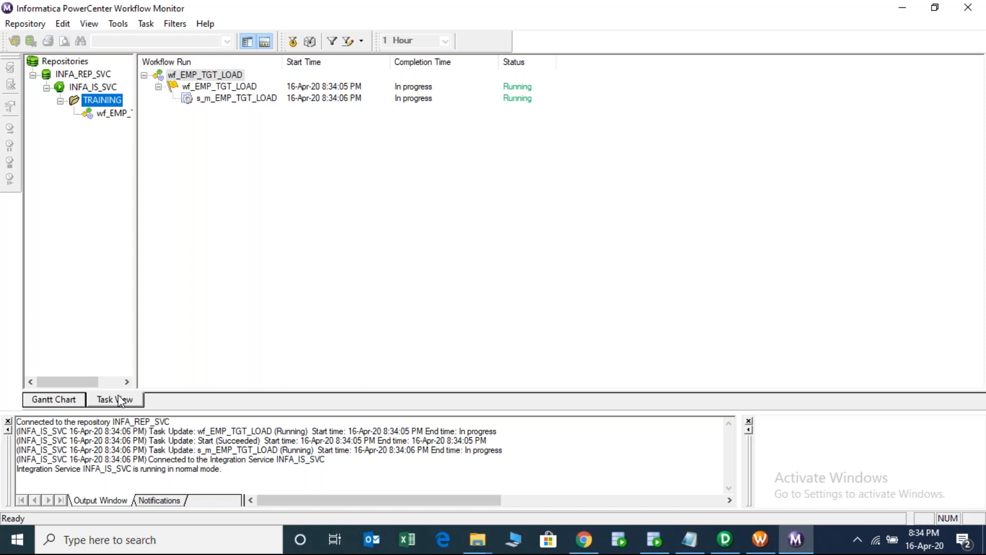
drag(135, 91, 185, 93)
click(142, 114)
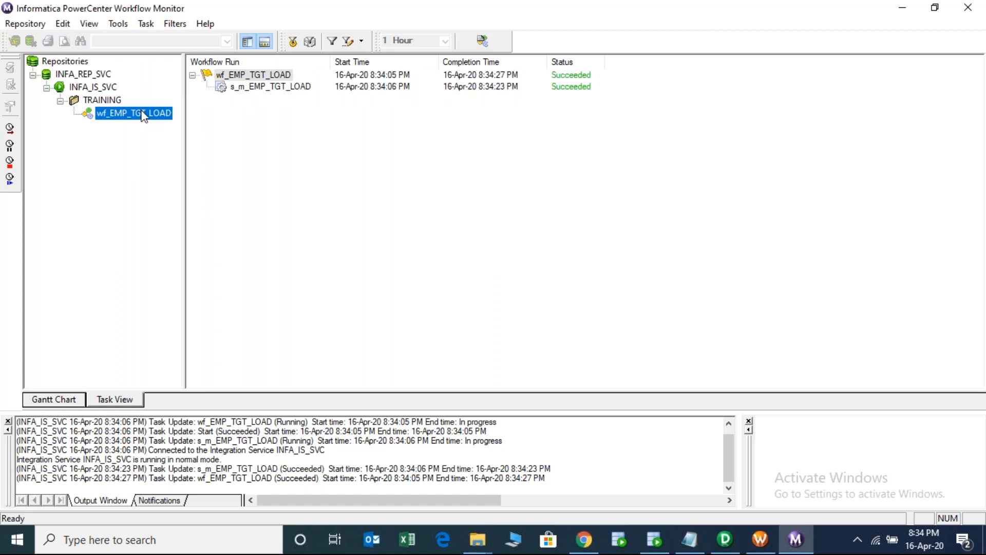
click(250, 89)
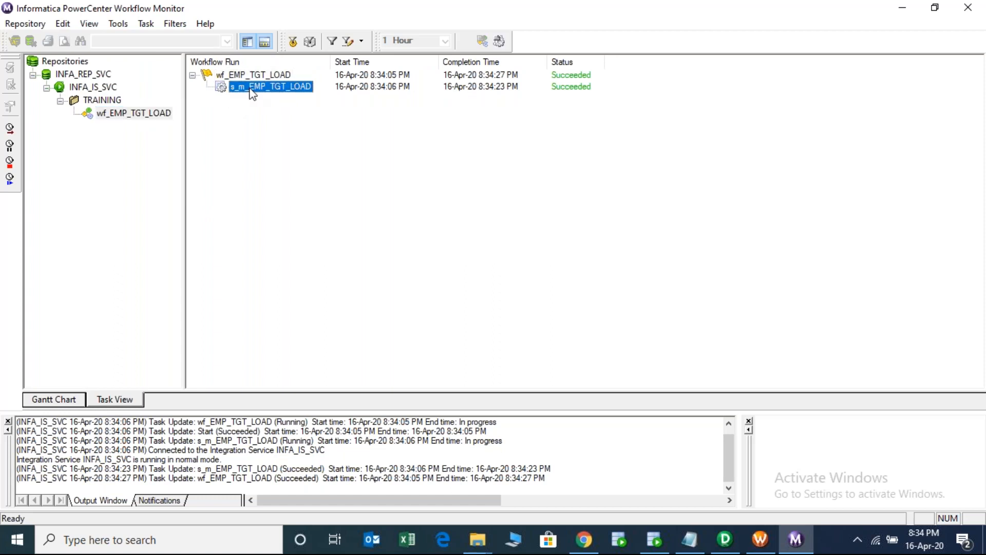
right_click(250, 89)
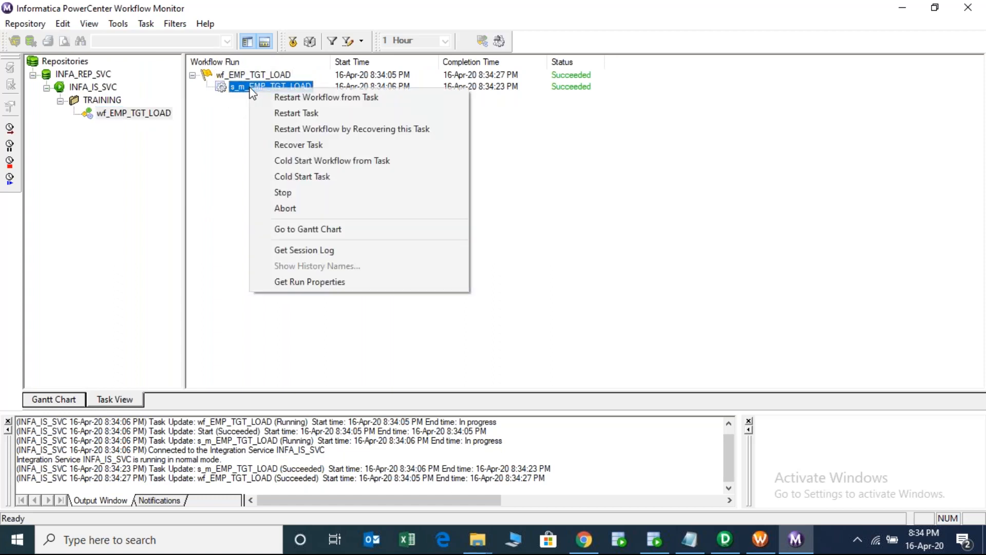
click(307, 281)
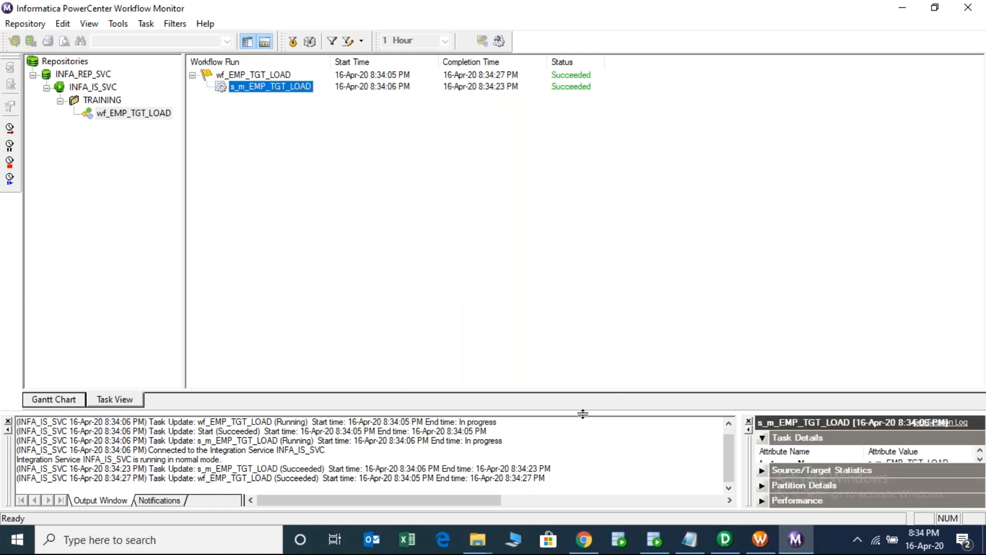
- Show the Source/Target Statistics for SQ_EMP and EMP_TGT: 14 rows applied, none rejected
drag(582, 413, 578, 333)
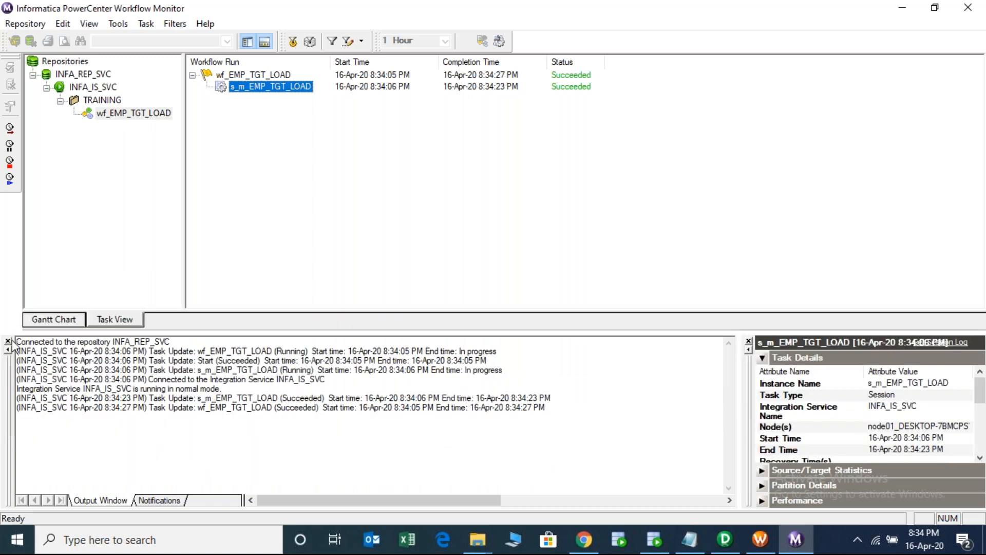
click(9, 341)
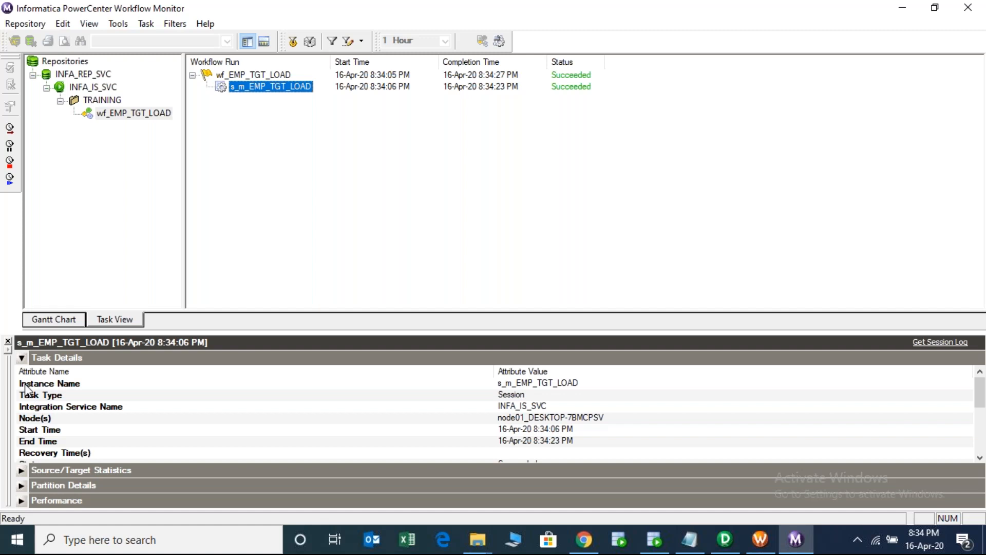
click(22, 358)
click(22, 372)
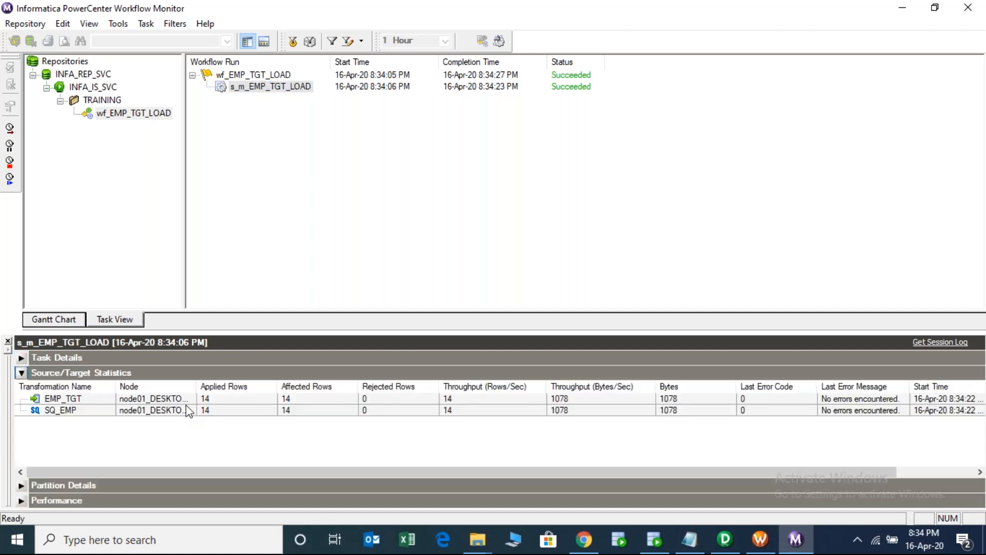
click(165, 410)
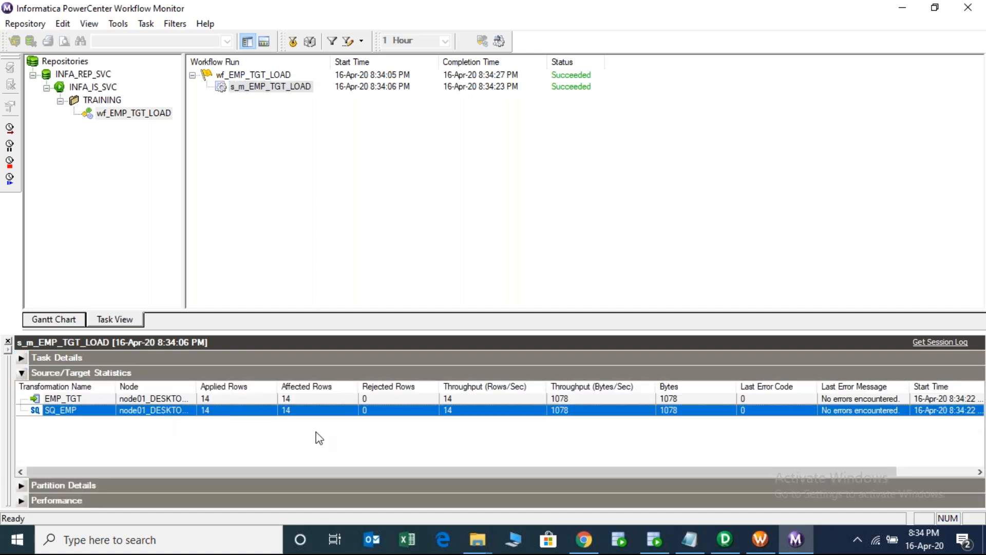
key(Up)
key(Down)
key(Up)
key(Down)
key(Up)
key(Down)
key(Up)
- Run SELECT * FROM EMP_TGT in the TARGET worksheet and enlarge the results showing 14 rows
click(655, 539)
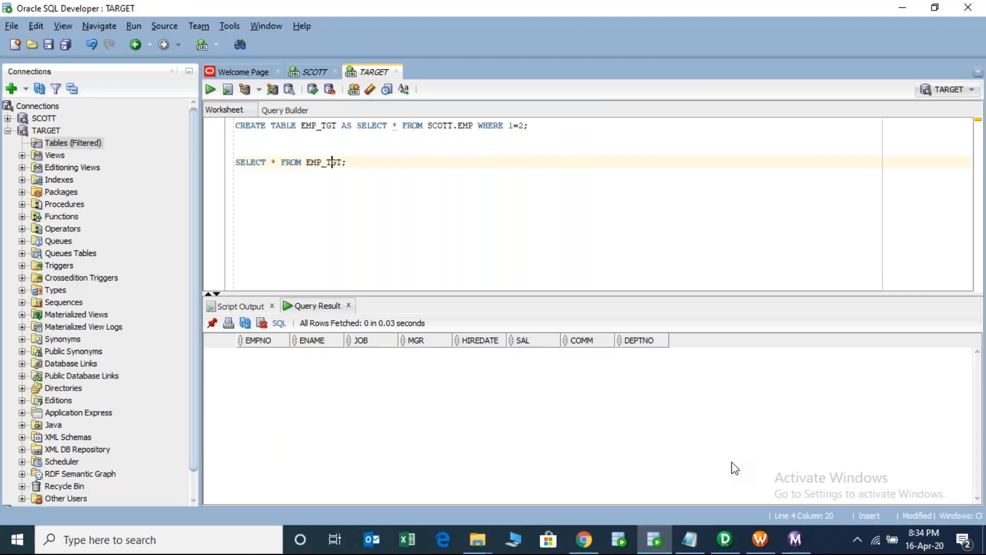
drag(352, 162, 232, 158)
click(211, 90)
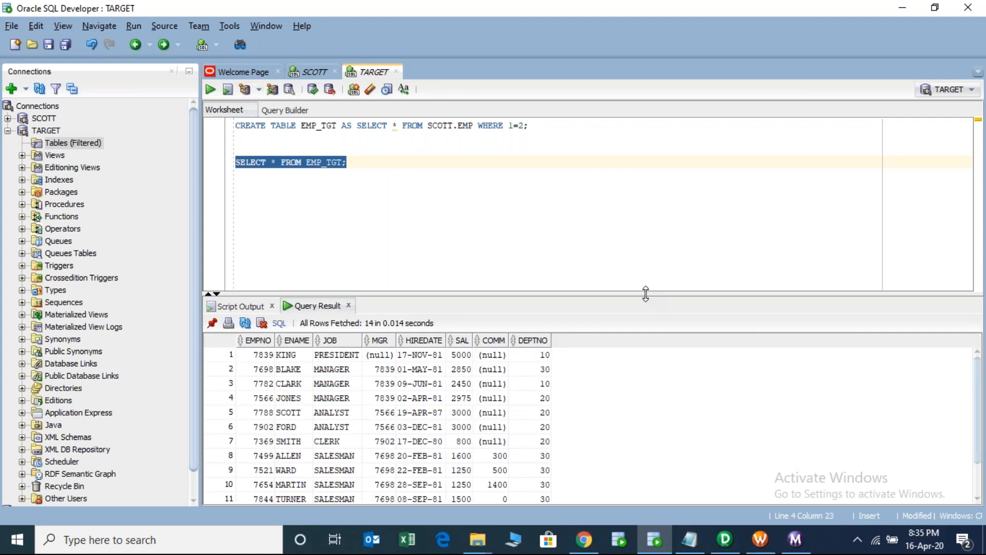
drag(645, 294, 638, 213)
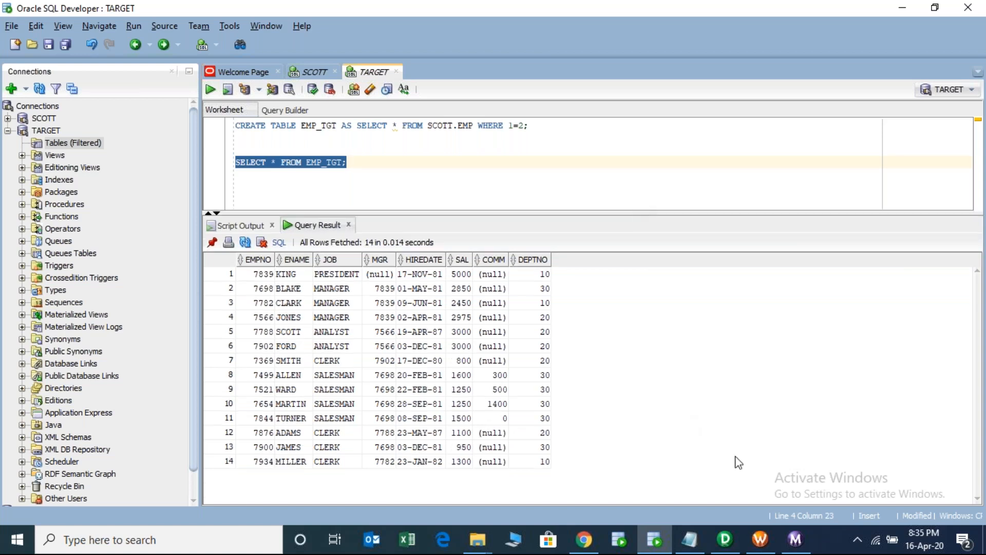
- Show the EMP source in Designer's Source Analyzer, then return to Workflow Manager's wf_EMP_TGT_LOAD
mouse_move(736, 542)
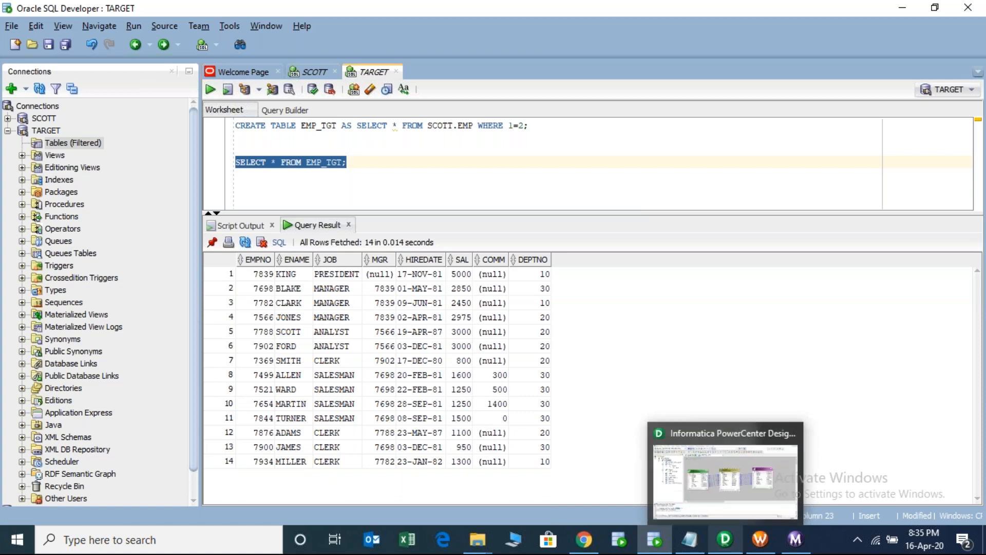
click(724, 480)
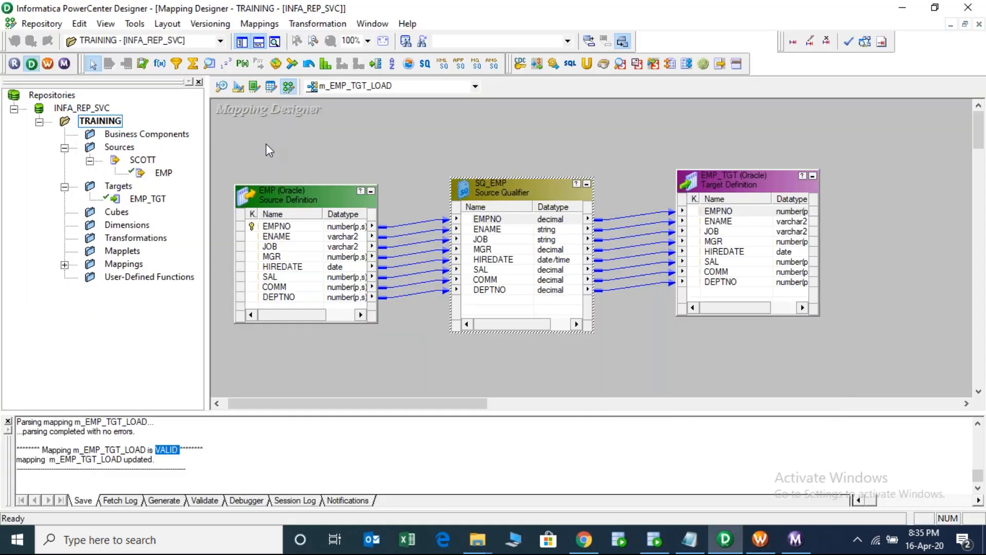
click(223, 87)
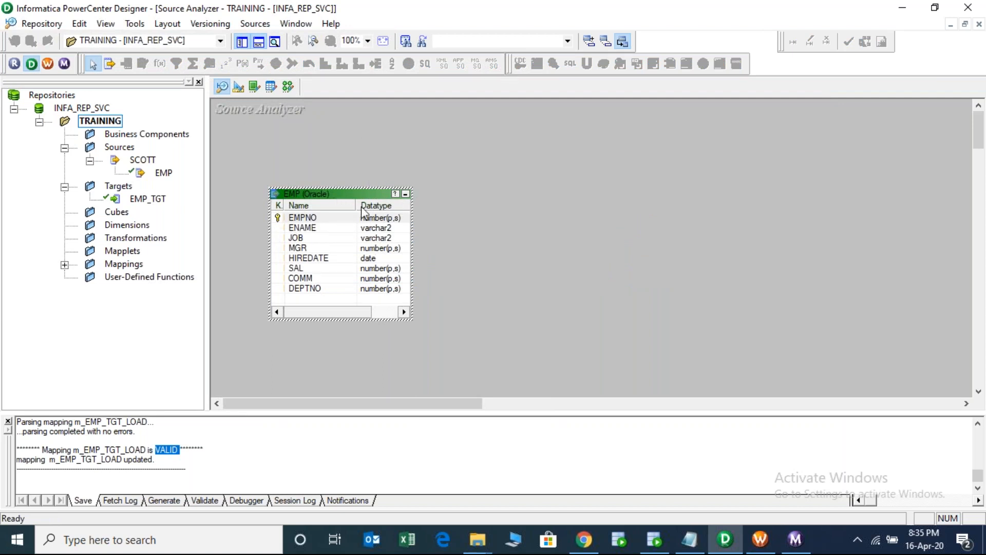
click(760, 539)
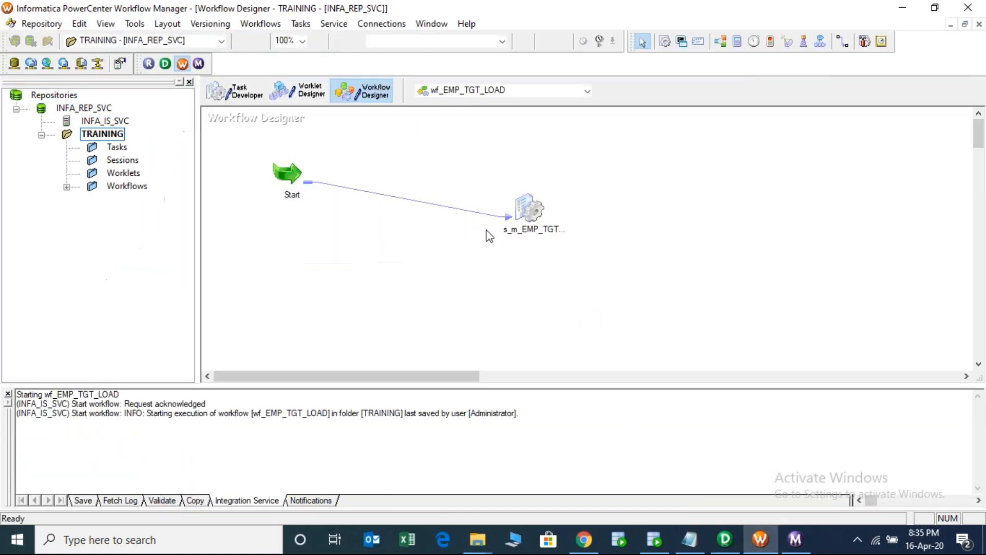
right_click(389, 196)
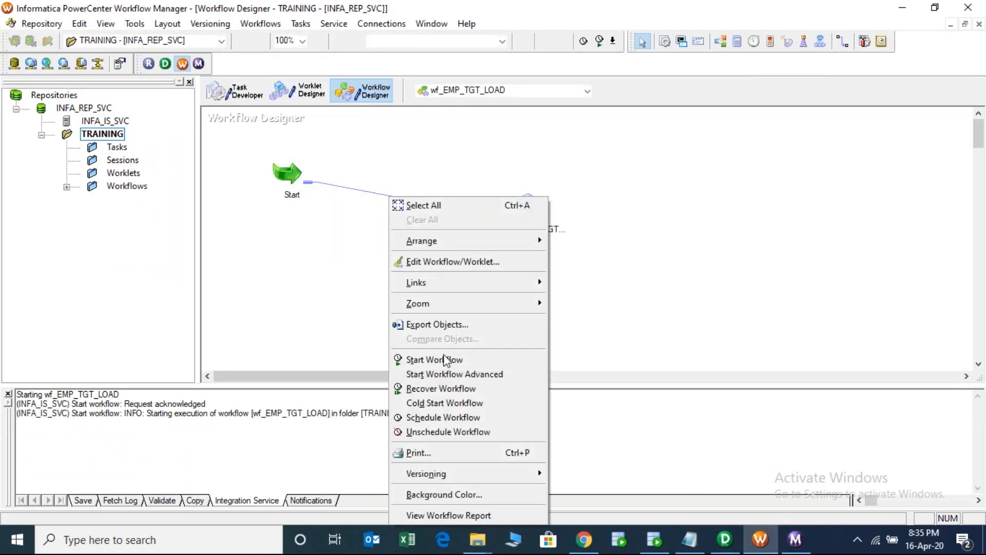
click(722, 280)
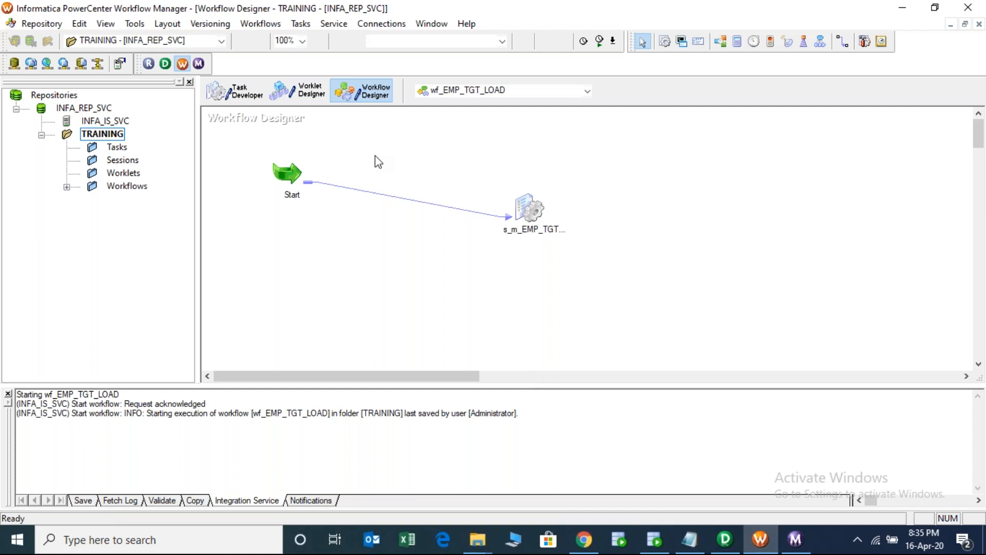
click(260, 23)
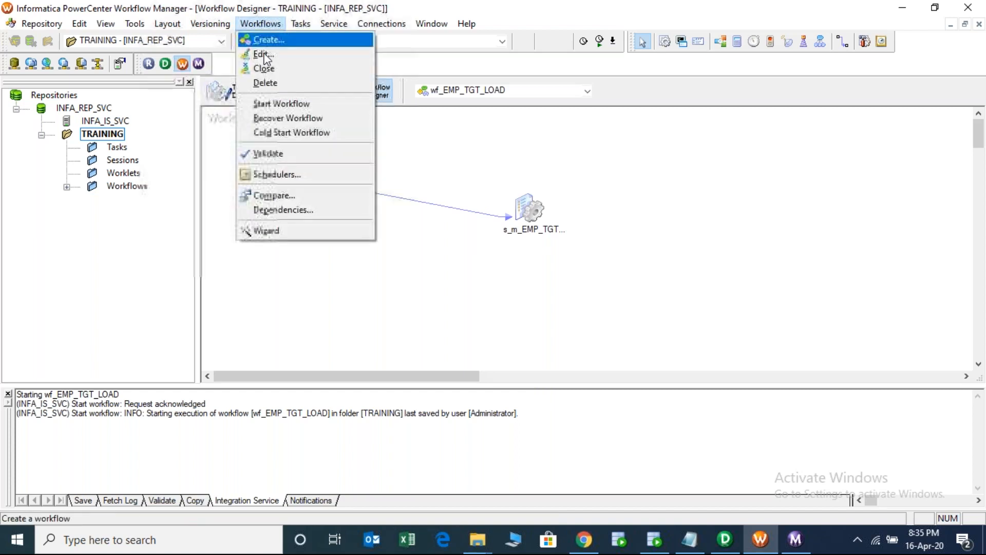
click(264, 54)
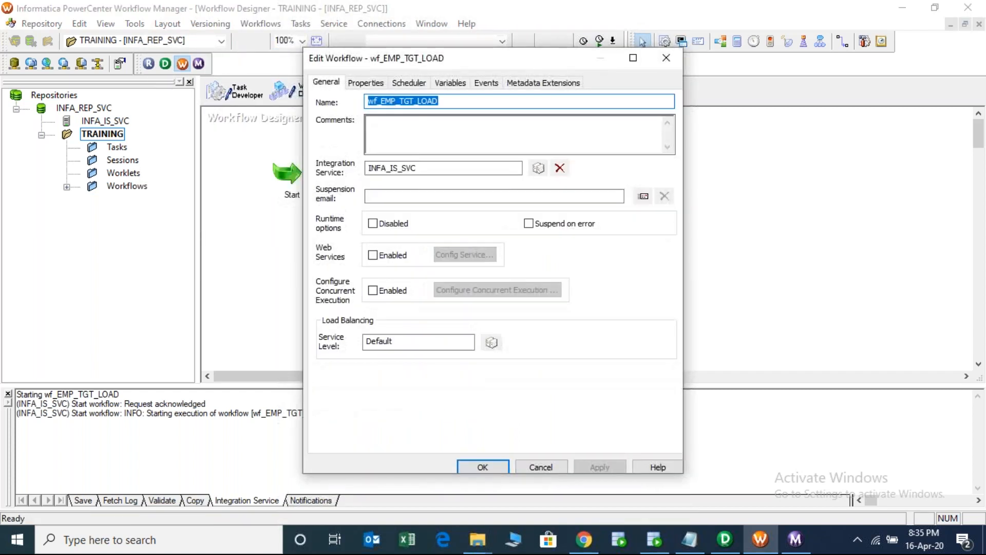
drag(429, 168, 352, 163)
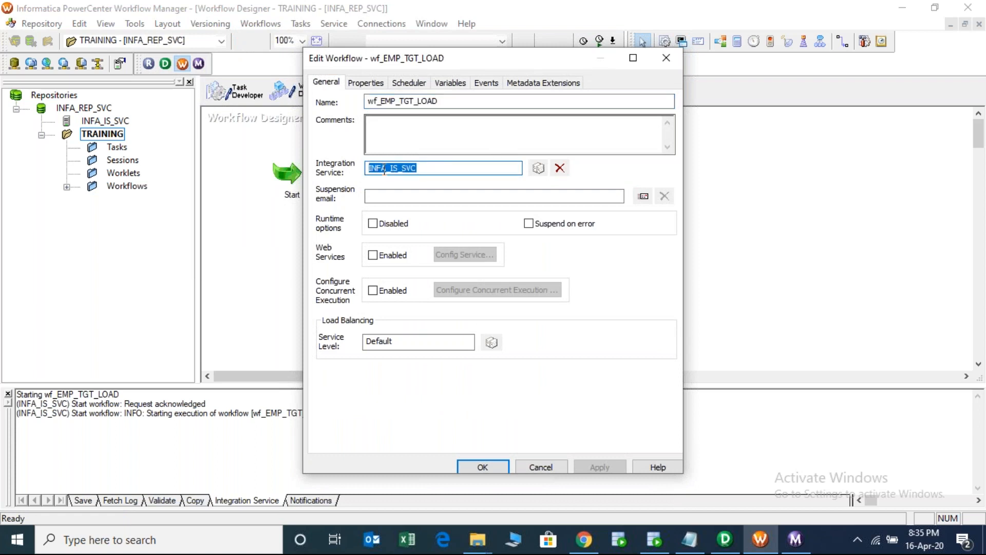
click(424, 167)
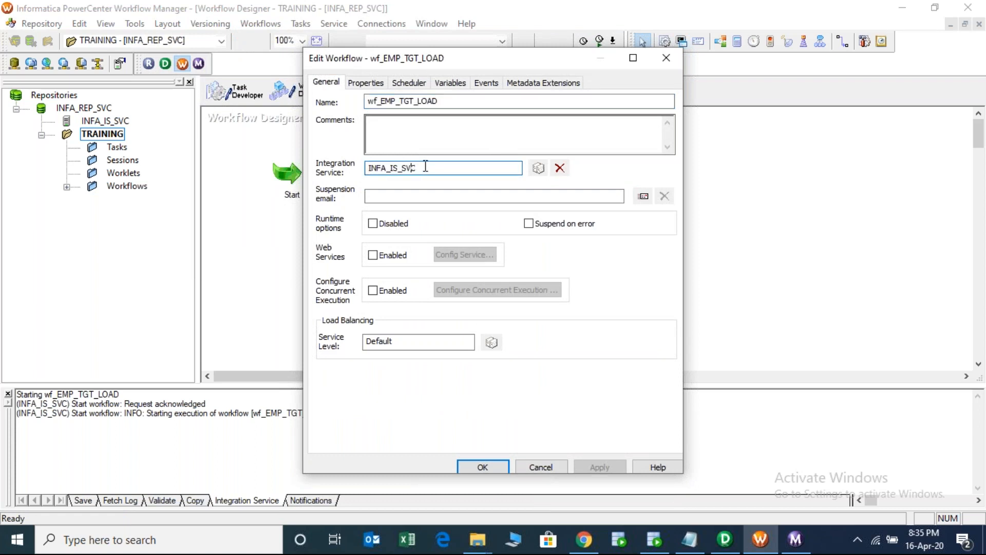
double_click(407, 165)
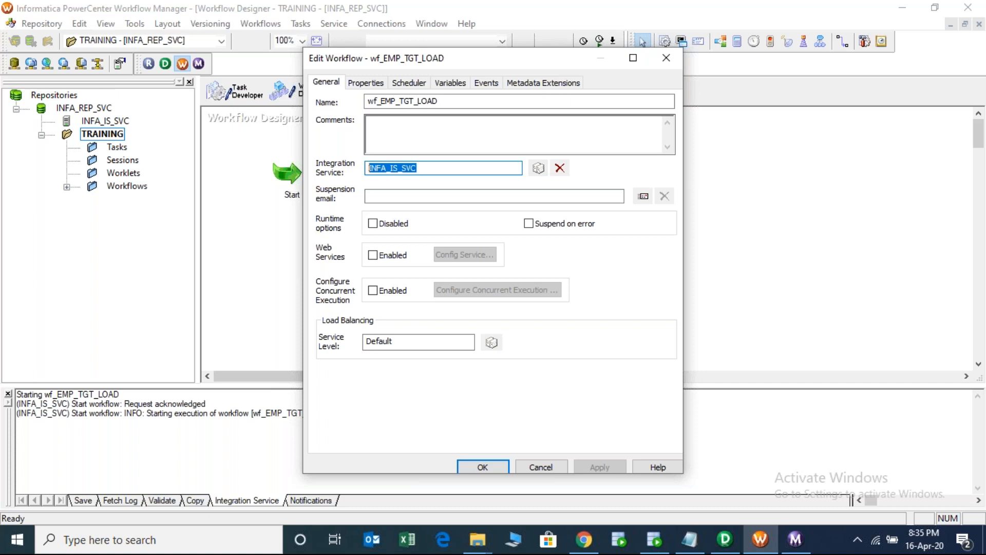
click(667, 59)
right_click(352, 253)
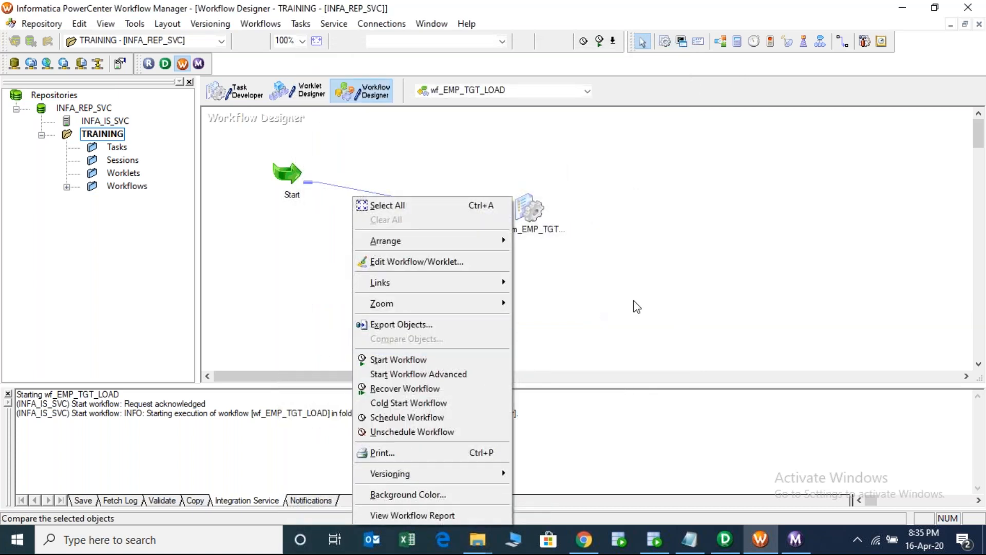
click(637, 306)
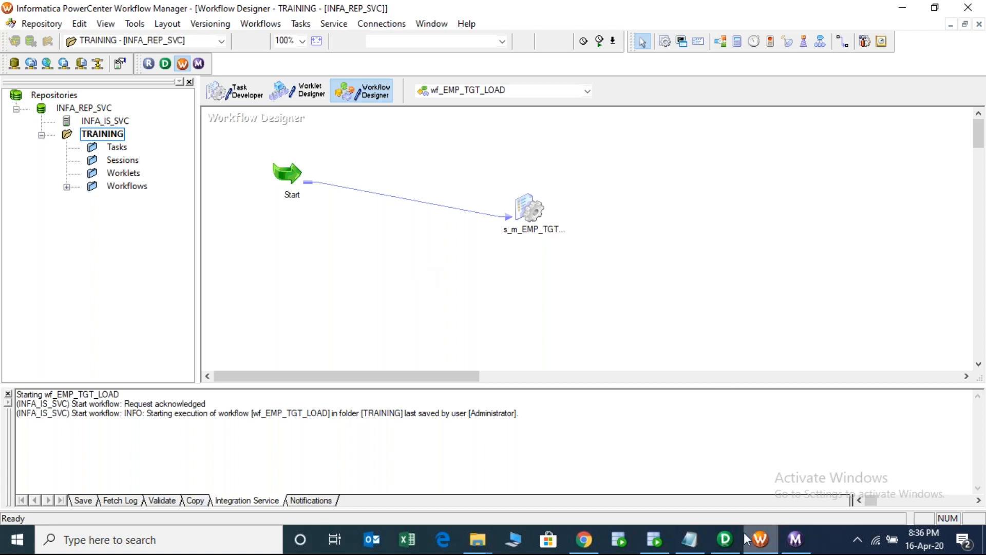
click(725, 539)
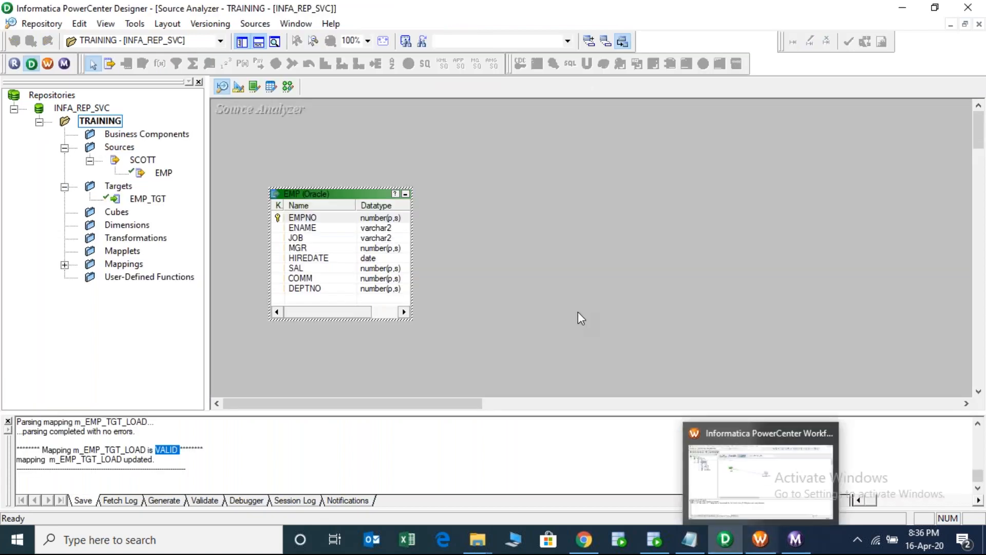
click(772, 540)
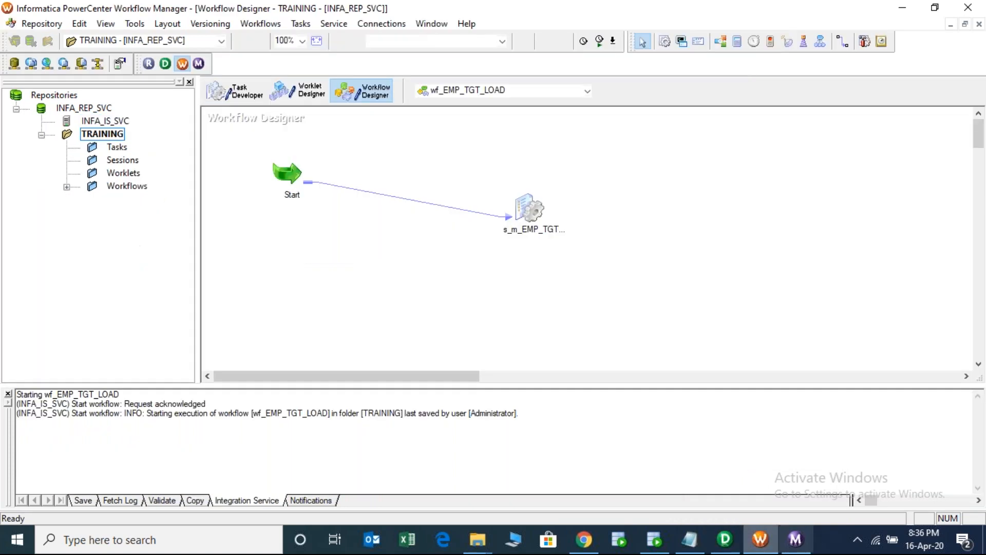
- Confirm in s_m_EMP_TGT_LOAD's Mapping tab that SQ_EMP uses SCOTT, then return to Designer
click(532, 209)
double_click(532, 210)
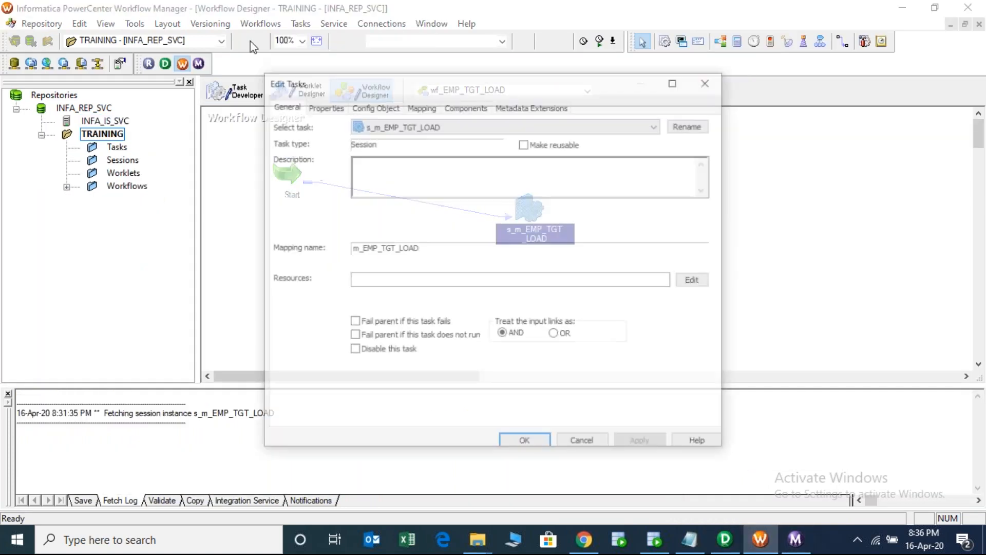
click(418, 106)
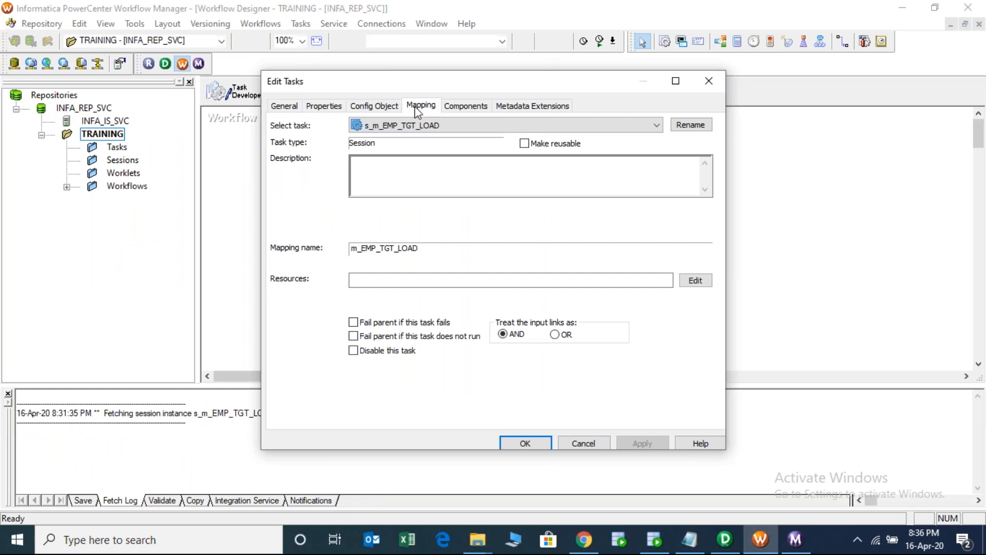
click(322, 218)
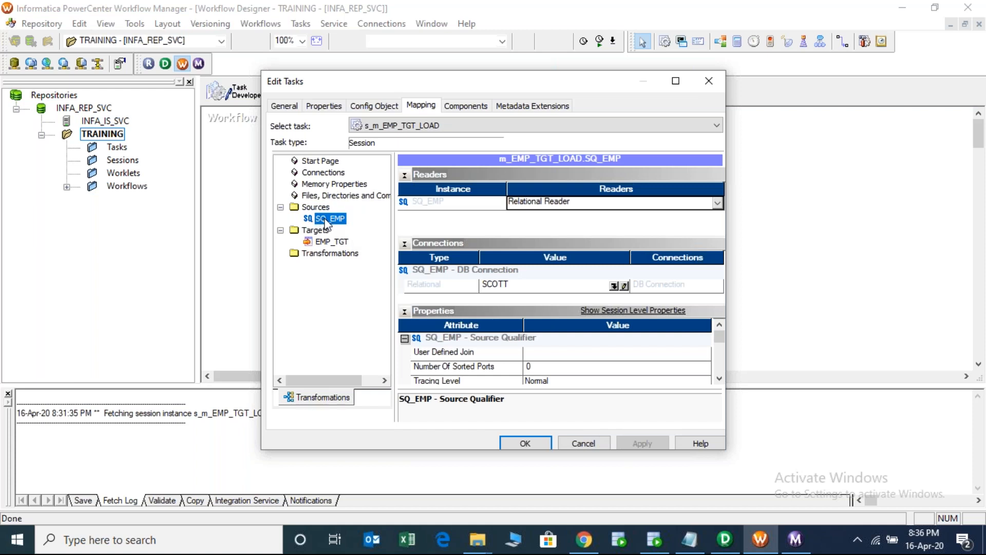
click(724, 539)
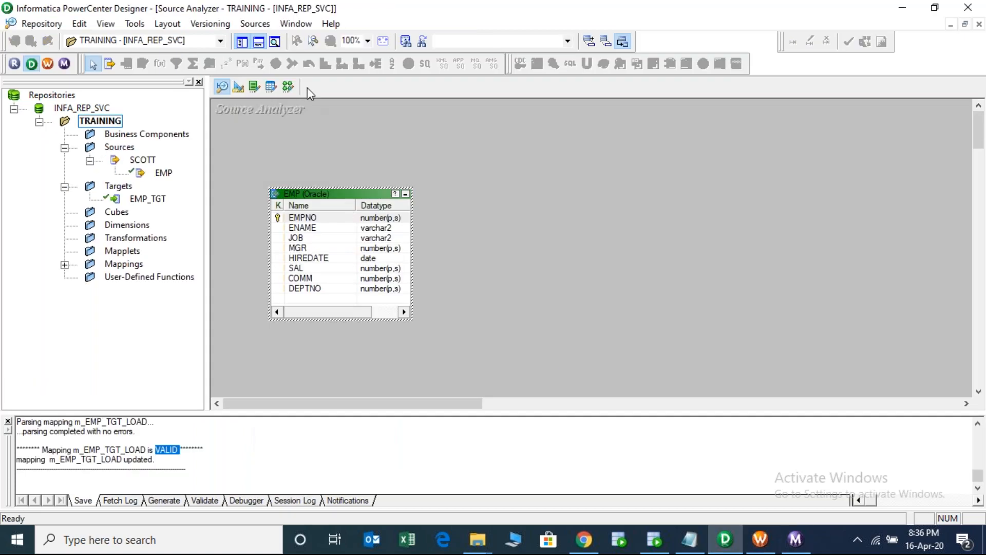
- Show m_EMP_TGT_LOAD in Mapping Designer and inspect the EMP source and SQ_EMP qualifier
click(288, 86)
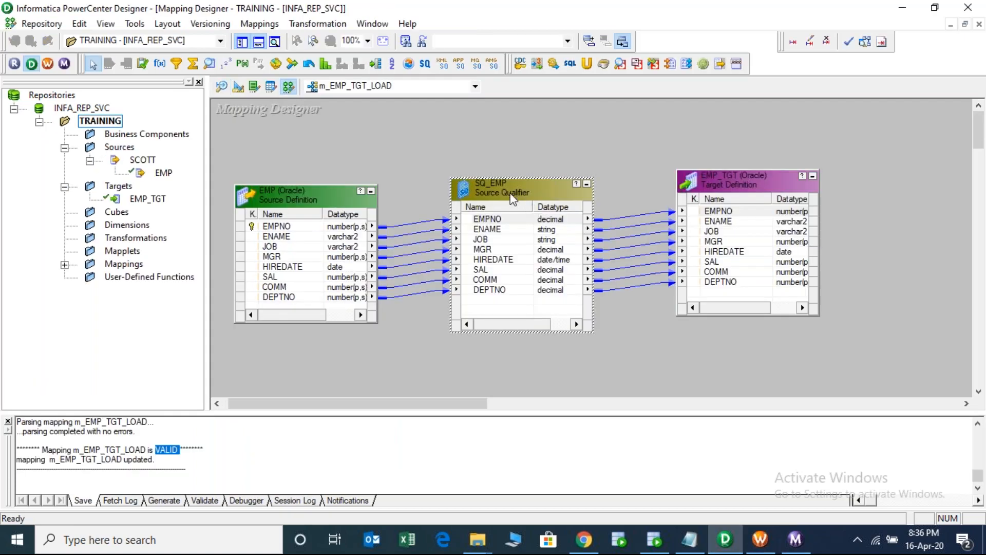
click(496, 194)
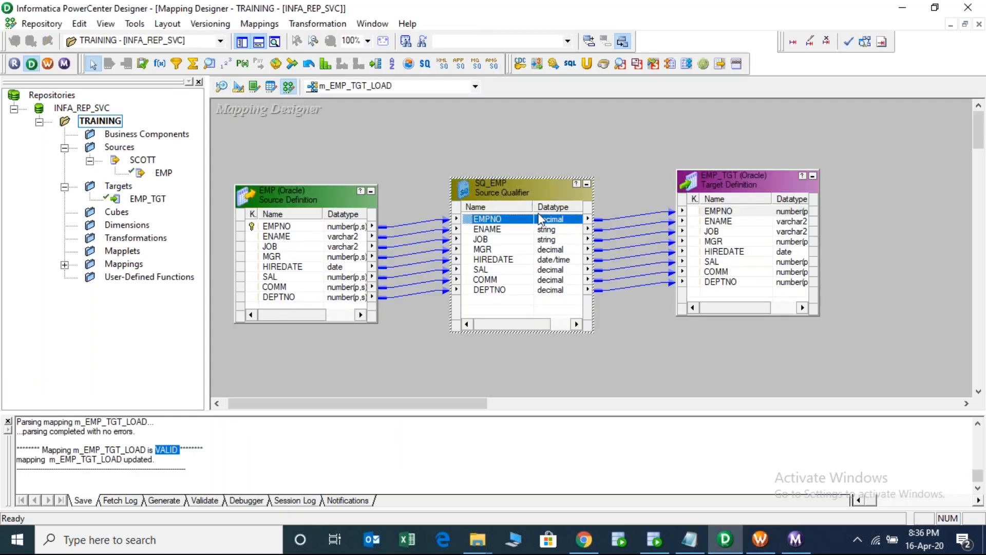
click(286, 192)
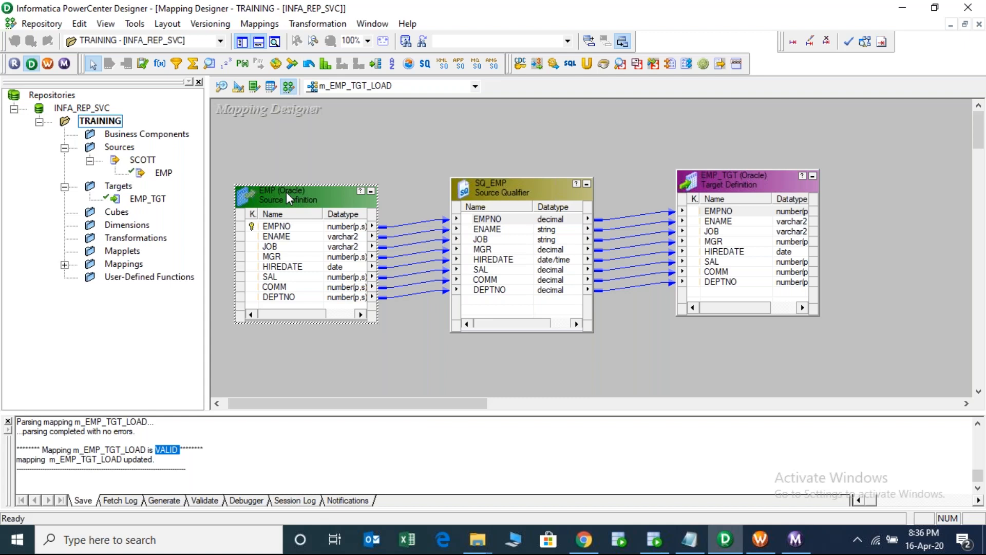
click(521, 183)
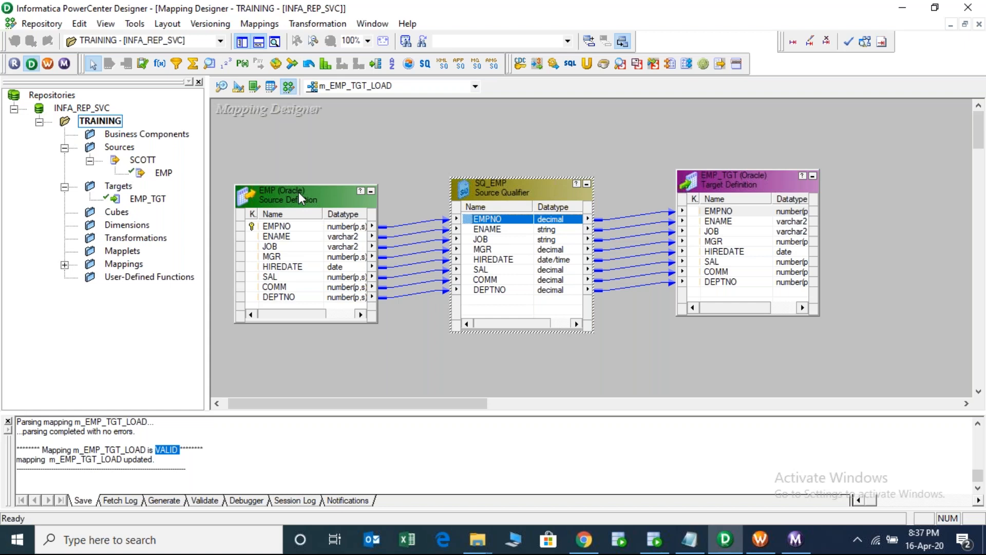
click(298, 192)
click(530, 184)
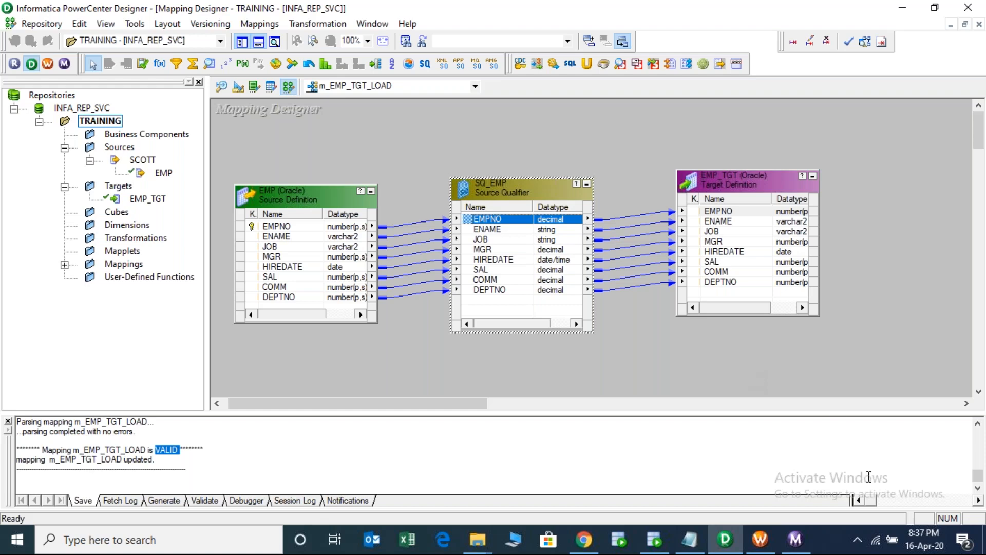
- In Workflow Monitor, fetch the session log for the s_m_EMP_TGT_LOAD run with Get Session Log
click(796, 539)
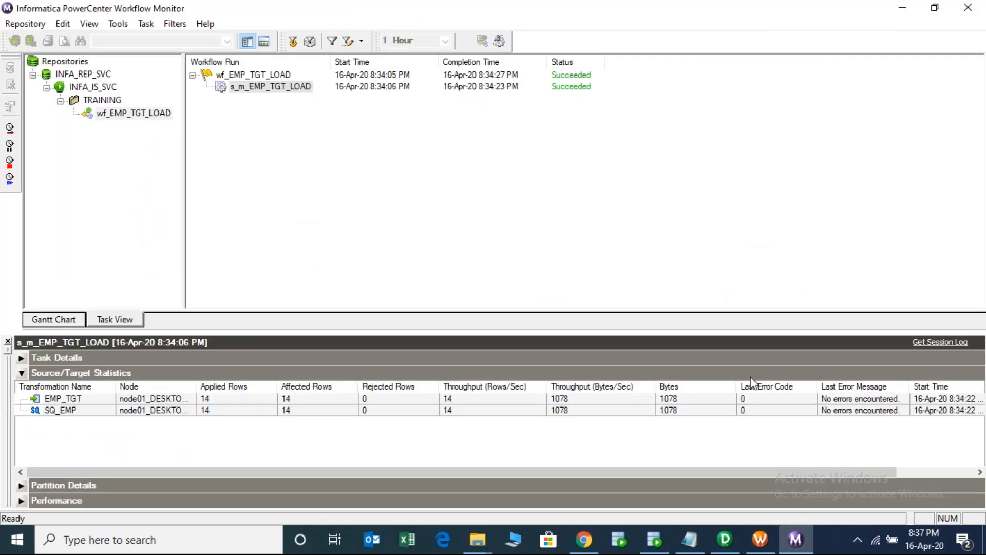
click(278, 90)
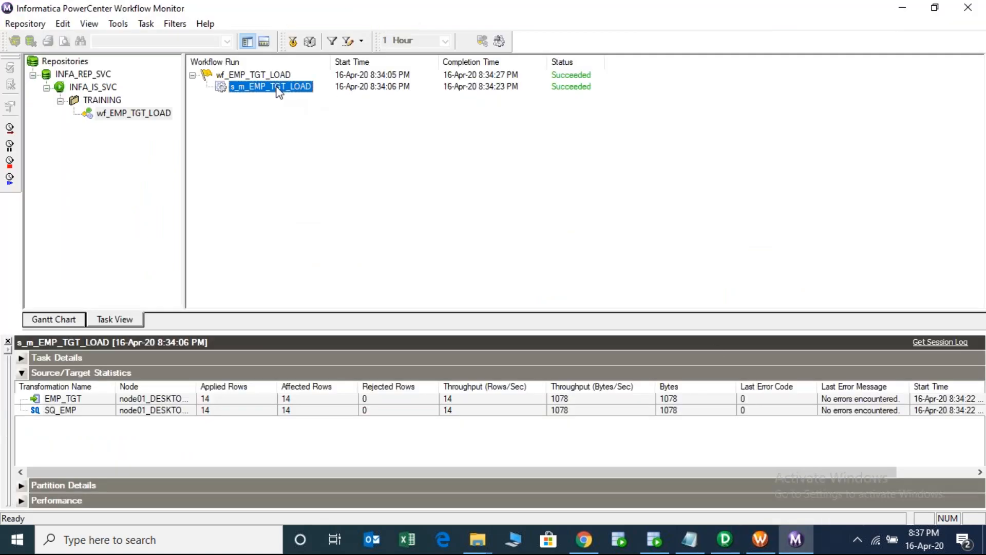
right_click(278, 92)
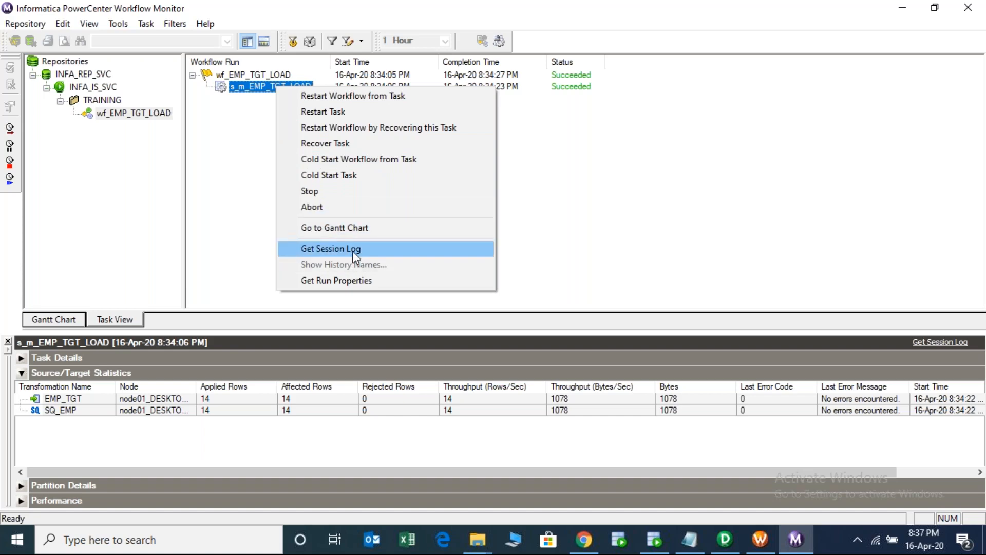
click(944, 343)
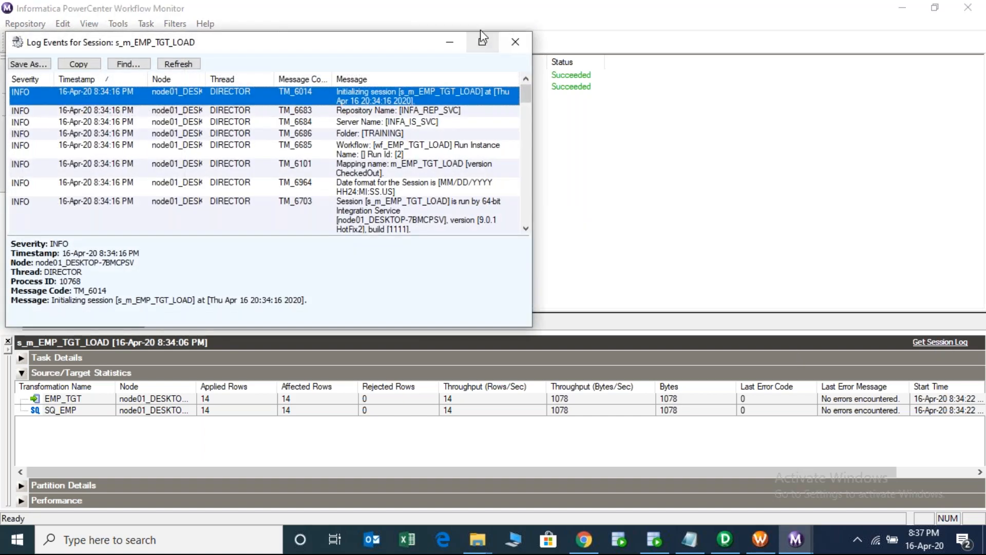
- Maximize the log and browse the server, folder, workflow and mapping name entries
click(480, 40)
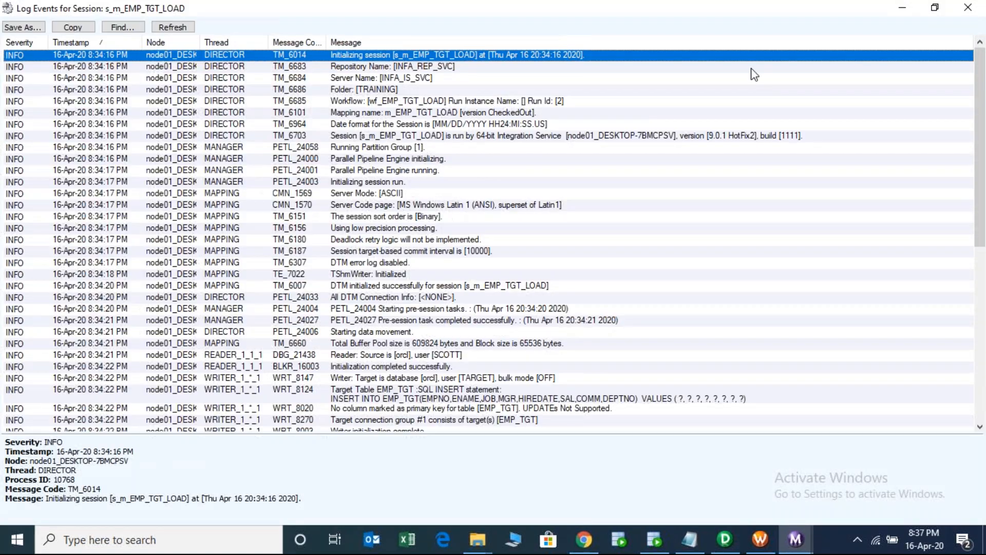
click(360, 68)
click(380, 80)
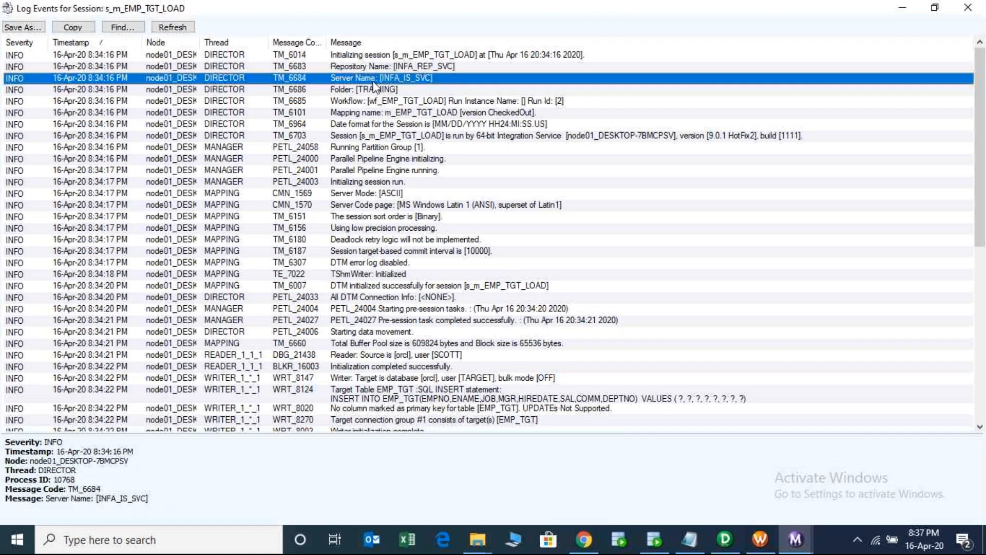
click(375, 92)
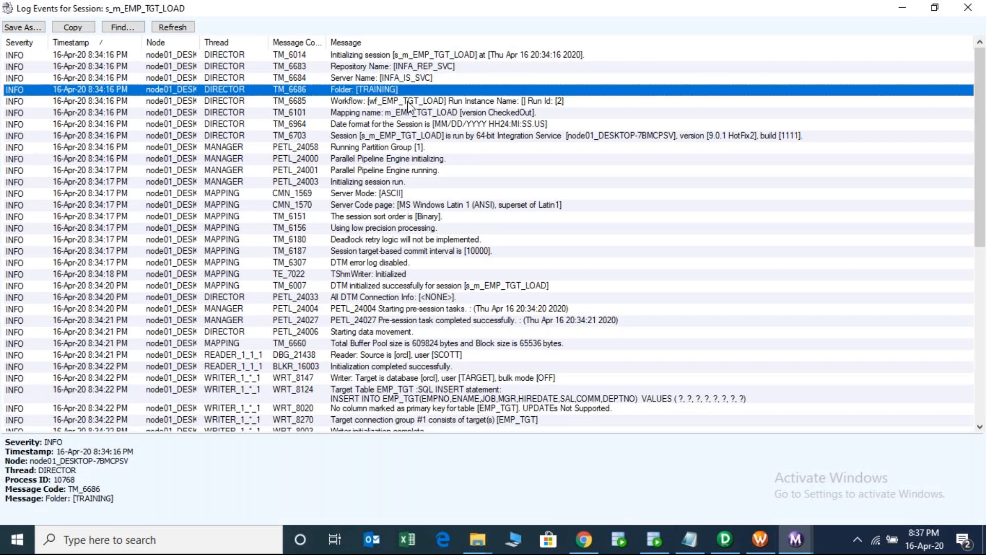
click(409, 101)
click(403, 113)
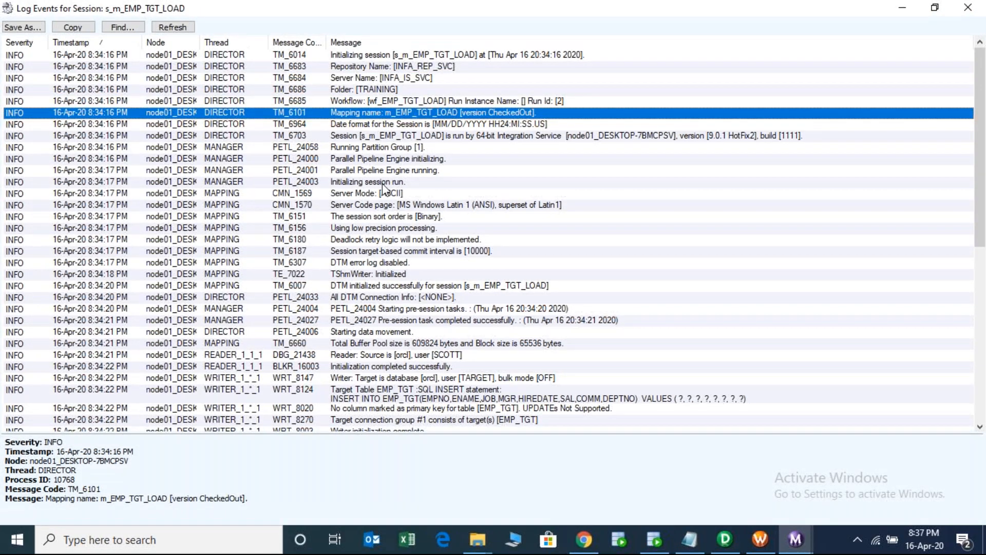
click(384, 183)
- Review the session completed, target load summary and pre-session task entries
key(Down)
key(Down)
key(Down)
key(Down)
key(Down)
key(Down)
key(Down)
key(Down)
key(Down)
key(Down)
key(Down)
key(Down)
key(Down)
key(Down)
key(Down)
key(Down)
key(Down)
key(Down)
key(Down)
key(Down)
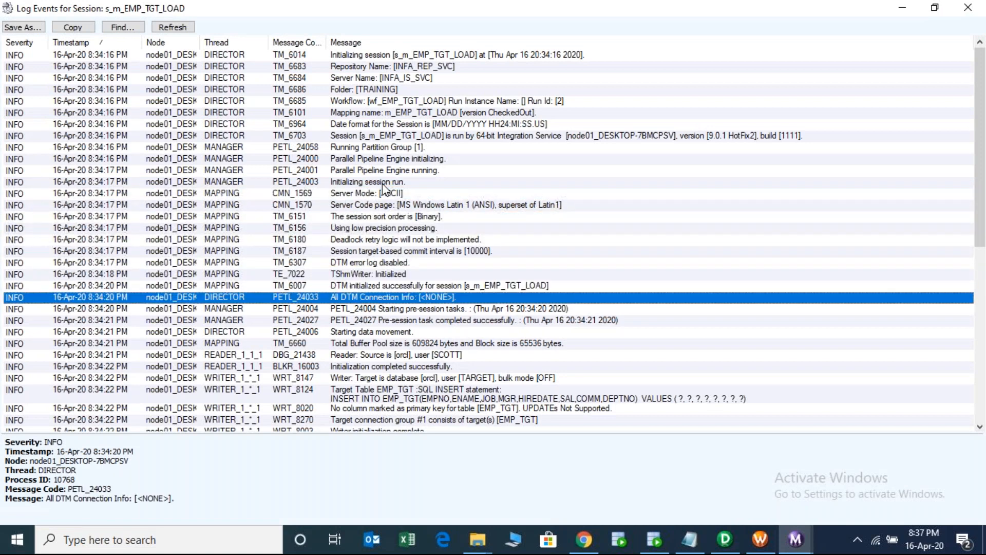
key(Down)
key(Down)
key(Down)
key(Down)
key(Down)
key(Down)
key(Down)
key(Down)
key(Down)
key(Down)
key(Down)
key(Down)
key(Down)
key(Down)
key(Down)
key(Down)
key(Down)
key(Down)
key(Down)
key(Down)
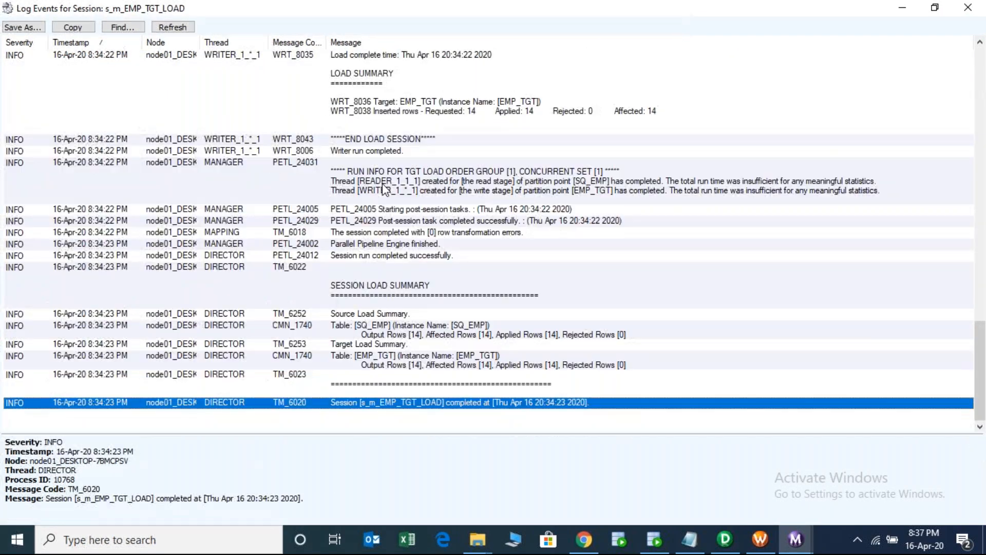
key(Up)
key(Up)
key(Down)
key(Down)
key(Up)
key(Up)
key(Up)
key(Up)
key(Up)
key(Up)
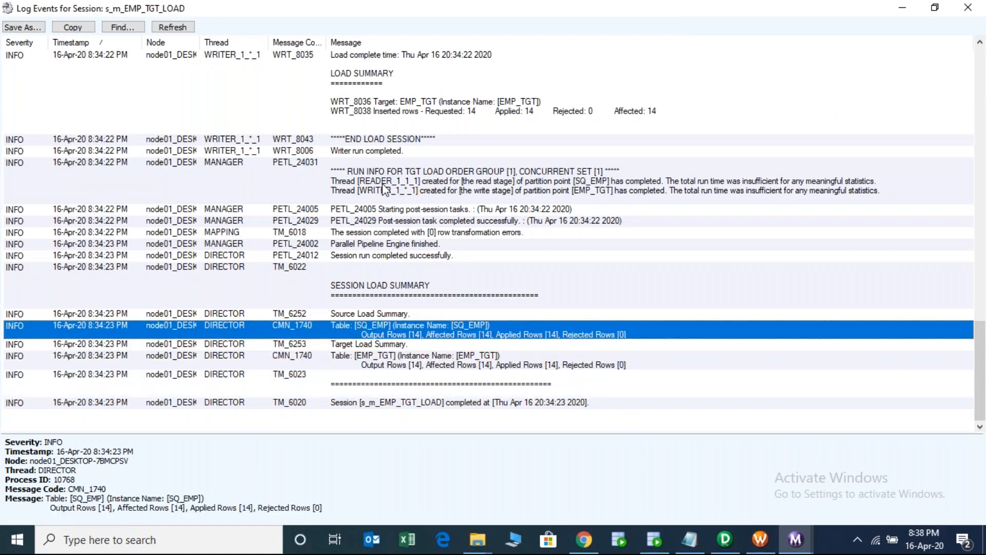
key(Up)
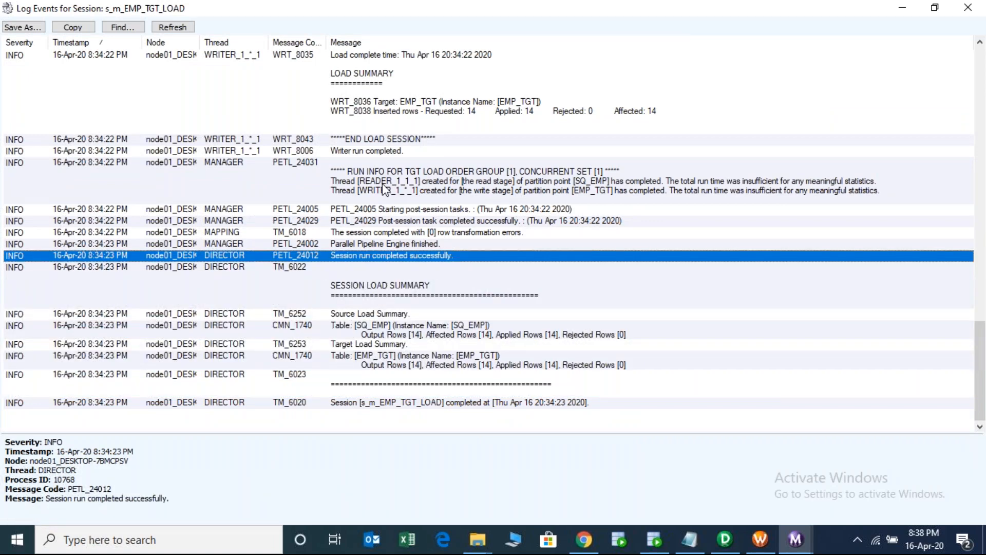
key(Up)
key(Up)
key(Up)
key(Up)
key(Up)
key(Up)
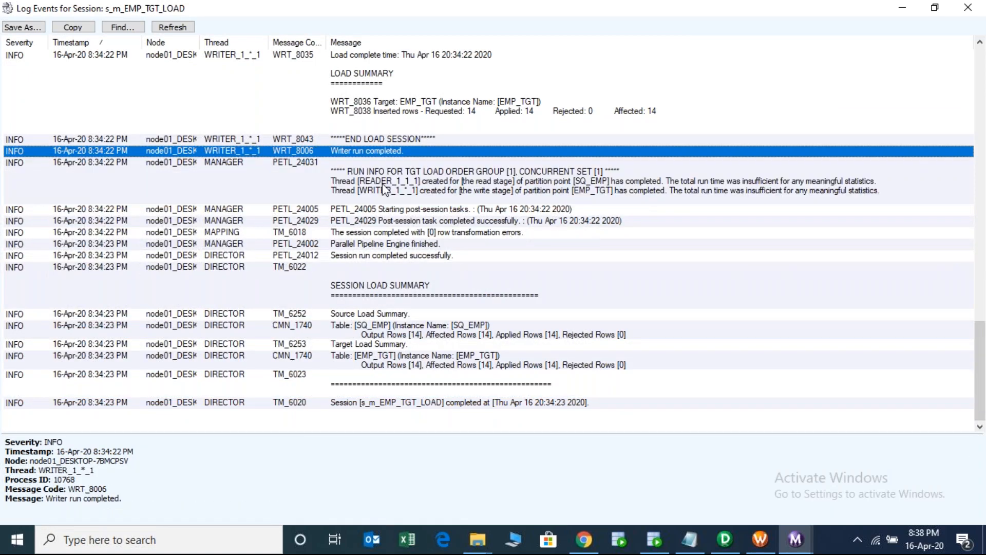
key(Up)
key(Up)
key(Up)
key(Up)
key(Up)
key(Up)
key(Up)
key(Up)
key(Up)
key(Up)
key(Up)
key(Up)
key(Up)
key(Up)
key(Up)
key(Up)
key(Up)
key(Up)
key(Up)
key(Up)
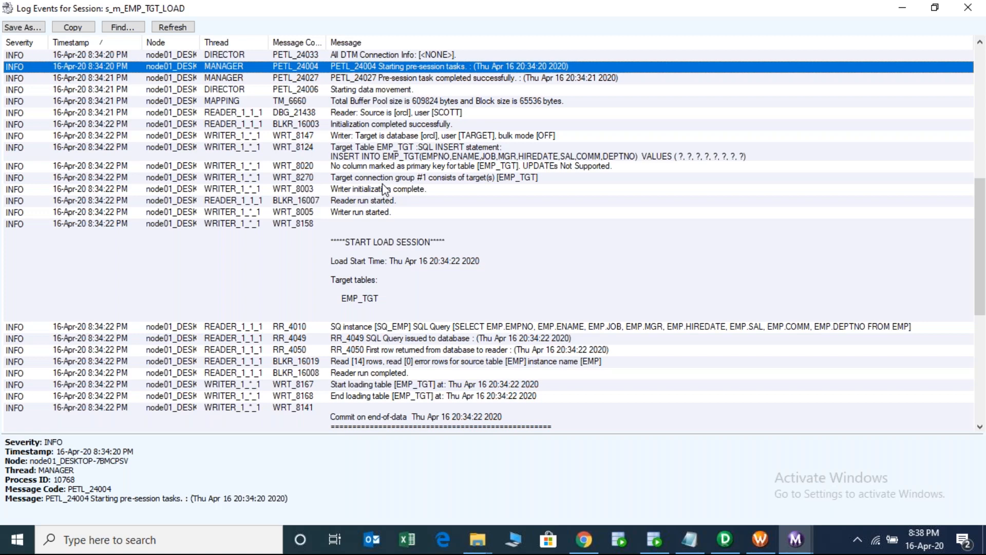
key(Up)
key(Up)
key(Up)
key(Up)
key(Up)
key(Up)
key(Up)
key(Up)
key(Up)
key(Up)
key(Up)
key(Up)
key(Up)
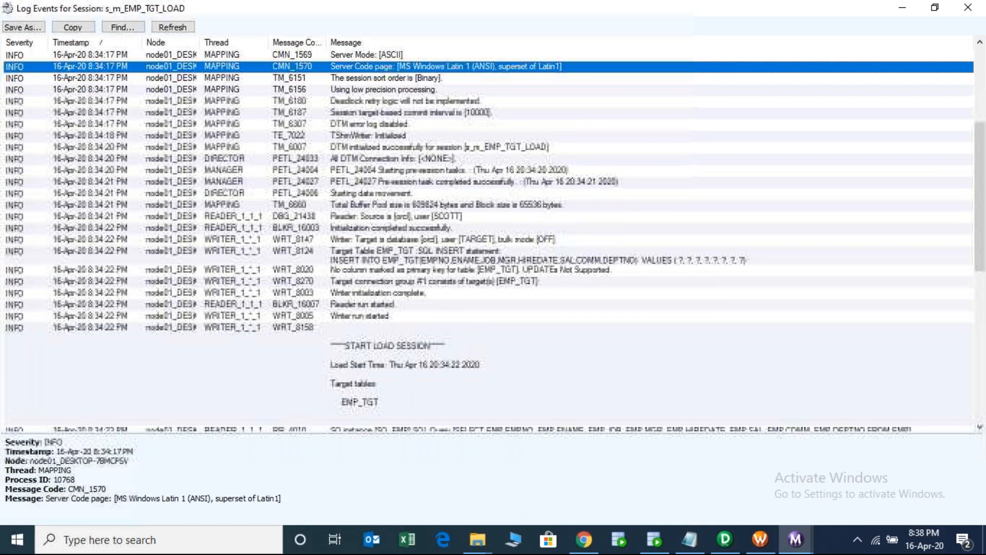
key(Up)
key(Up)
key(Down)
key(Down)
key(Down)
key(Down)
key(Down)
key(Down)
key(Down)
key(Down)
key(Down)
key(Down)
key(Down)
key(Down)
key(Down)
key(Down)
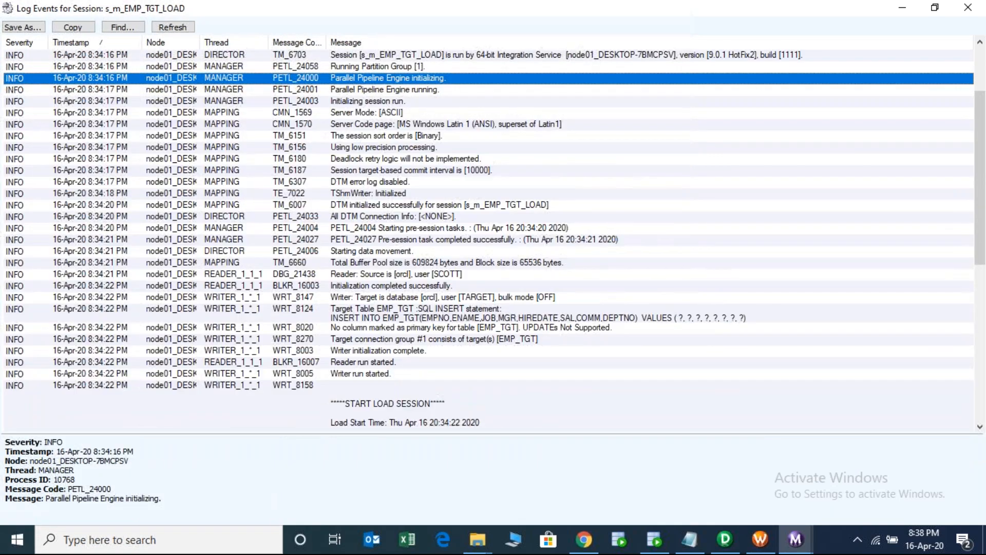
key(Down)
key(Down)
key(Down)
key(Down)
key(Down)
key(Down)
key(Down)
key(Down)
key(Down)
key(Down)
key(Down)
key(Down)
key(Down)
key(Down)
key(Down)
key(Down)
key(Down)
key(Down)
key(Down)
key(Down)
- Check the rows read from EMP and select the RR_4010 SELECT query text
key(Up)
key(Up)
key(Up)
key(Up)
key(Up)
key(Up)
key(Up)
key(Up)
key(Up)
key(Up)
key(Up)
key(Up)
key(Up)
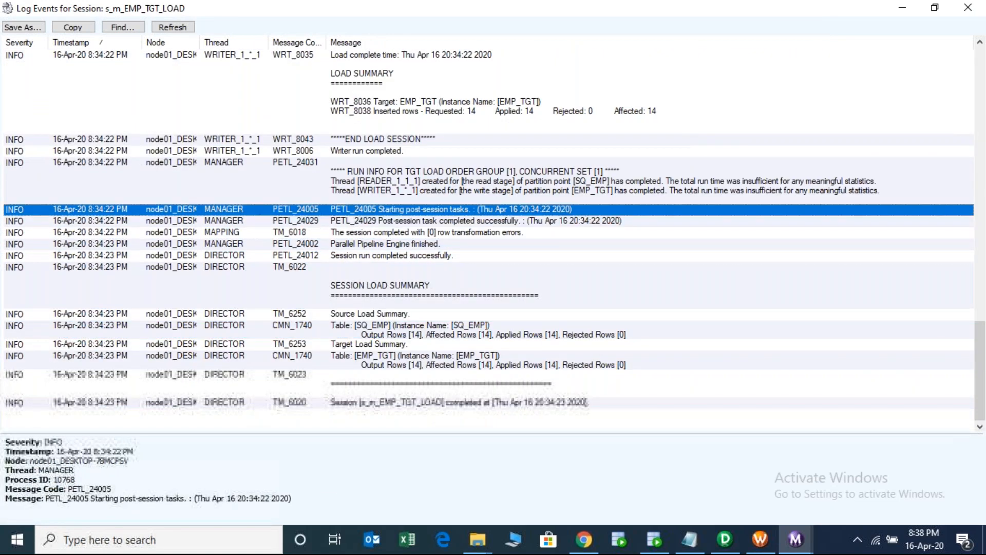
key(Up)
key(Up)
key(Up)
key(Up)
key(Up)
key(Up)
key(Up)
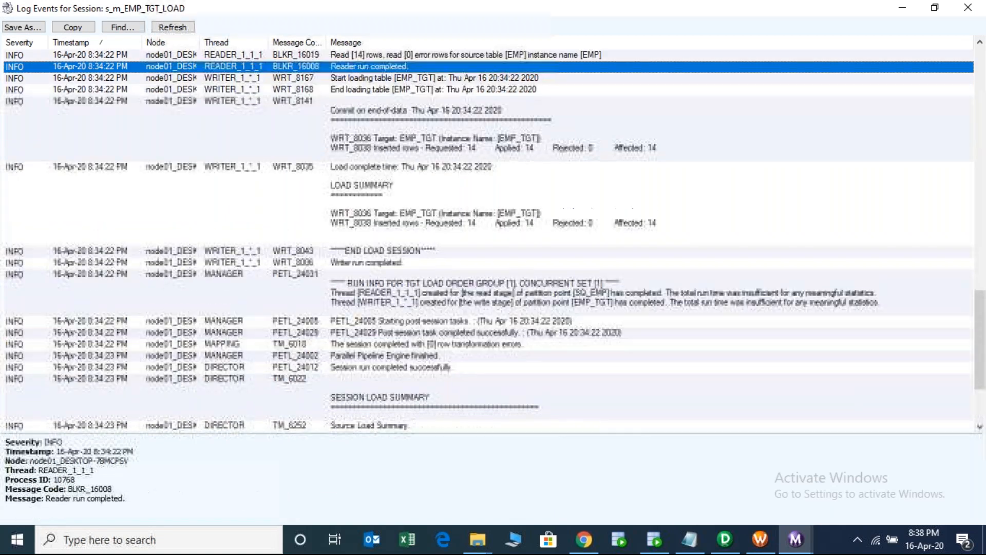
key(Up)
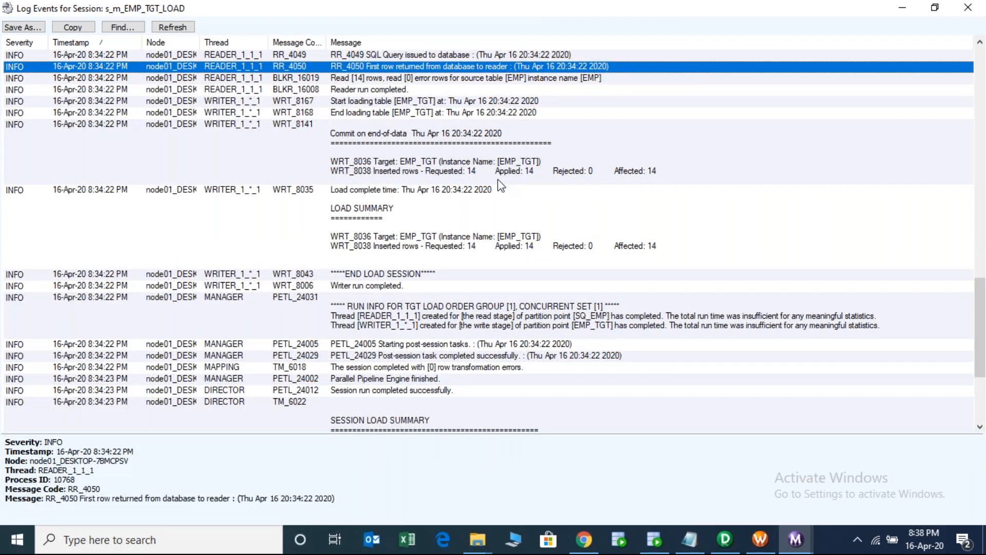
key(Up)
key(Up)
key(Up)
click(534, 170)
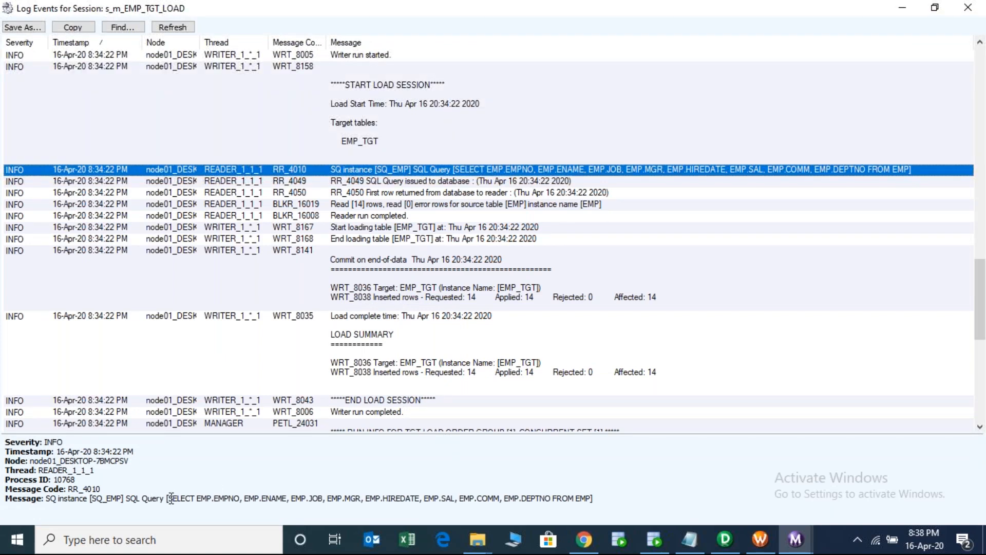
drag(171, 498, 594, 497)
key(ctrl+c)
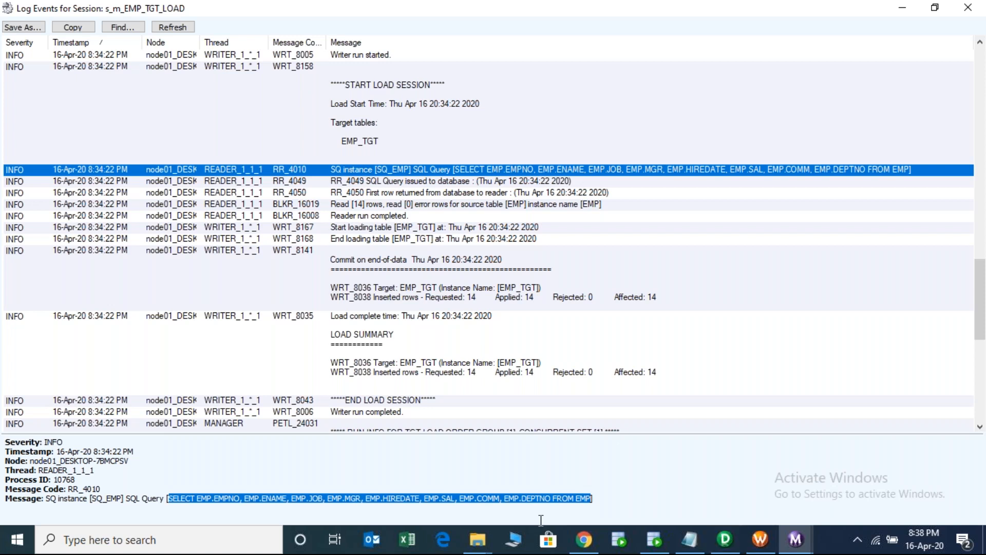
- Paste the SQ_EMP SELECT query into the SCOTT worksheet, add ';', and run it to get 14 rows
click(654, 539)
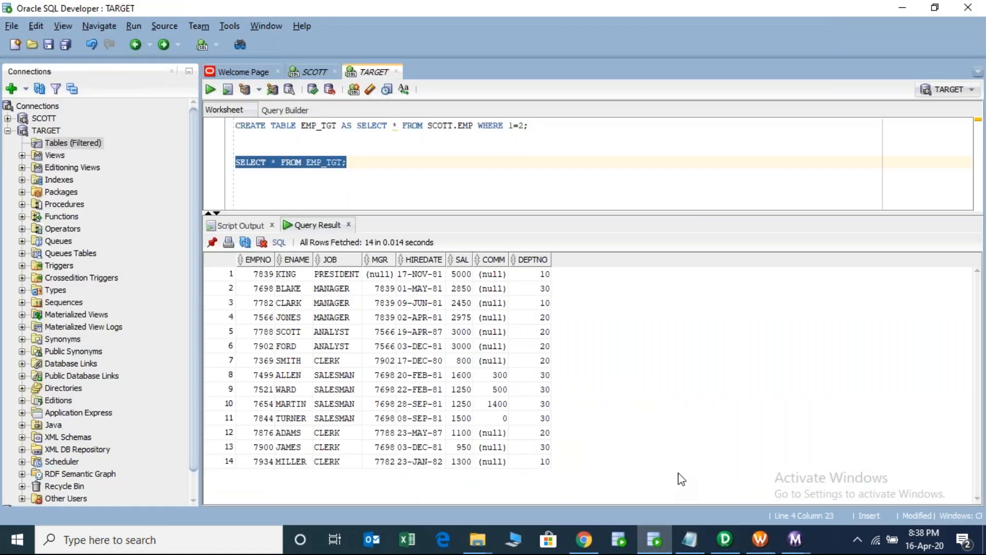
click(322, 75)
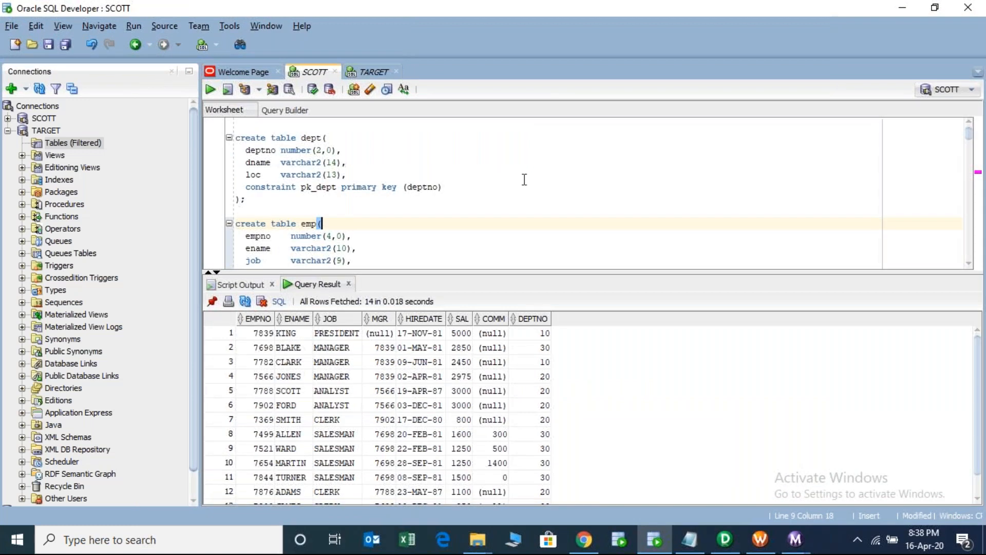
key(Up)
key(Down)
key(Down)
key(Down)
key(Down)
key(Down)
key(Down)
key(Down)
key(Down)
key(Down)
key(Down)
key(Down)
key(Down)
key(Down)
key(Down)
key(Down)
key(Down)
key(Down)
key(Down)
key(Down)
key(Down)
key(Down)
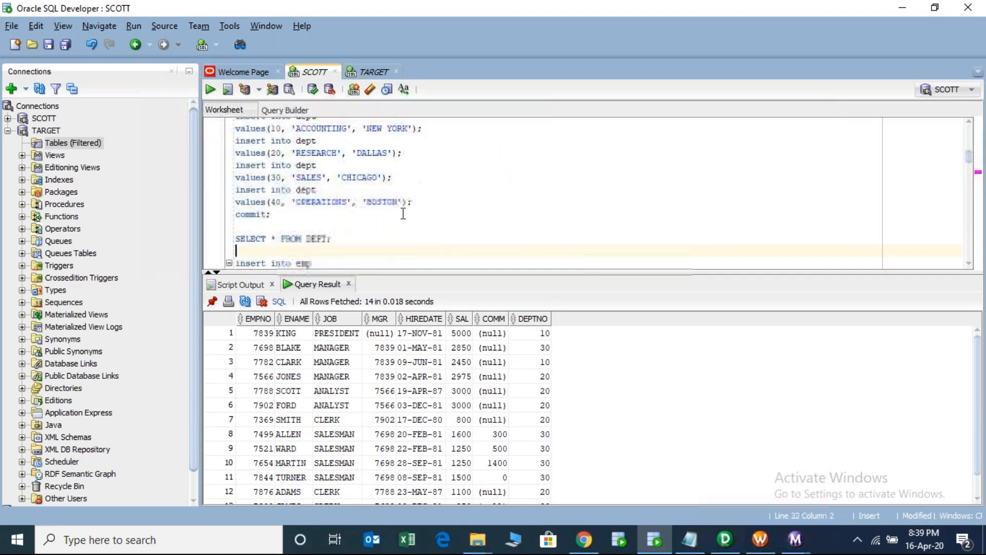
key(Down)
key(Down)
key(Down)
key(Down)
key(Down)
key(Down)
key(Down)
key(Down)
key(Down)
key(Down)
key(Down)
key(Down)
key(Down)
key(Down)
key(Down)
key(Down)
key(Down)
key(Down)
key(Down)
key(Down)
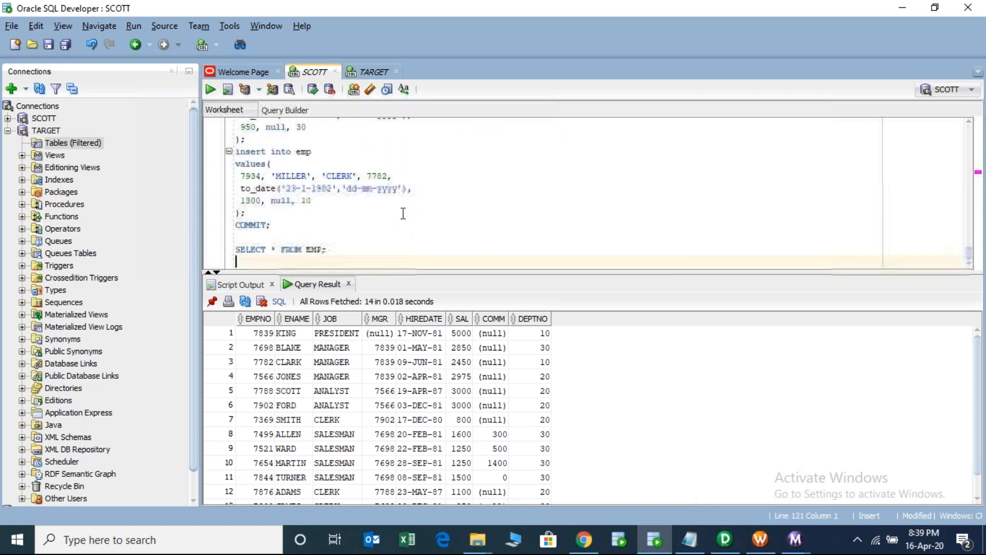
key(Return)
key(Return)
key(Return)
key(Return)
key(Return)
key(Up)
key(Up)
key(Up)
key(ctrl+v)
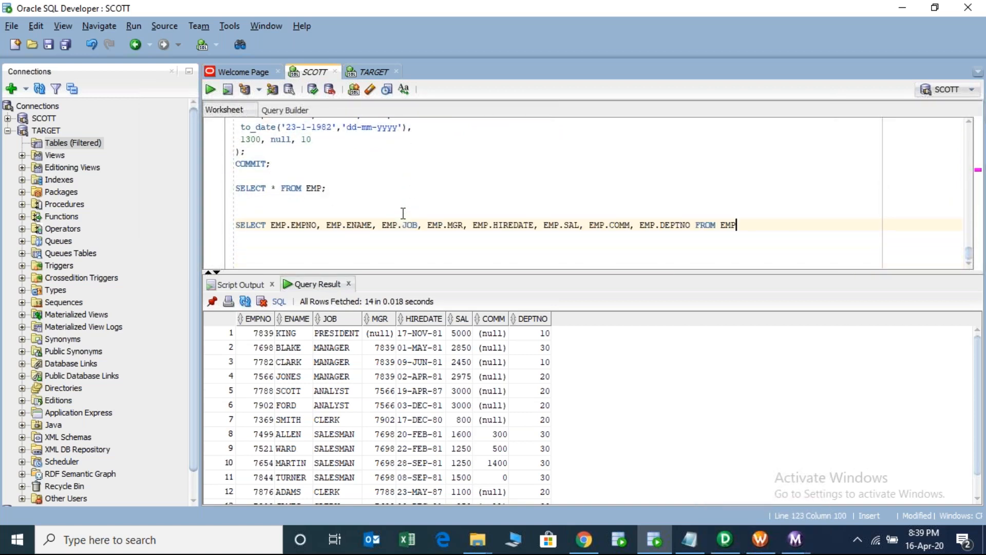
text(;)
key(ctrl+Return)
drag(504, 262, 504, 251)
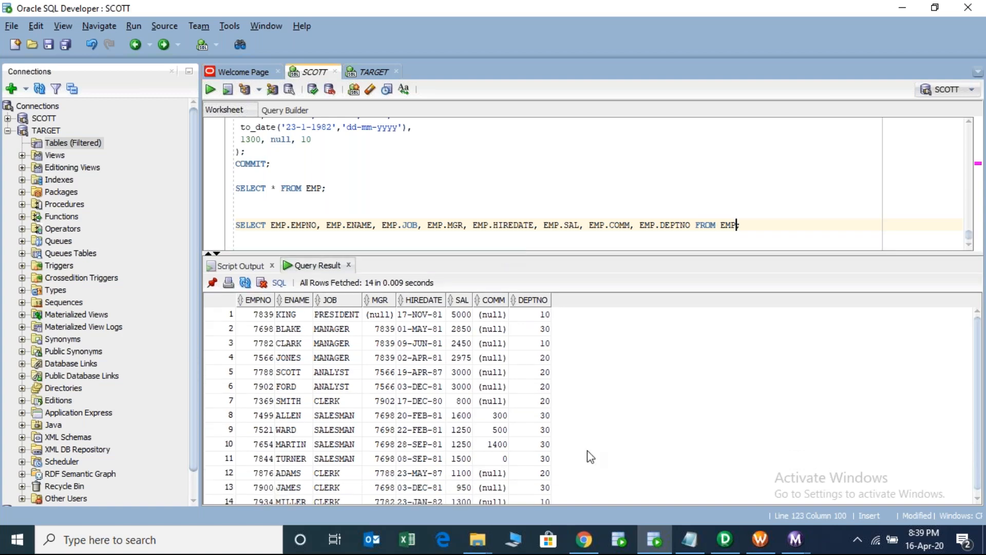
- In Designer, select the SQ_EMP–EMP_TGT links, move EMP_TGT right and pick its HIREDATE port
click(721, 542)
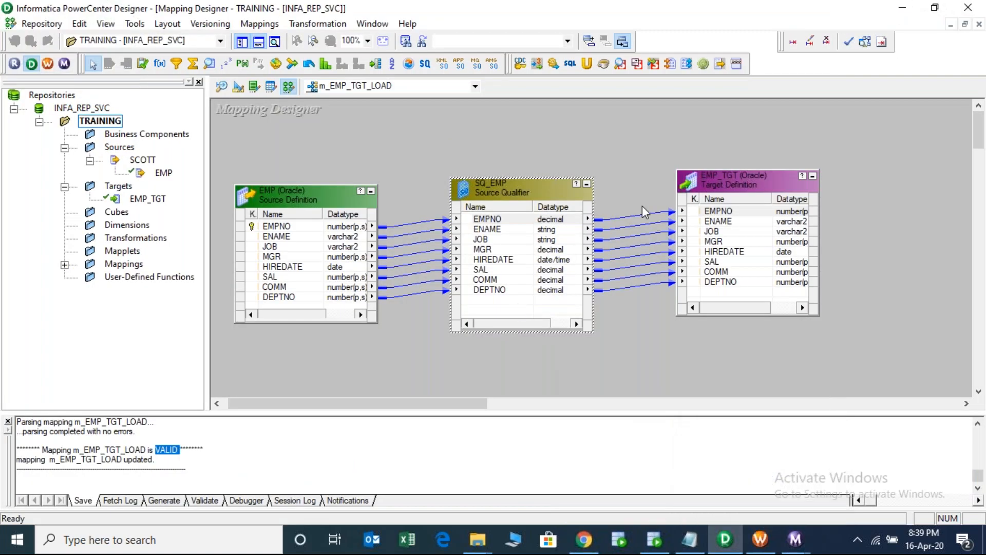
drag(640, 258, 648, 306)
click(630, 184)
drag(629, 273, 649, 309)
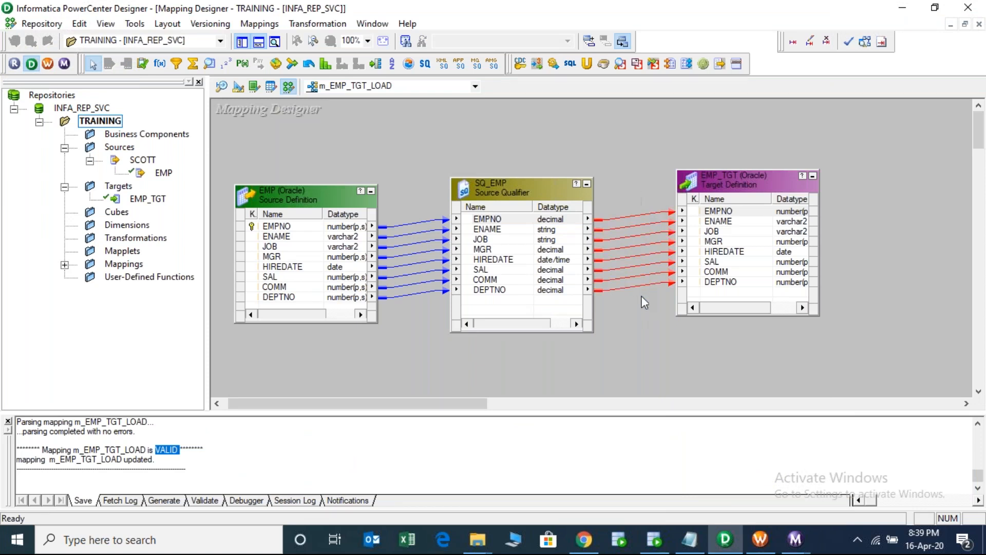
click(726, 182)
drag(725, 182, 778, 181)
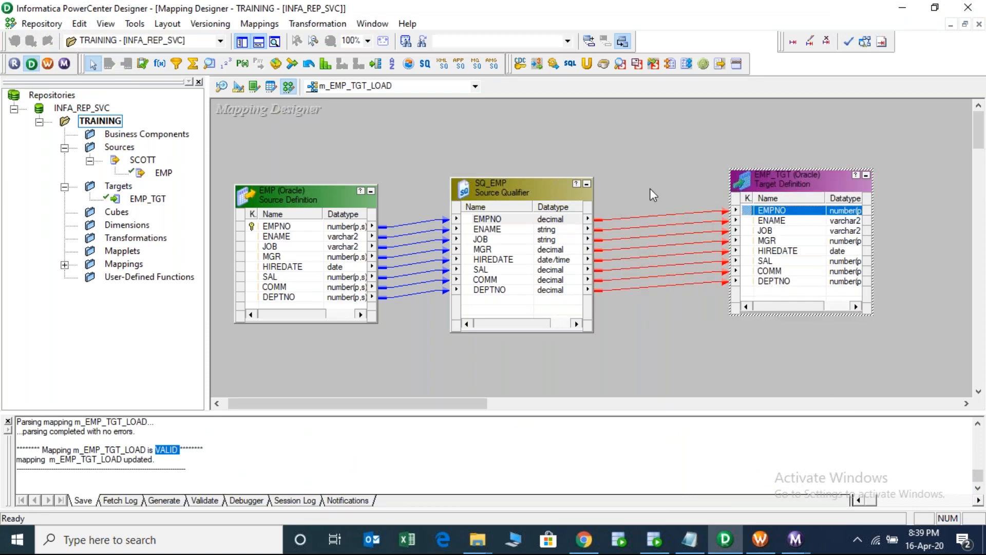
click(659, 199)
drag(657, 193, 689, 304)
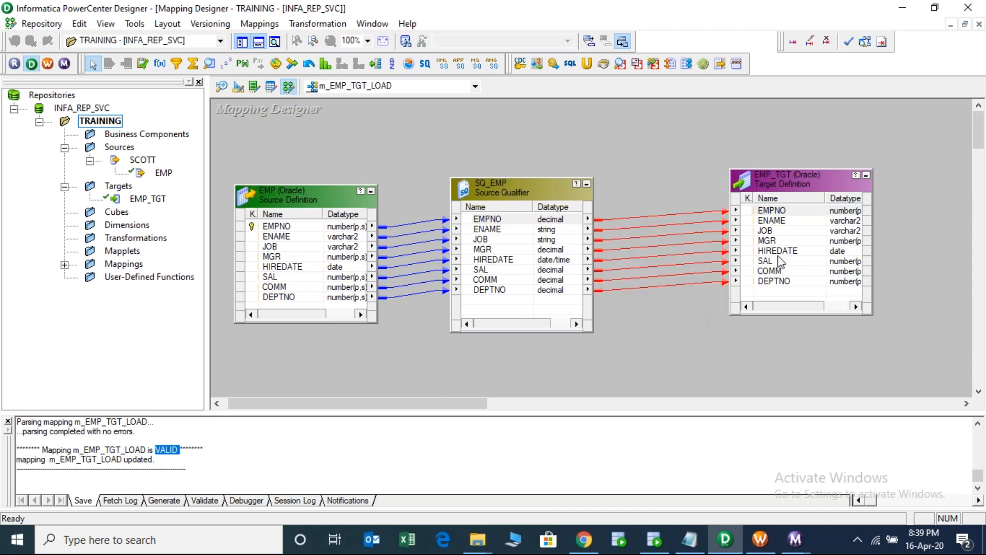
click(778, 250)
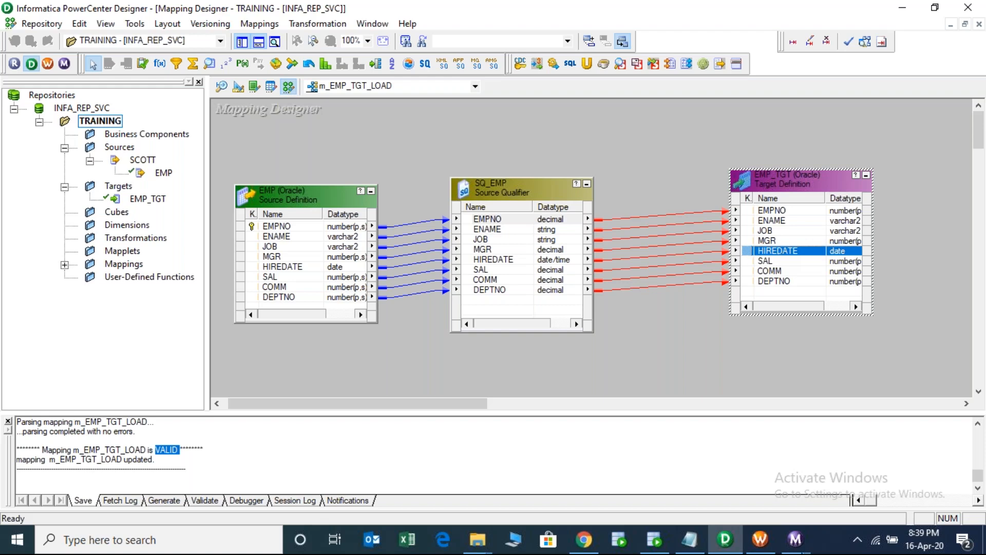
click(796, 544)
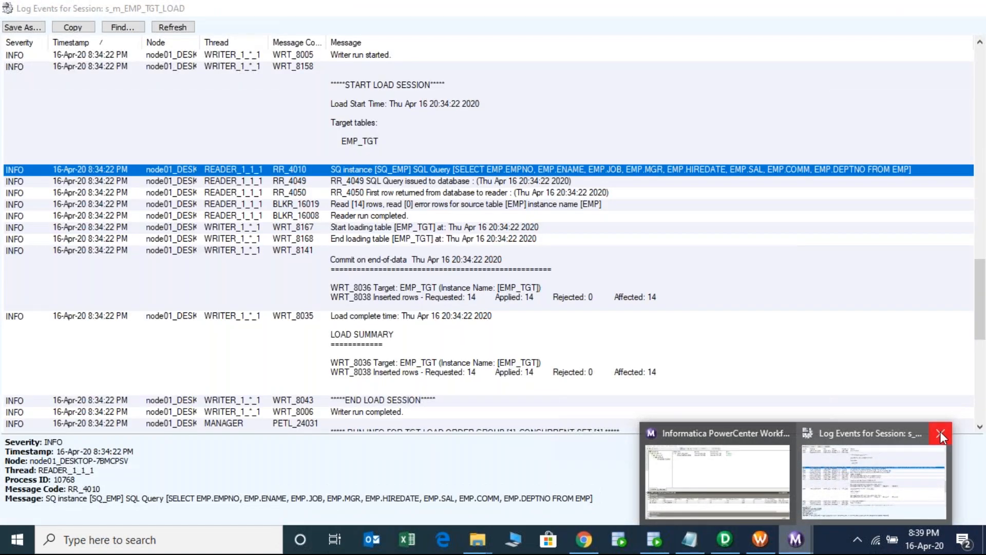
- Close the old log preview and check SQ_EMP and EMP_TGT statistics, each at 14 applied rows
click(940, 430)
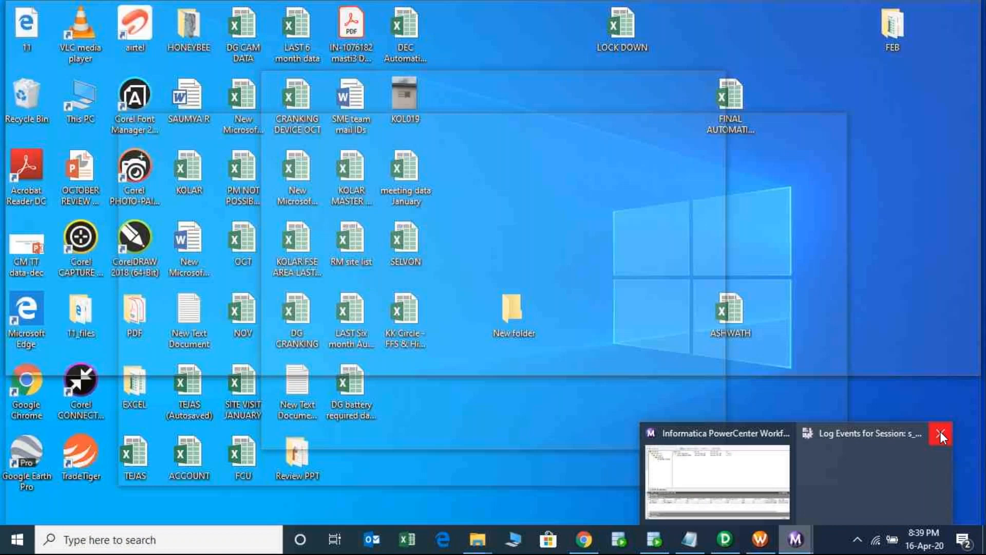
click(786, 469)
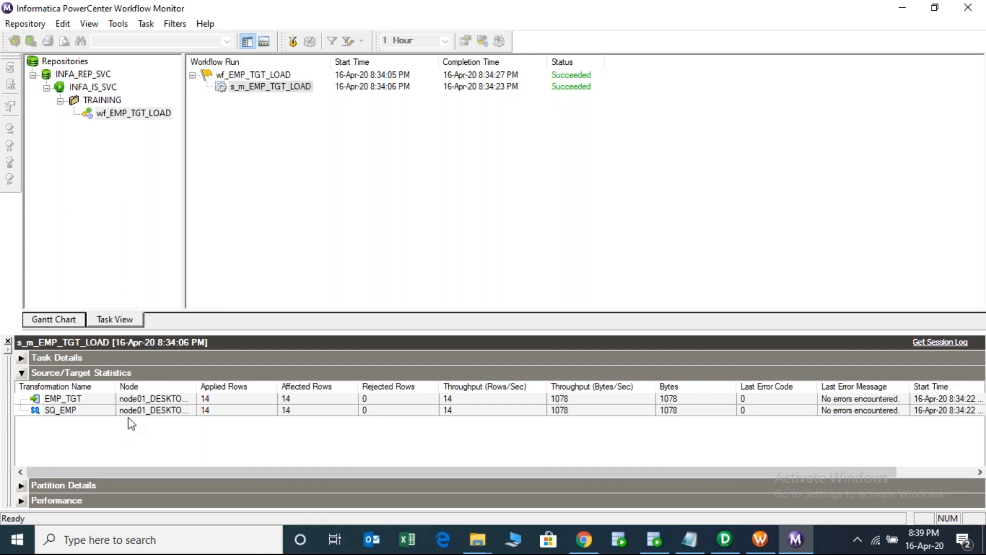
click(145, 412)
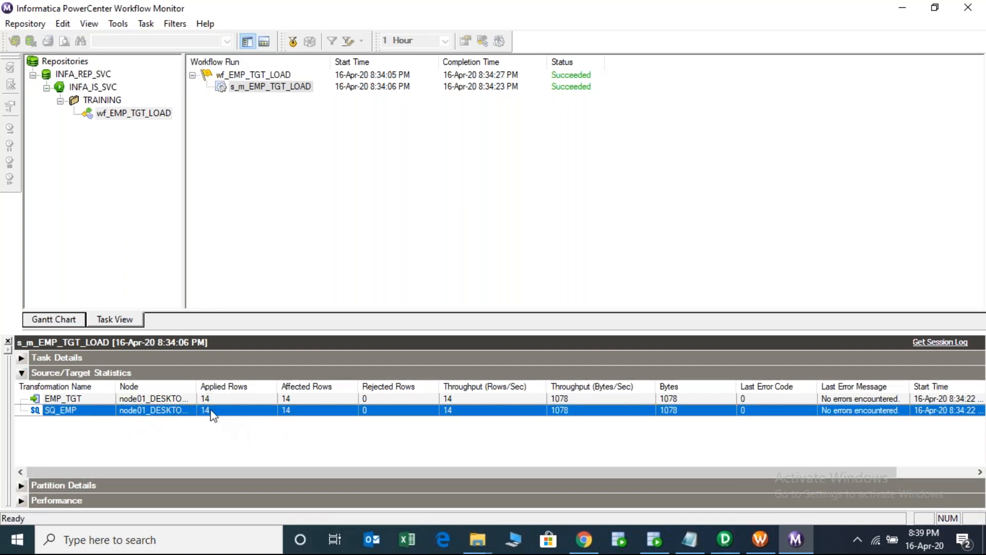
click(225, 399)
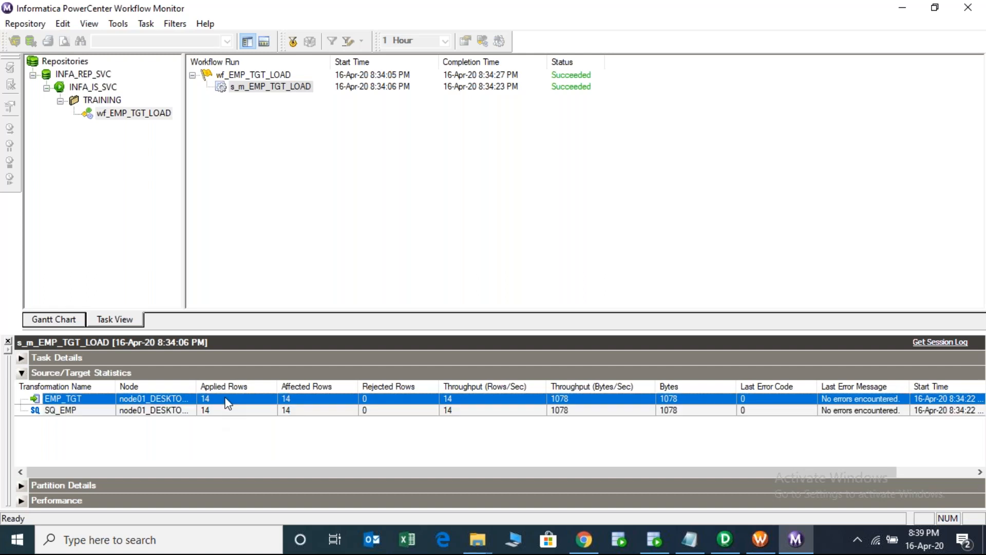
click(251, 89)
- Reopen the s_m_EMP_TGT_LOAD session log, enlarge it and view the source qualifier's SQL query
right_click(251, 92)
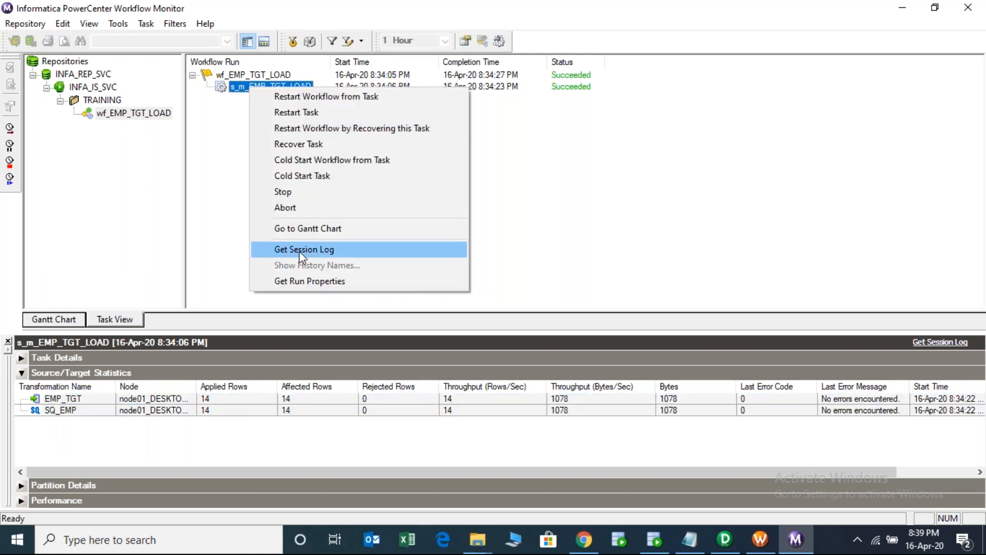
click(299, 250)
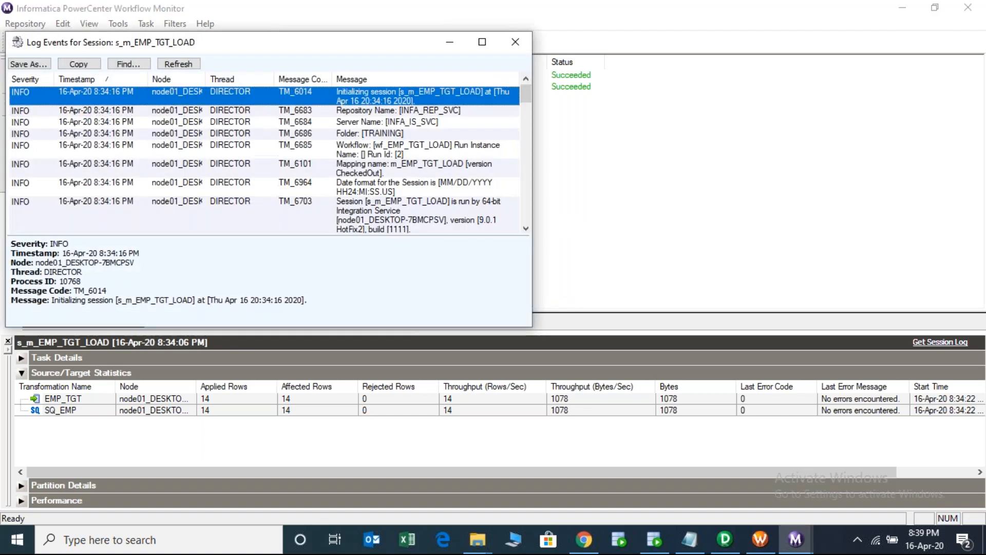
click(366, 113)
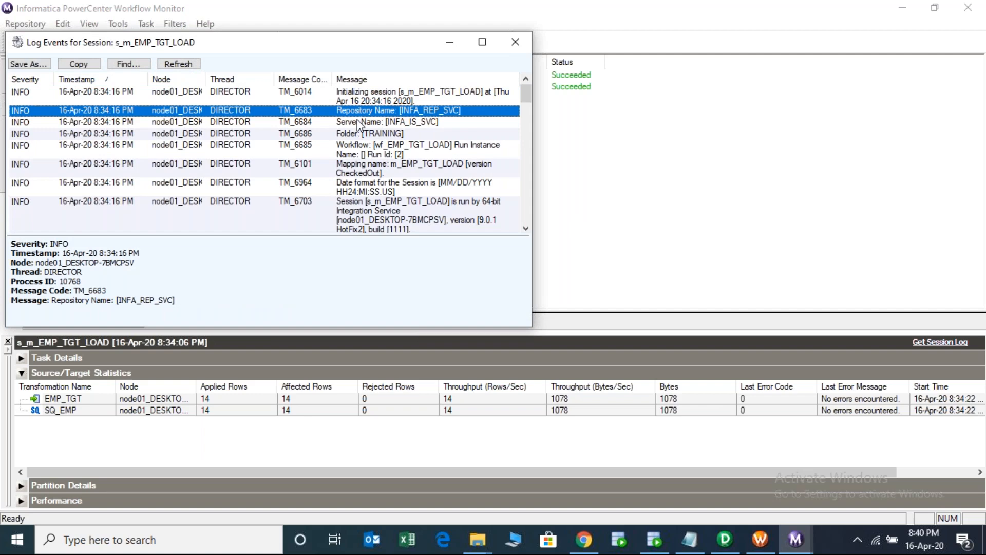
click(357, 121)
click(378, 135)
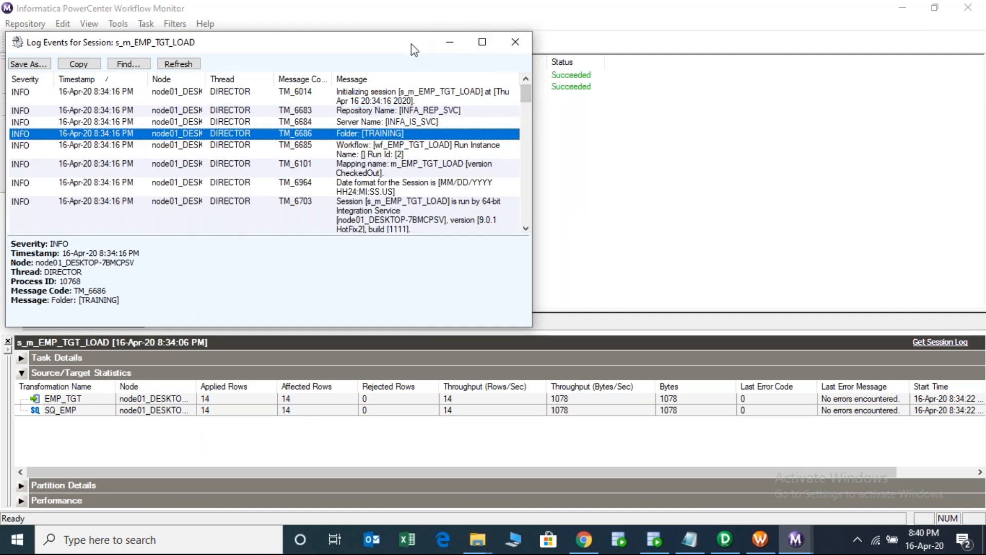
drag(419, 48, 528, 118)
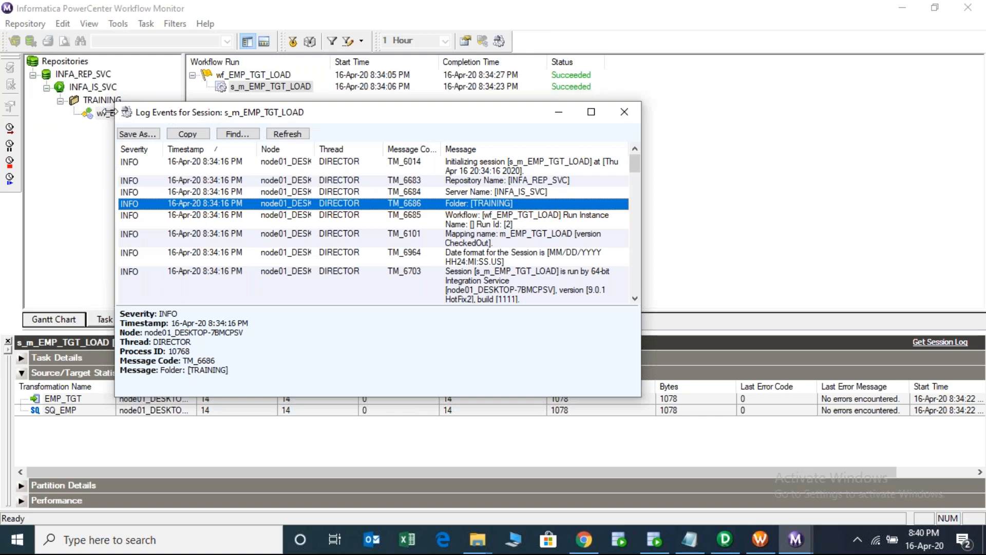
drag(116, 102, 66, 40)
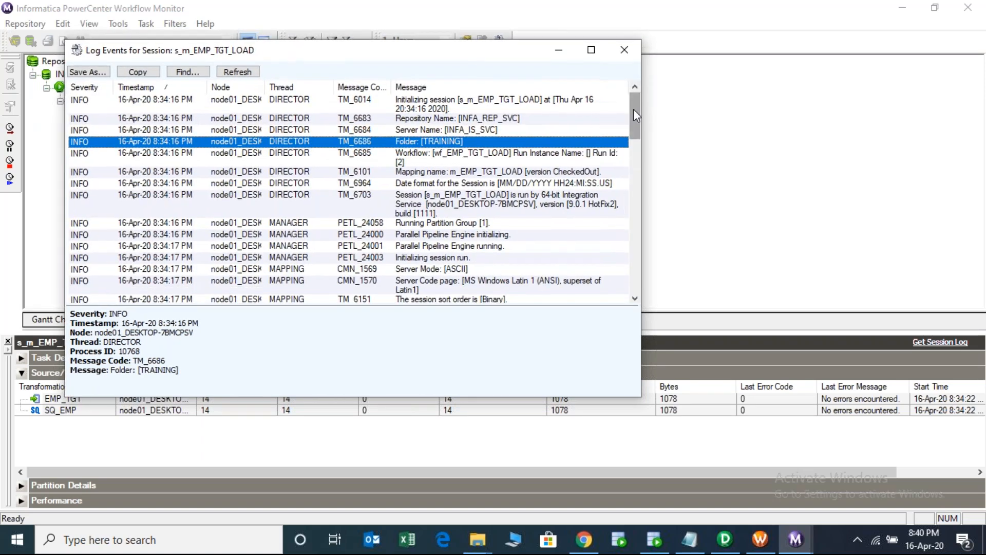
drag(633, 118, 629, 217)
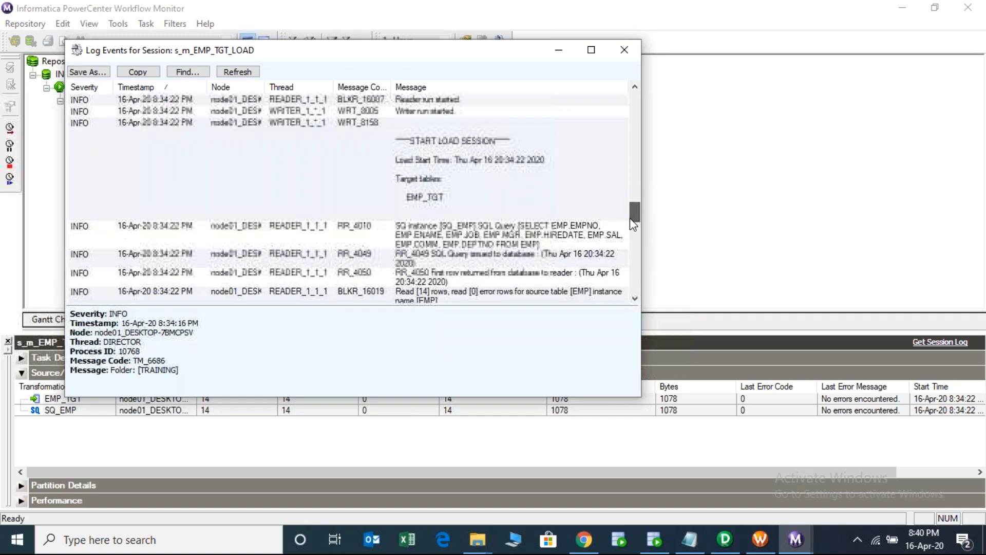
click(538, 234)
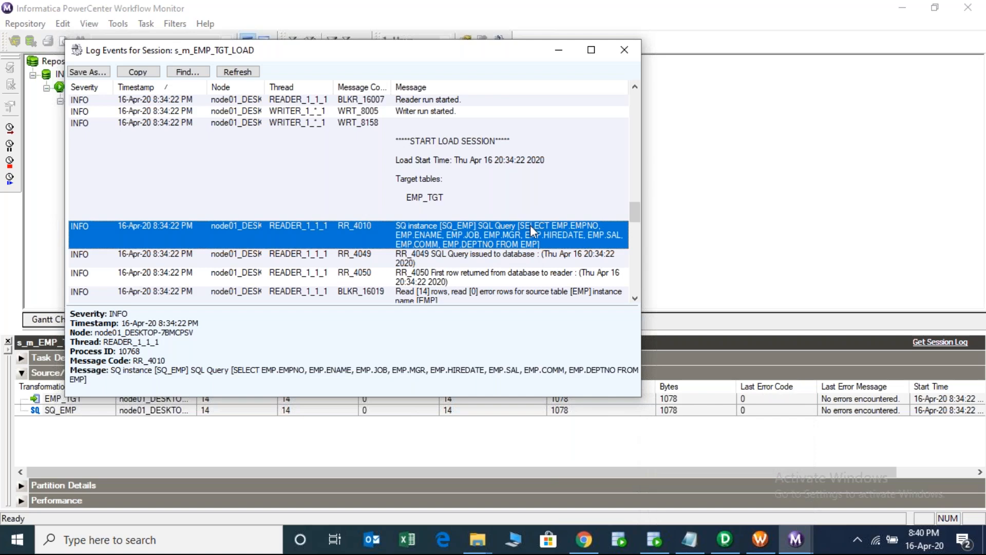
- Close the session log and return to the m_EMP_TGT_LOAD mapping in Designer
click(625, 50)
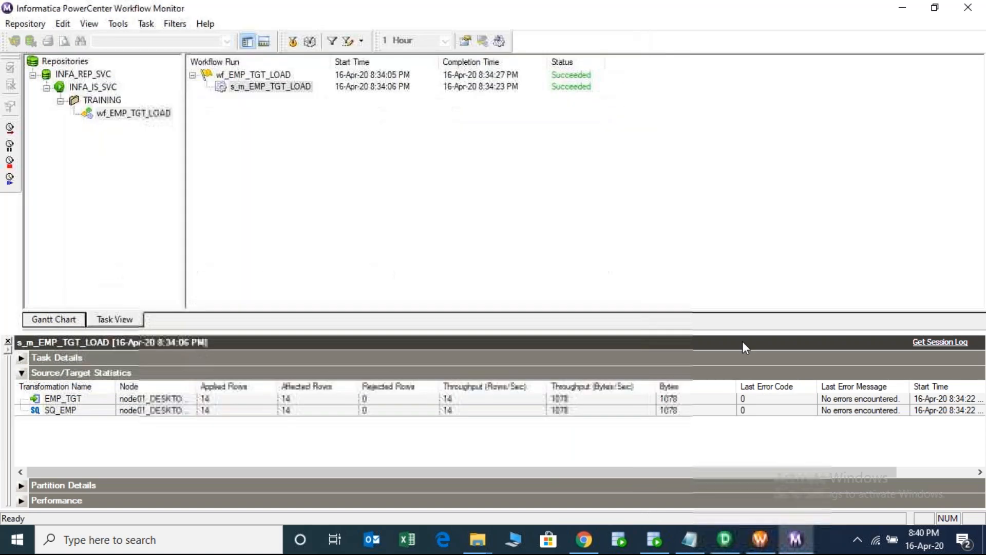
click(656, 539)
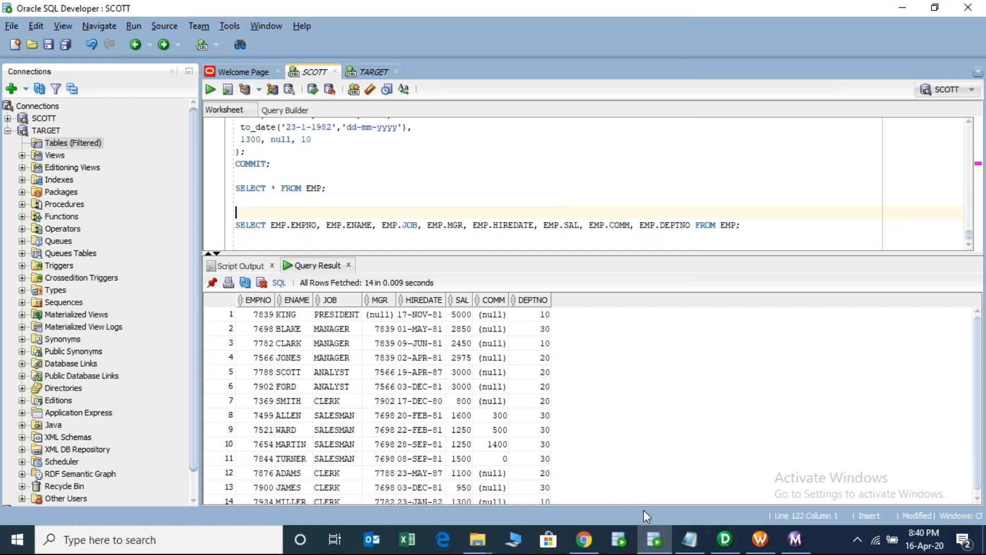
click(725, 539)
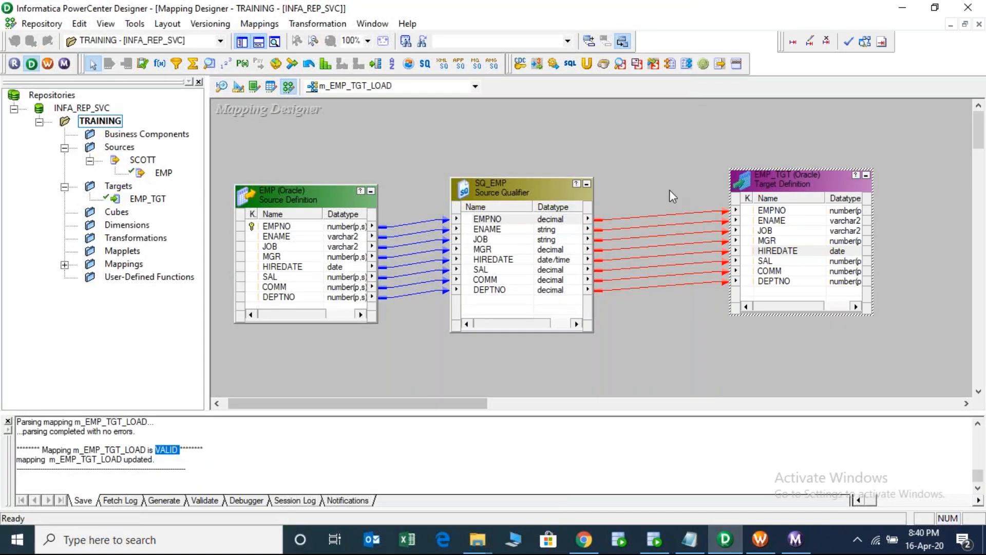
- Deselect the SQ_EMP–EMP_TGT links on the canvas and start Repository Manager from the toolbar
click(648, 186)
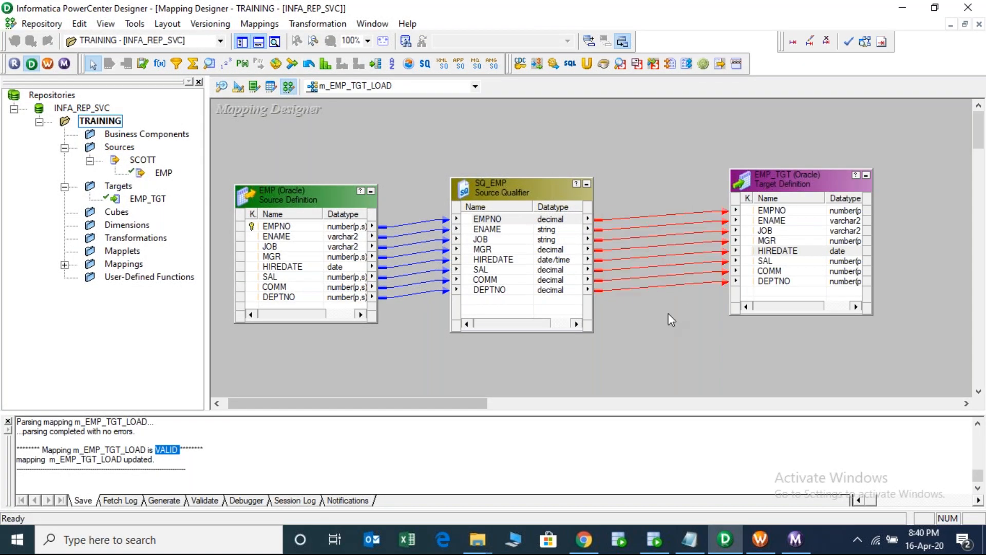
click(674, 180)
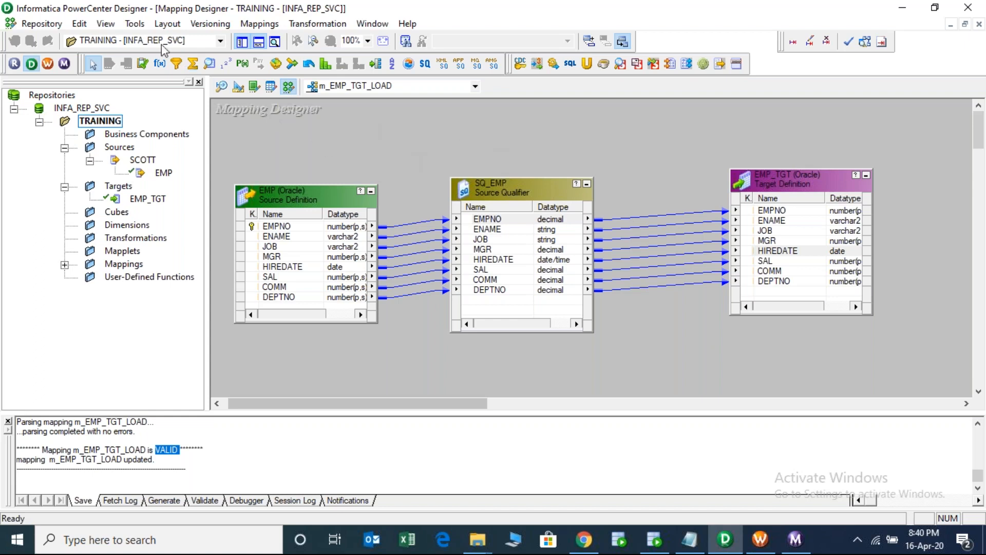
click(29, 66)
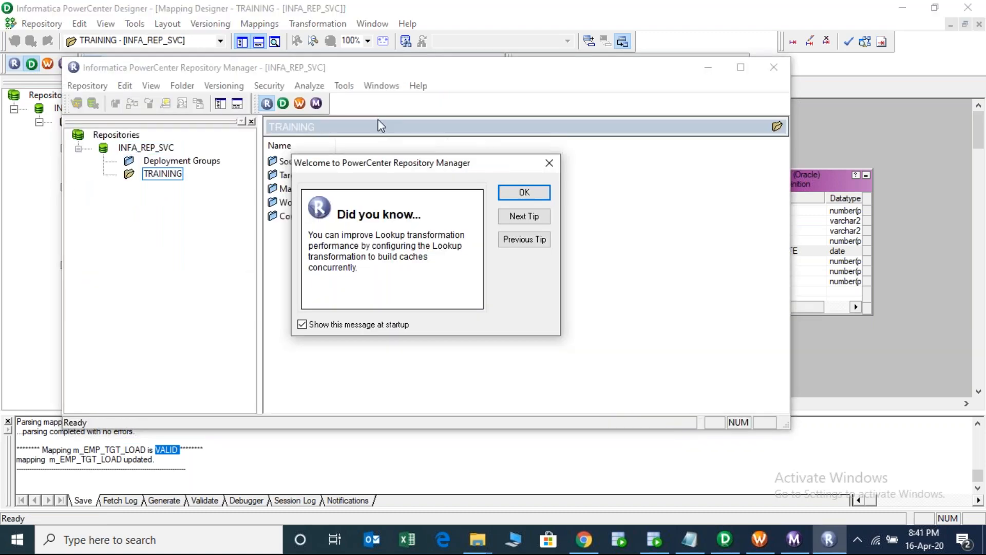
- Dismiss the tip, maximize Repository Manager and create the folder 'ASSIGNMENTS' via Folder > Create
click(523, 193)
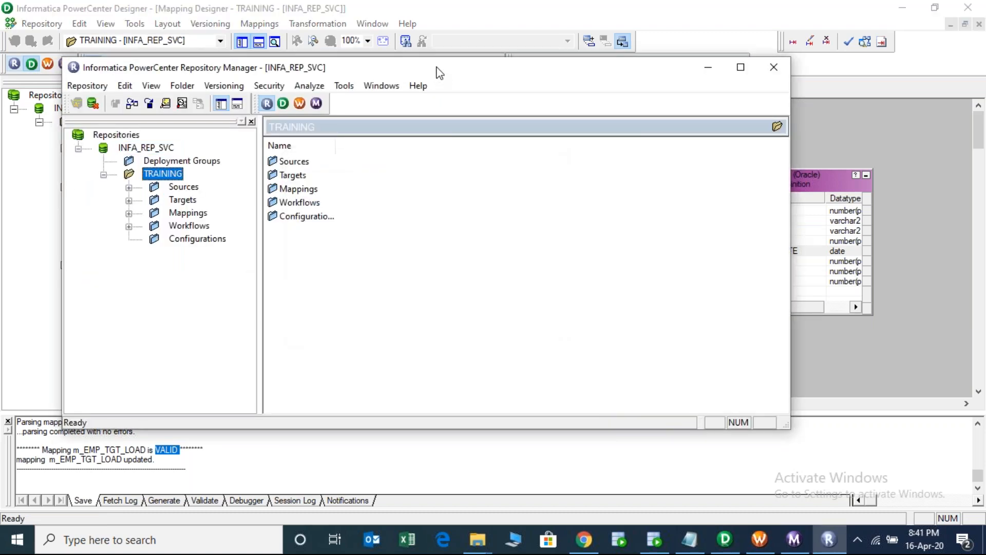
double_click(436, 69)
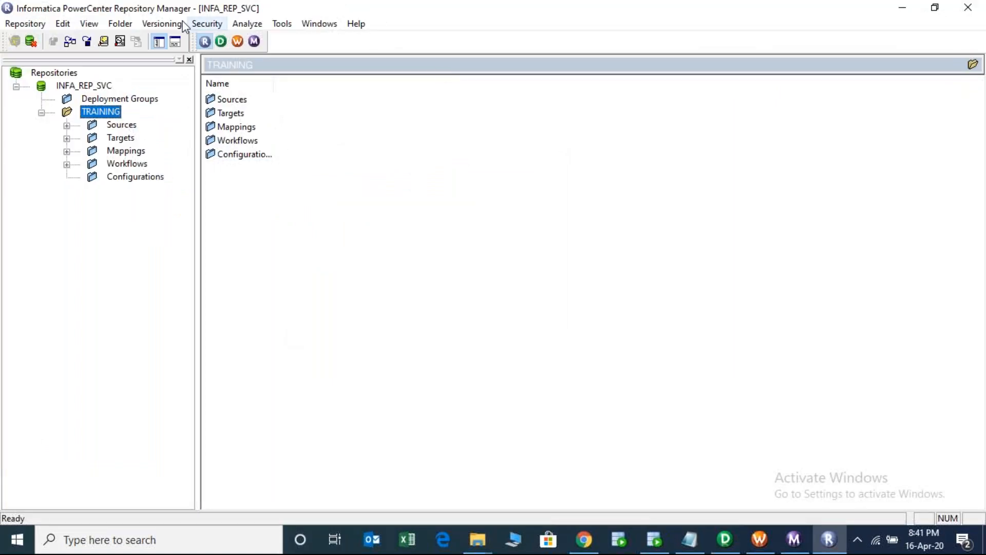
click(120, 23)
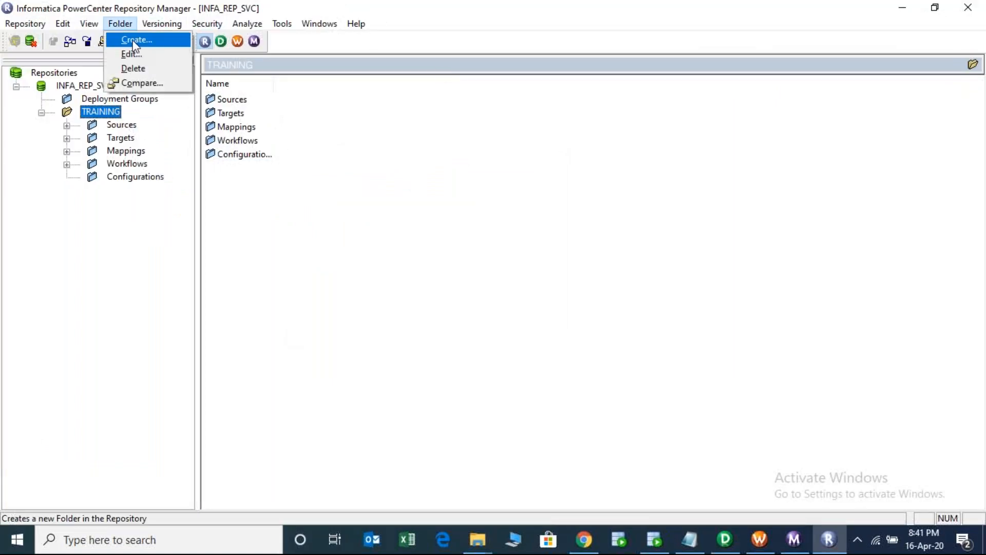
click(132, 40)
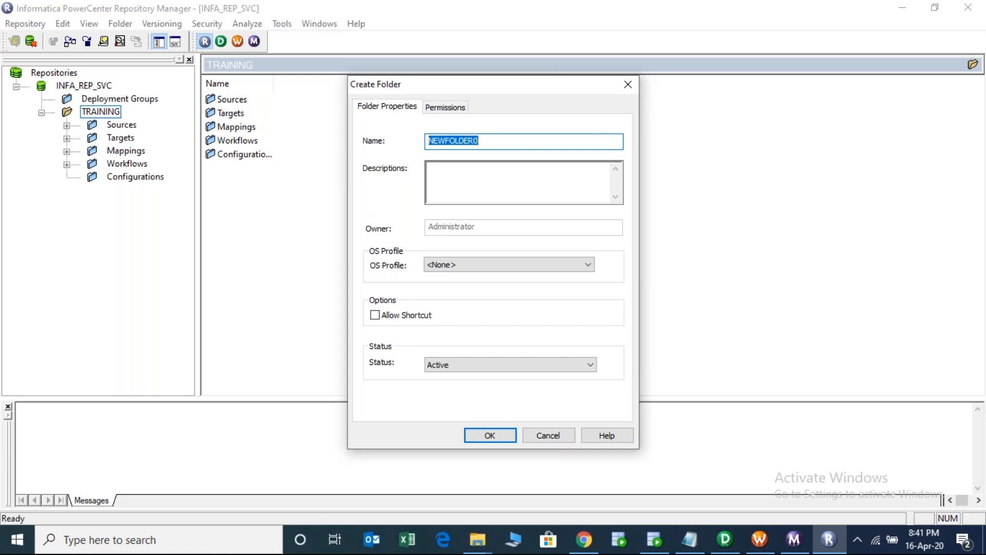
text(ASSIGNMENTS)
key(Return)
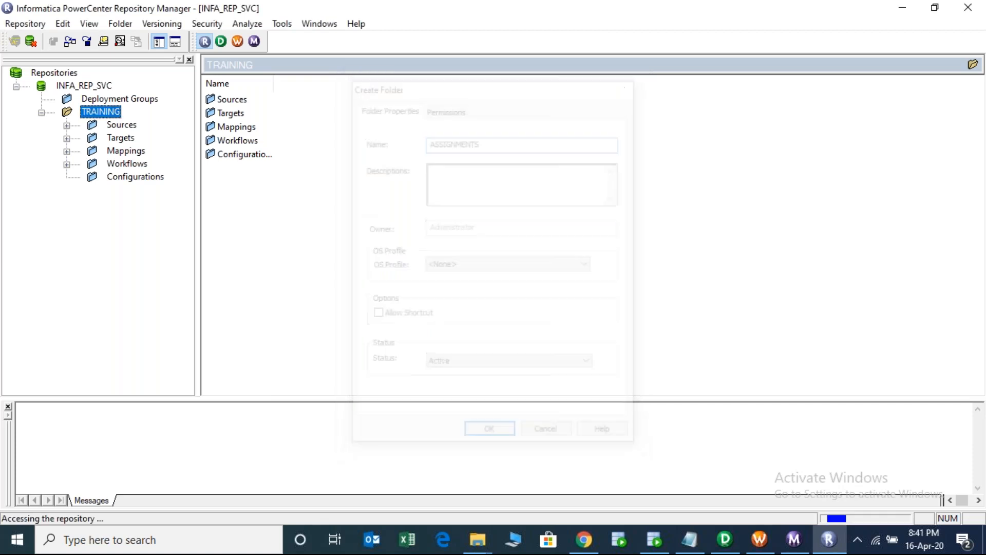
click(565, 300)
click(221, 42)
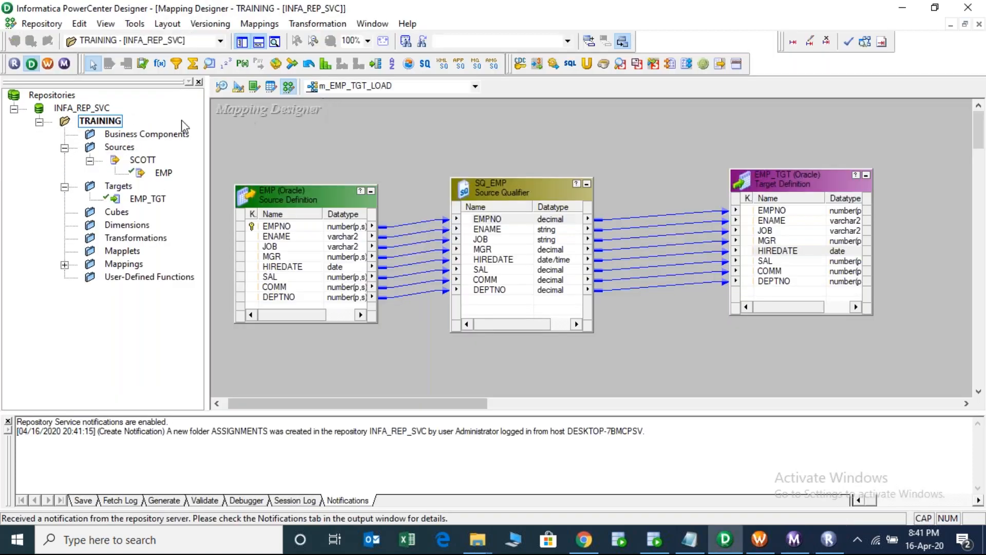
- Disconnect and reconnect INFA_REP_SVC with the account password, then select the ASSIGNMENTS folder
right_click(97, 108)
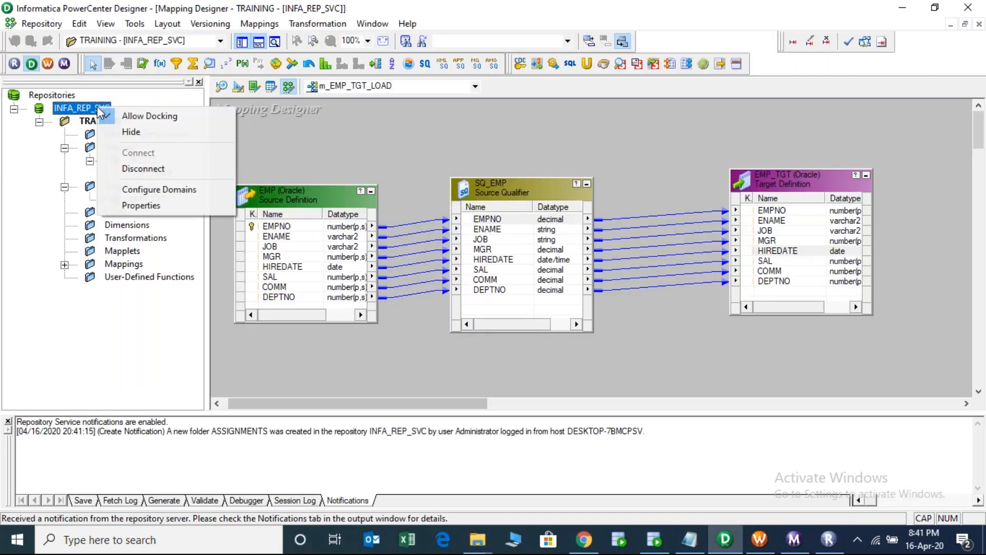
click(159, 168)
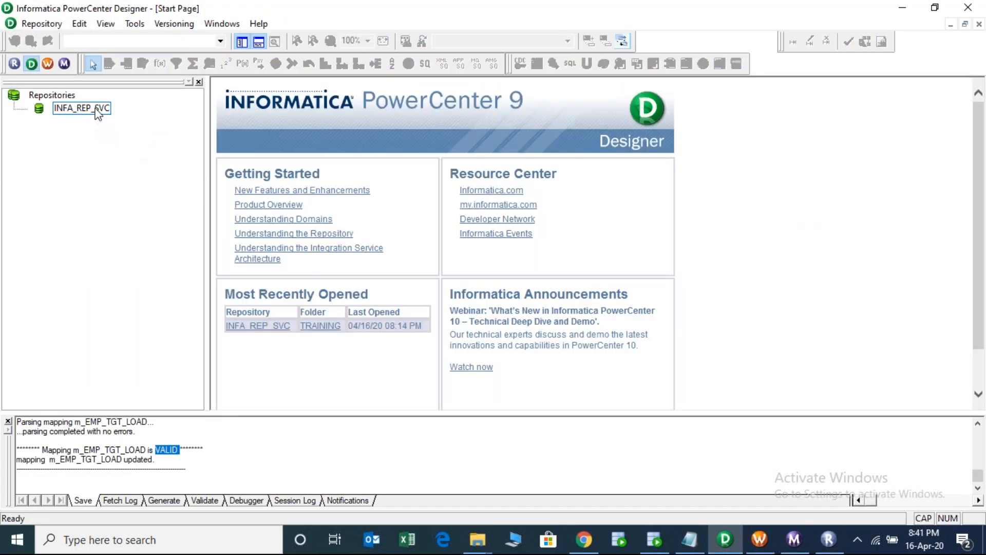
double_click(97, 109)
key(Tab)
key(ctrl+v)
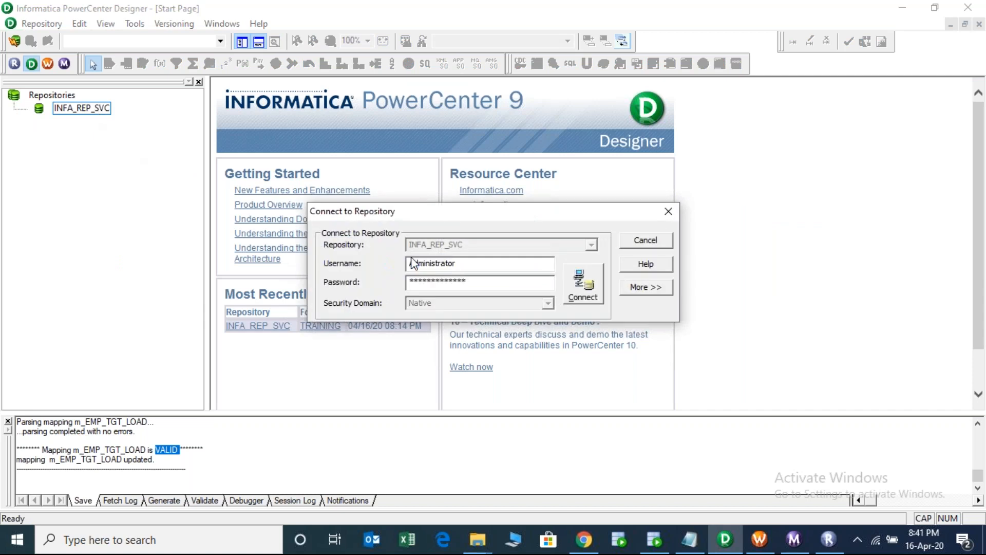
key(Return)
click(95, 120)
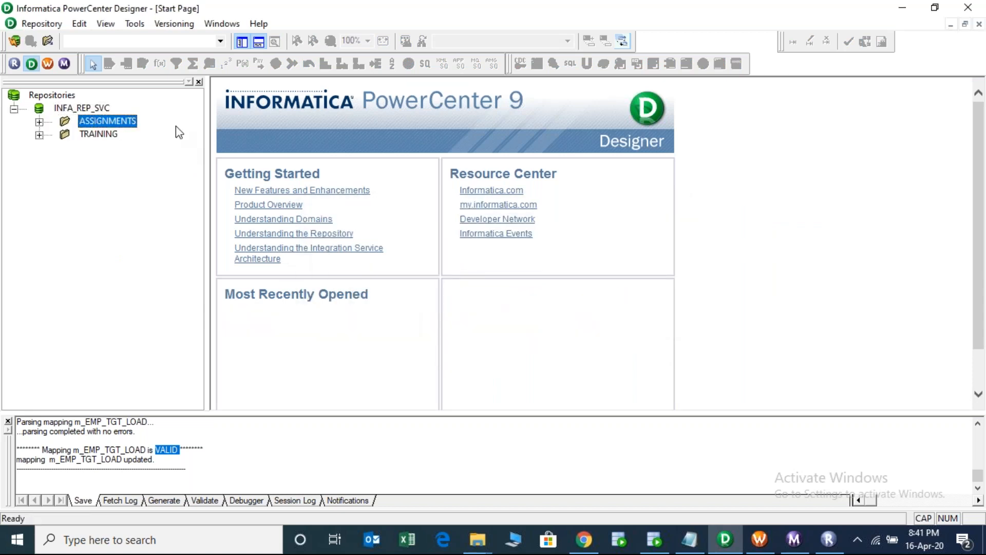